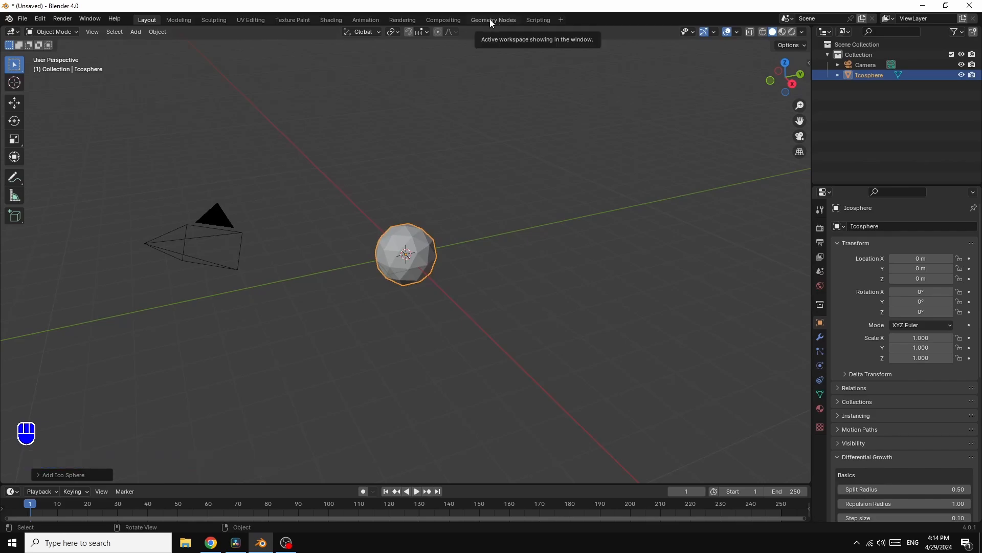
# - Create a new geometry node tree for the icosphere, space out Group Input and Group Output, and disconnect them
pyautogui.click(489, 20)
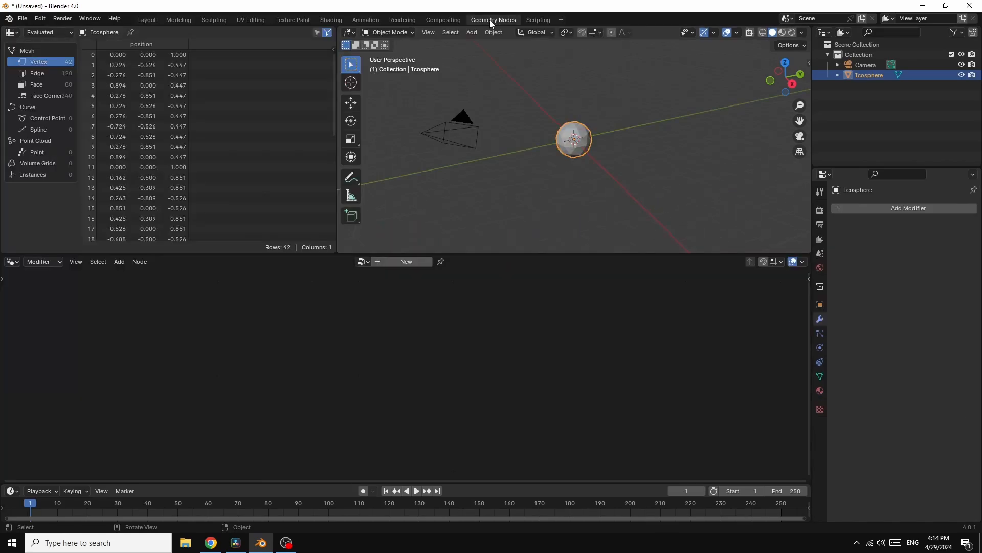
pyautogui.click(400, 262)
pyautogui.moveTo(528, 381); pyautogui.dragTo(663, 376)
pyautogui.moveTo(276, 379); pyautogui.dragTo(107, 363)
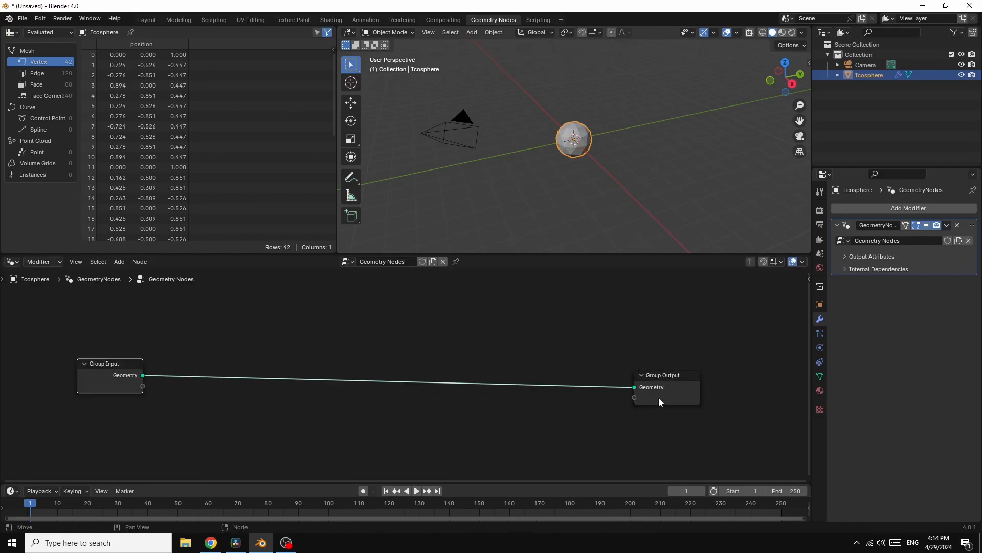
pyautogui.moveTo(635, 390); pyautogui.dragTo(164, 369)
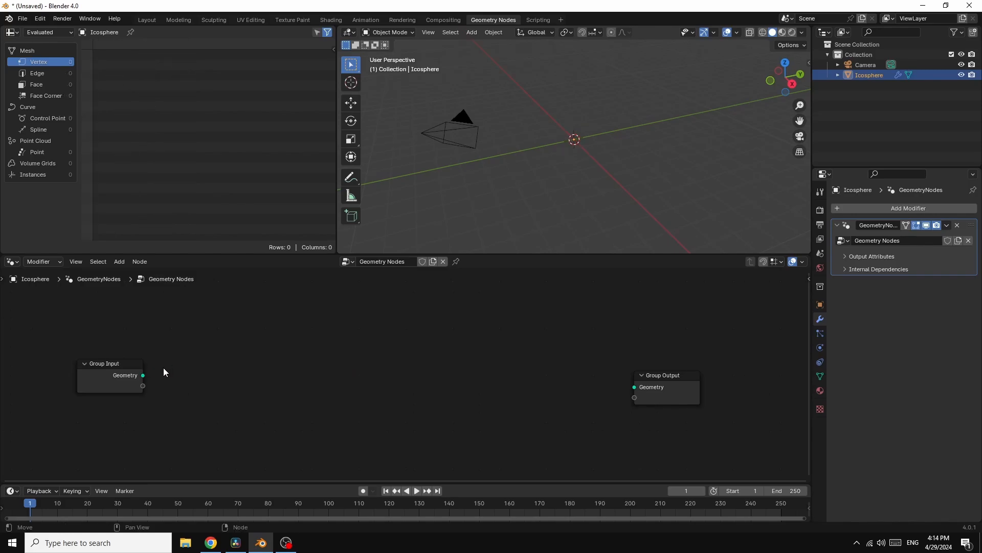
# - Add a Curve Circle primitive node and connect its Curve output to the Group Output's Geometry
pyautogui.click(120, 263)
pyautogui.moveTo(137, 325)
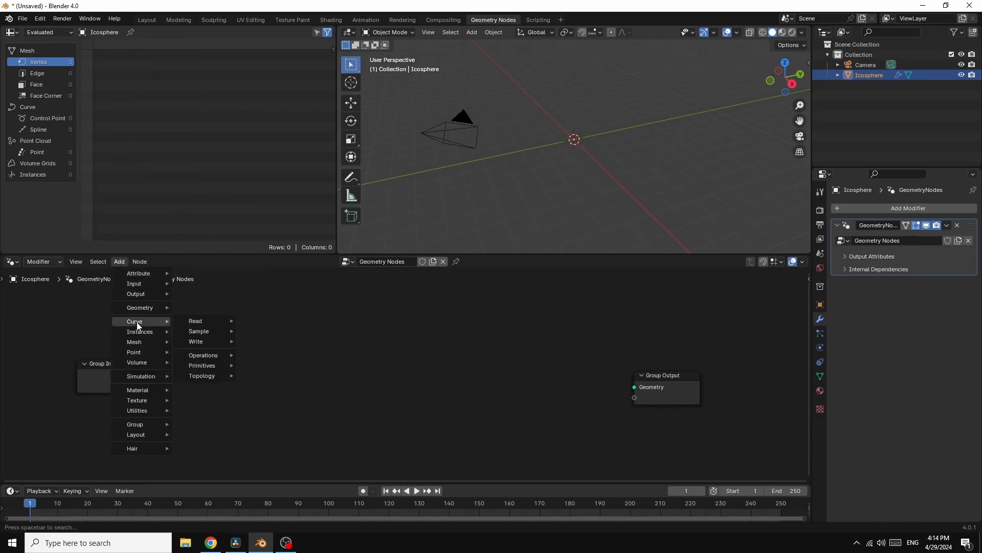
pyautogui.moveTo(198, 366)
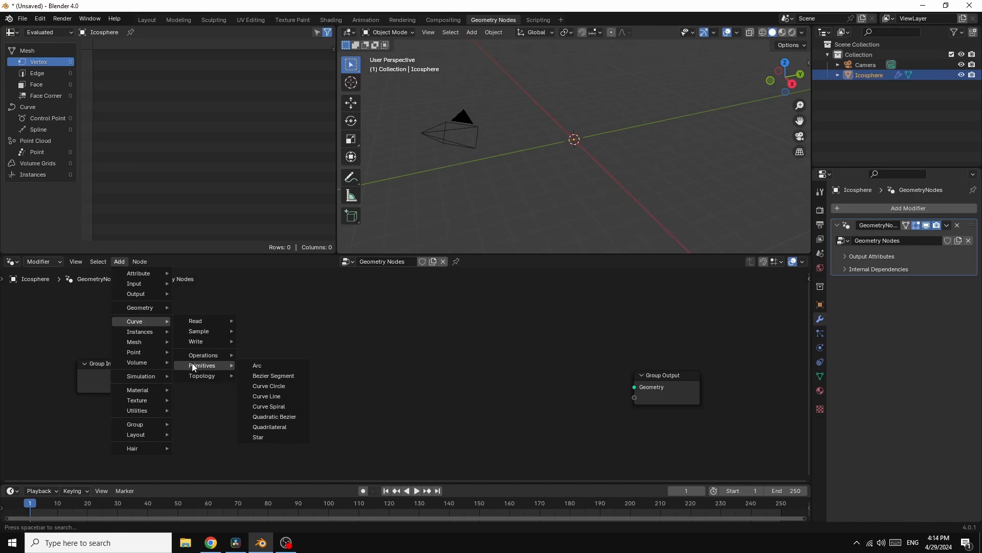
pyautogui.click(269, 387)
pyautogui.click(219, 355)
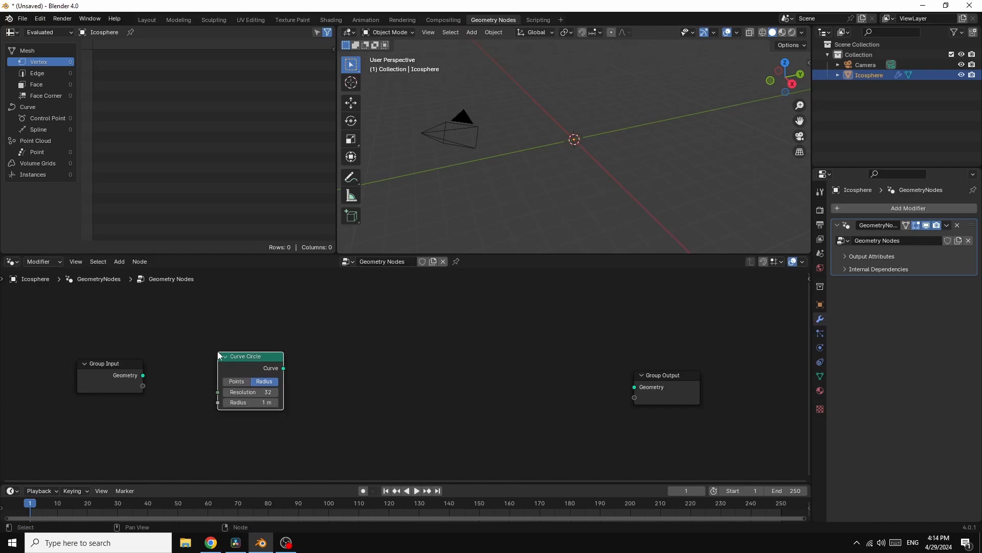
pyautogui.moveTo(283, 368); pyautogui.dragTo(700, 362)
pyautogui.moveTo(249, 356); pyautogui.dragTo(234, 357)
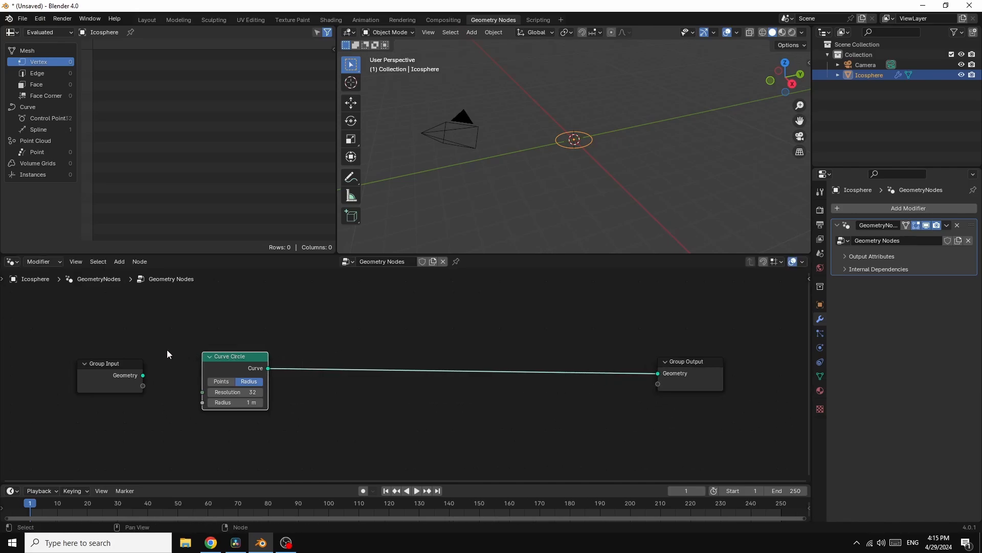
# - Insert an Instance on Points node on the link between Curve Circle and Group Output
pyautogui.click(118, 262)
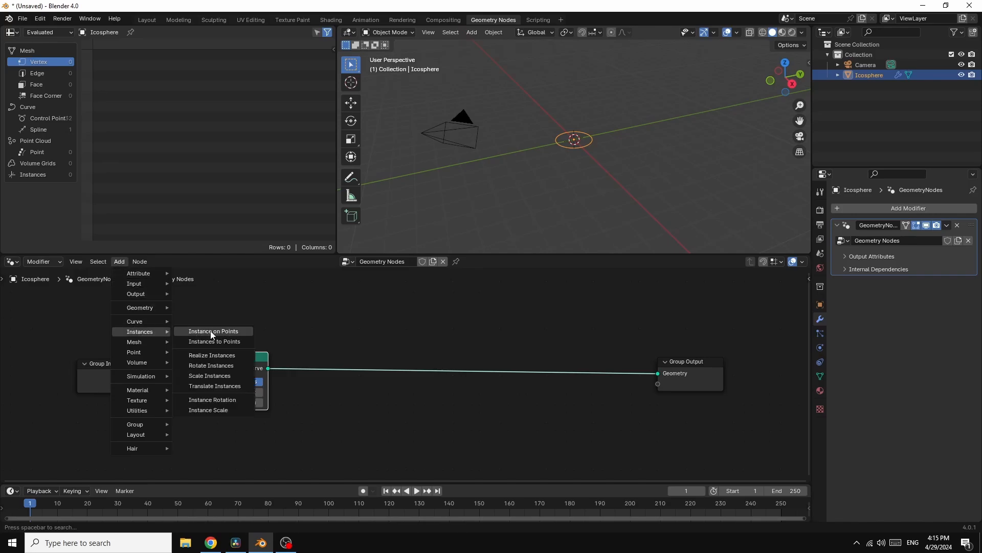
pyautogui.click(223, 331)
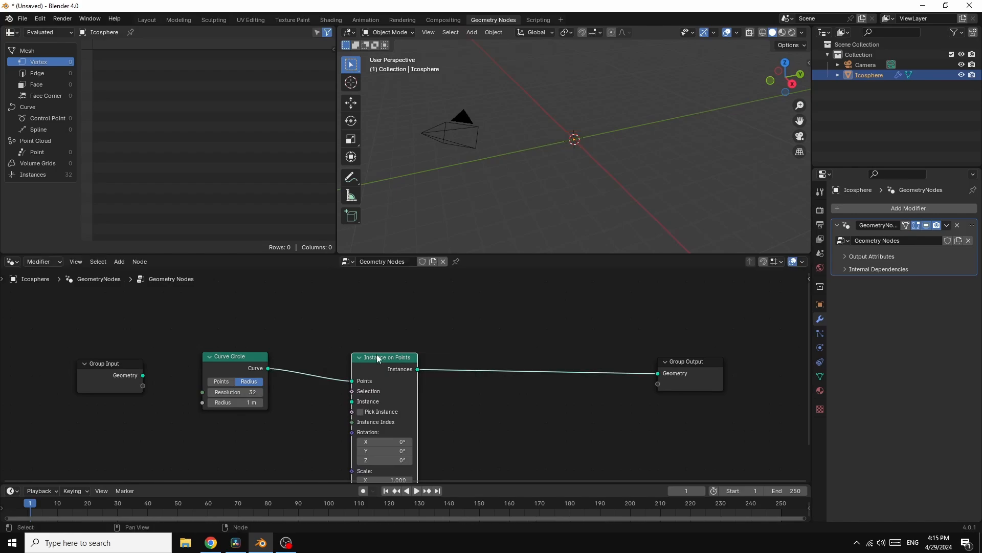
pyautogui.click(374, 307)
pyautogui.moveTo(374, 307); pyautogui.dragTo(374, 308)
# - Duplicate the Curve Circle node and connect the copy's Curve output to the Instance input of Instance on Points
pyautogui.moveTo(229, 355); pyautogui.dragTo(206, 317)
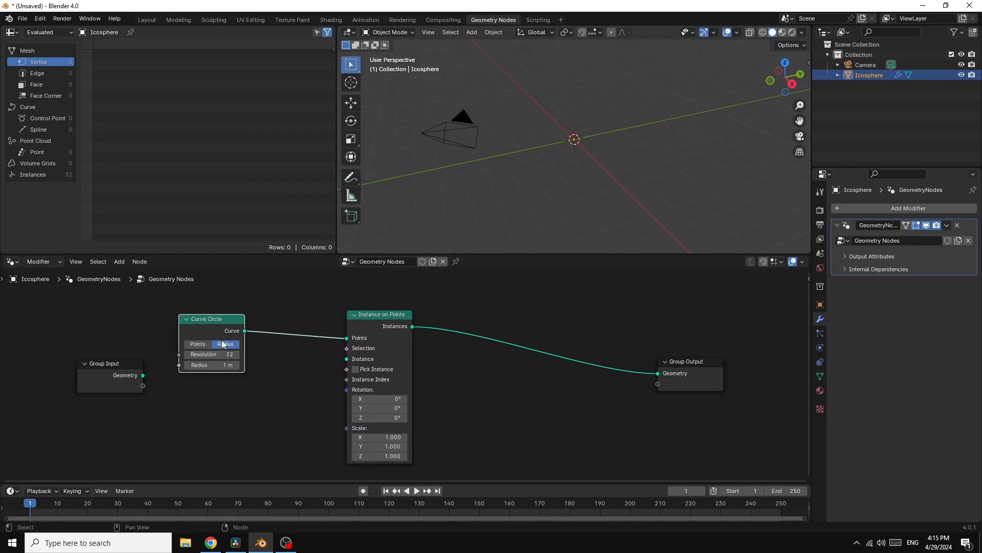
pyautogui.rightClick(199, 331)
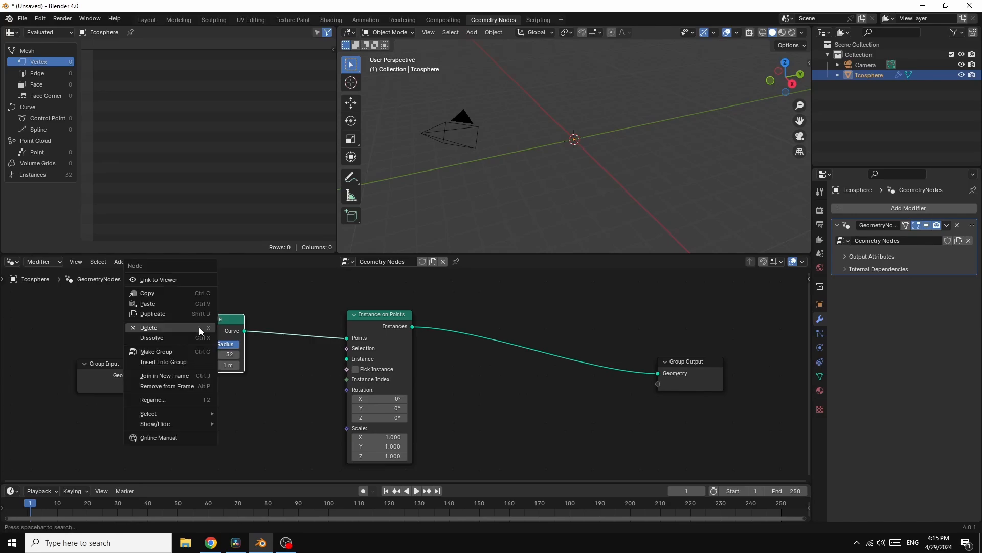
pyautogui.click(164, 313)
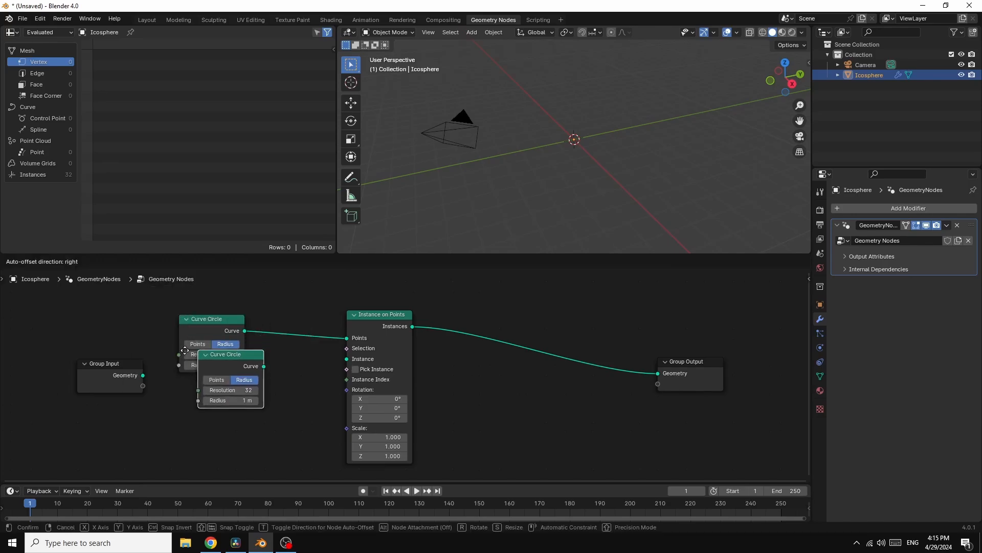
pyautogui.click(187, 383)
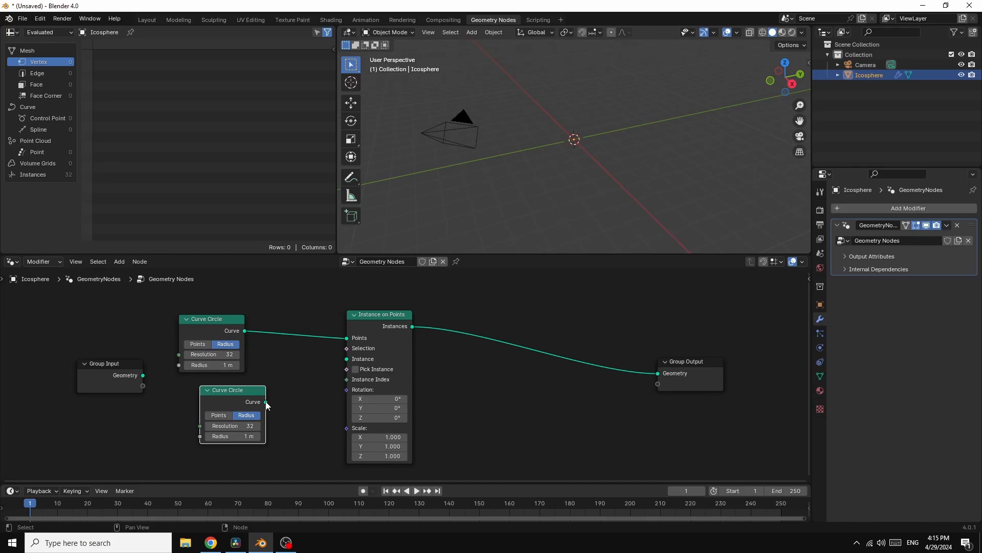
pyautogui.moveTo(266, 404); pyautogui.dragTo(352, 360)
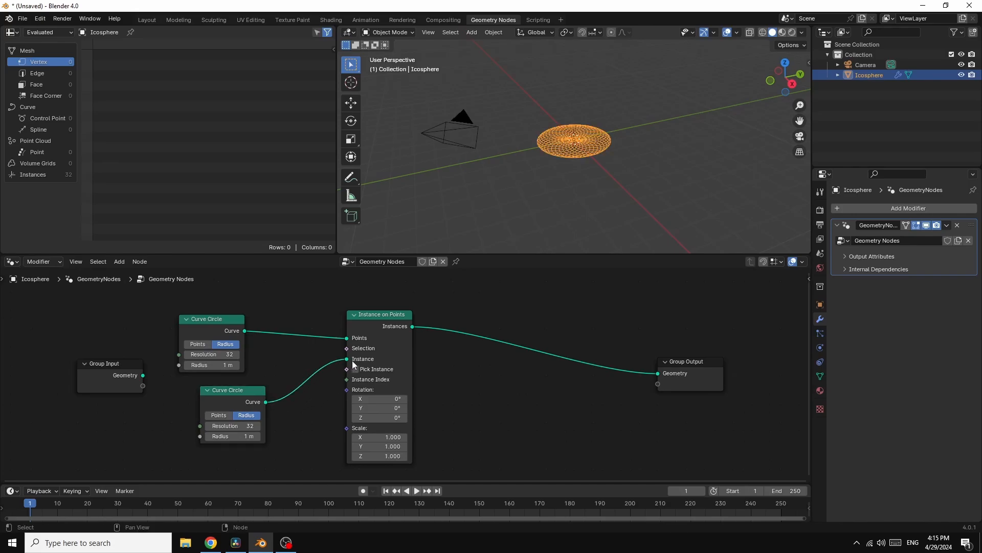
# - Set the radius of the Curve Circle feeding Points to 2 m, and reposition the Instance on Points and second circle nodes
pyautogui.moveTo(385, 313); pyautogui.dragTo(418, 302)
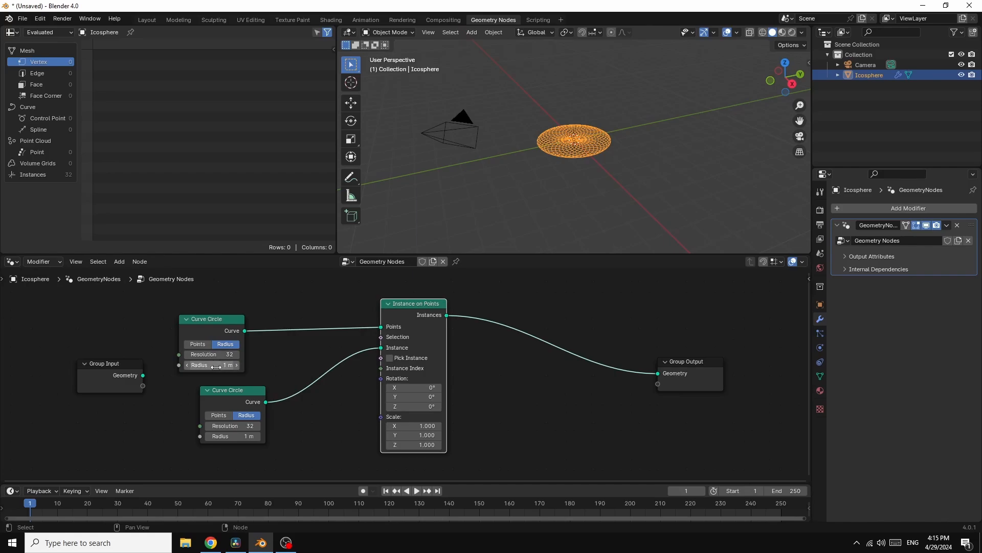
pyautogui.moveTo(200, 366); pyautogui.dragTo(230, 365)
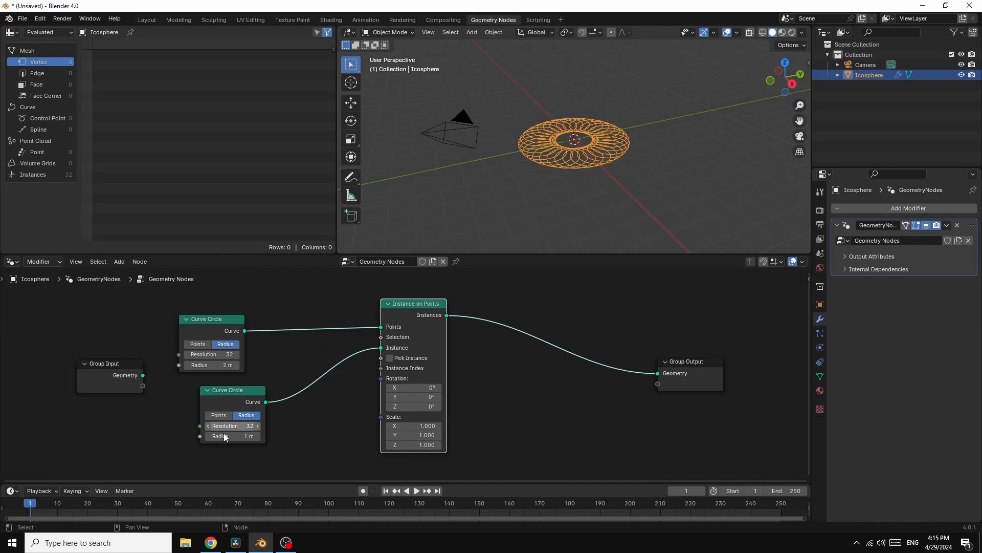
pyautogui.moveTo(228, 390); pyautogui.dragTo(227, 387)
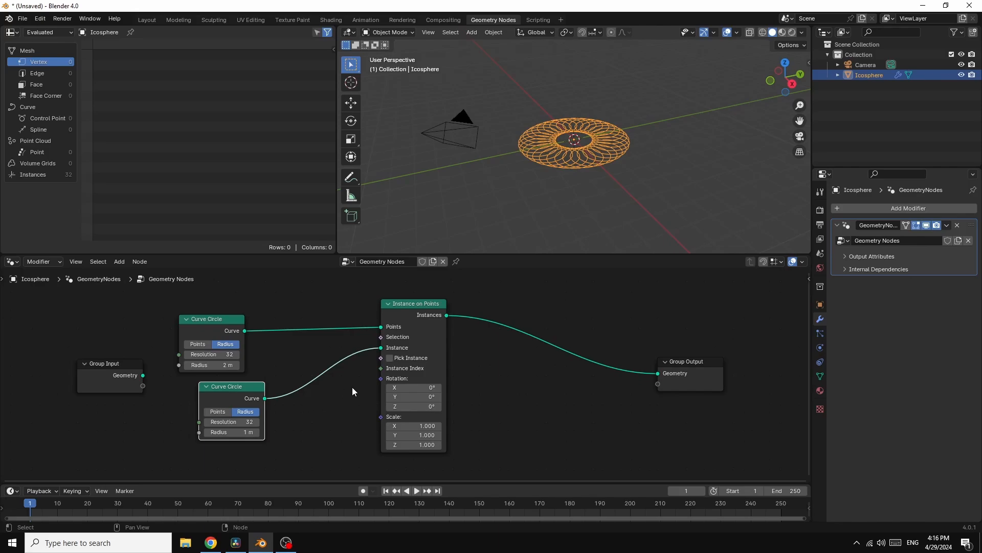
# - Add a vector Random Value node driving the Rotation of Instance on Points, and rearrange the nodes around it
pyautogui.moveTo(380, 379); pyautogui.dragTo(332, 409)
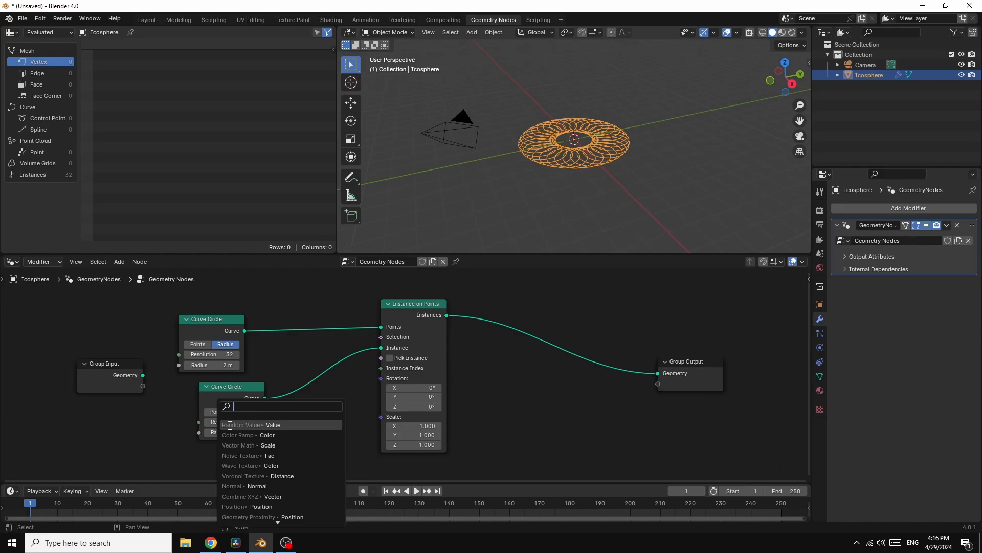
pyautogui.click(253, 424)
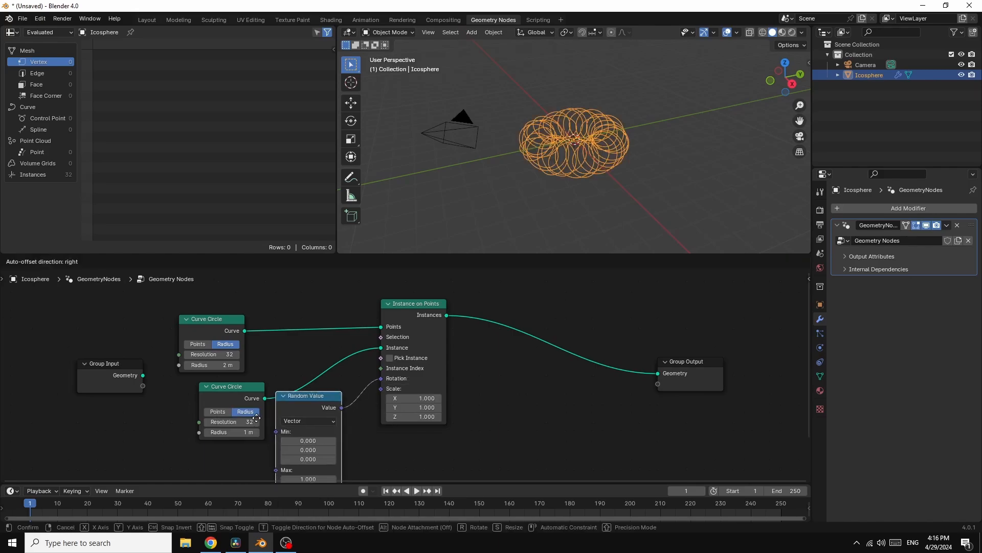
pyautogui.click(277, 405)
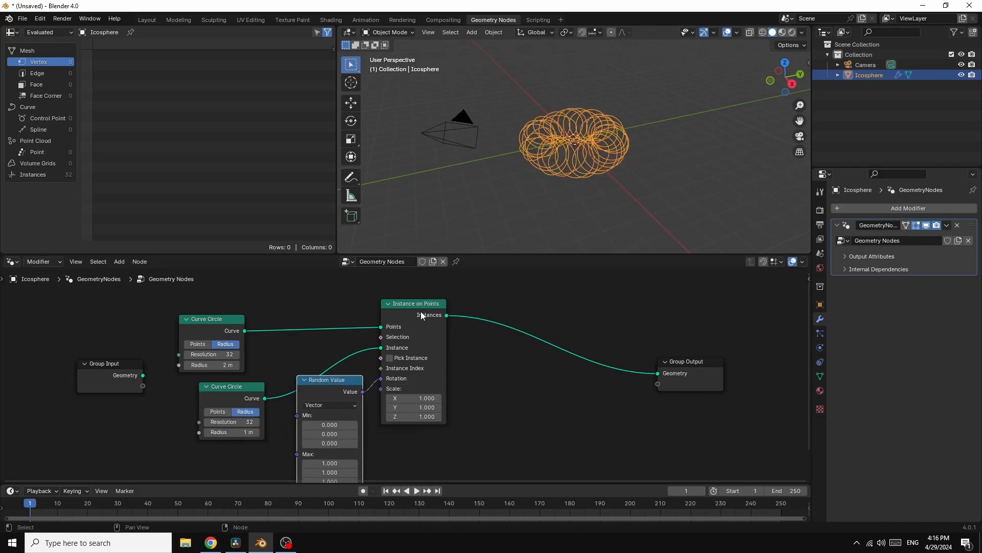
pyautogui.moveTo(406, 303); pyautogui.dragTo(438, 298)
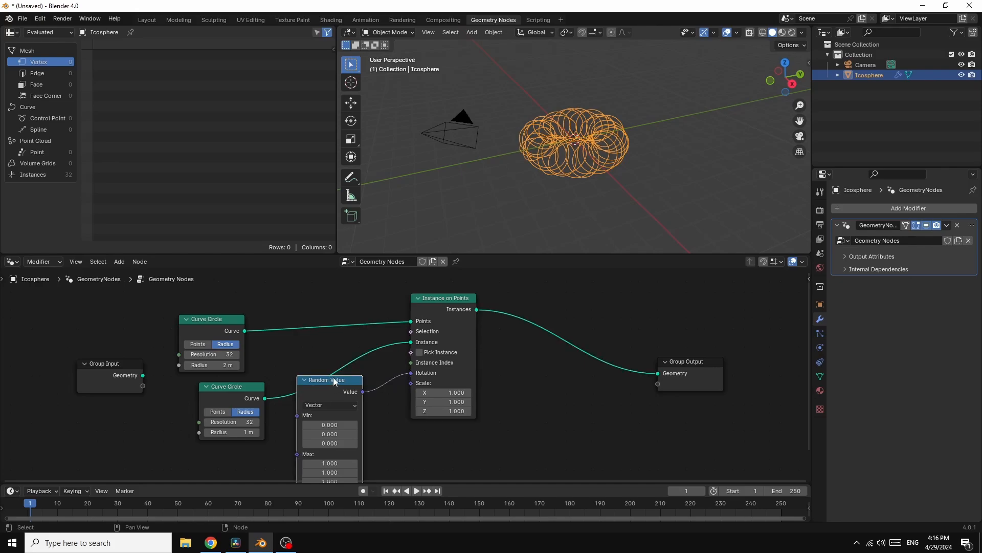
pyautogui.moveTo(333, 376); pyautogui.dragTo(346, 346)
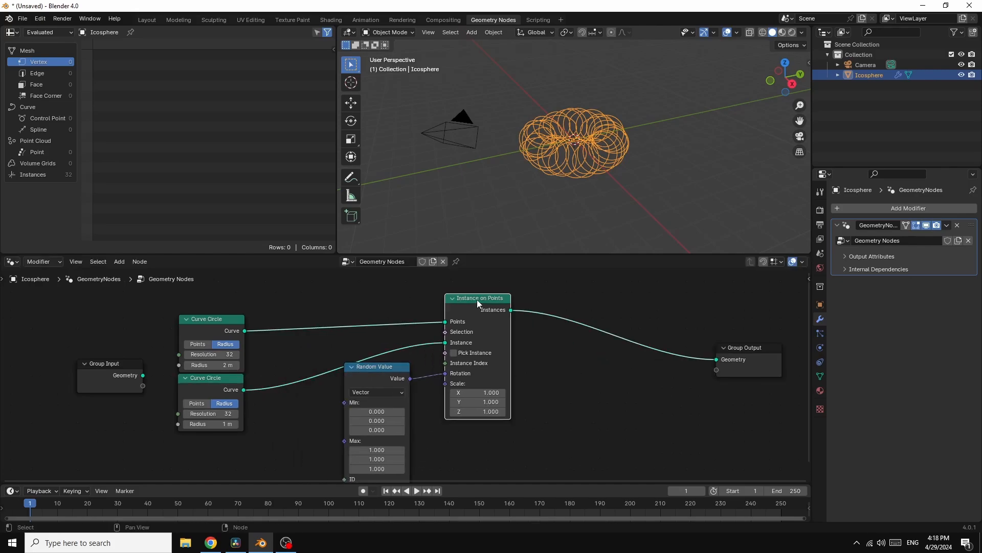
pyautogui.moveTo(477, 299); pyautogui.dragTo(435, 288)
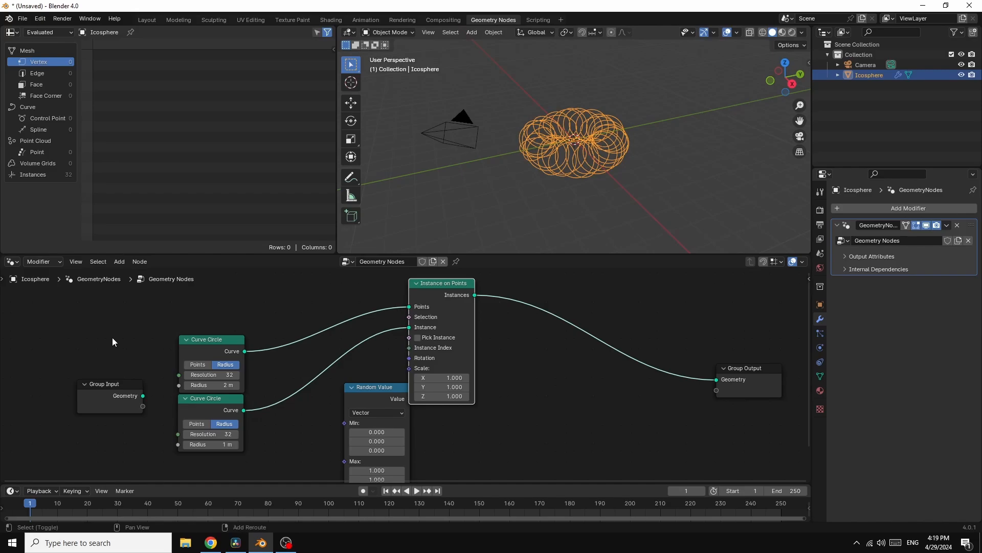
# - Insert a Curve to Mesh node between Instance on Points and Group Output, and space out the nodes
pyautogui.hotkey('shift', 'a')
pyautogui.click(91, 331)
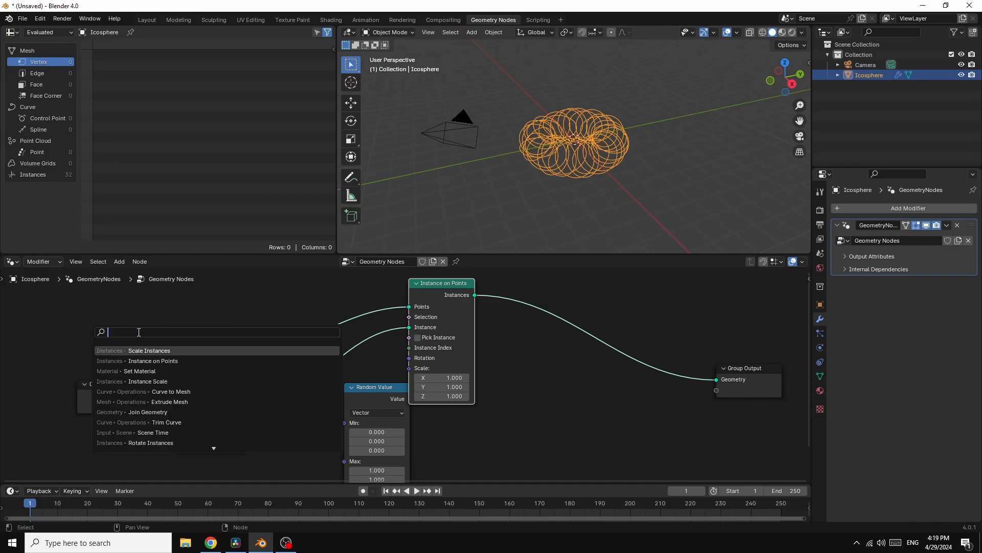
pyautogui.write('cu')
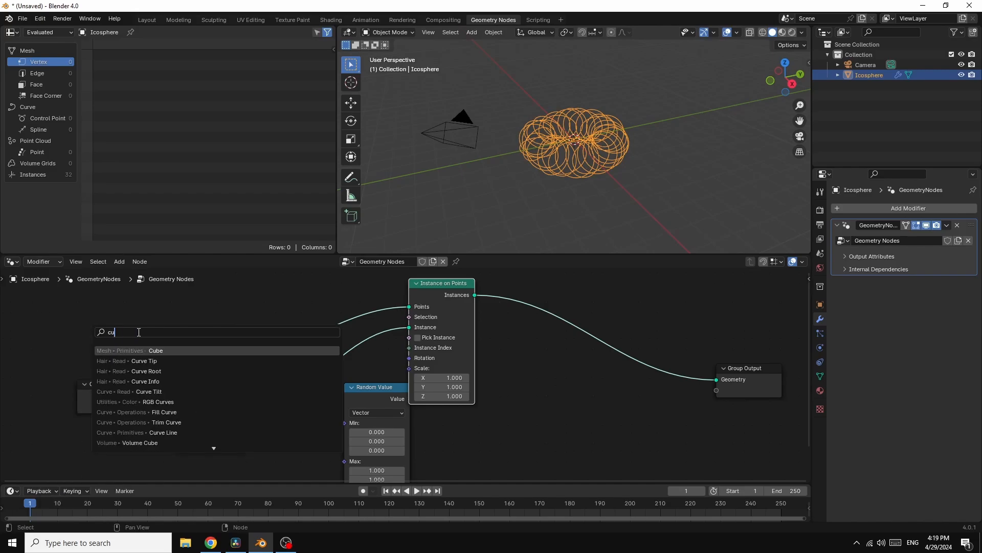
pyautogui.write('rve')
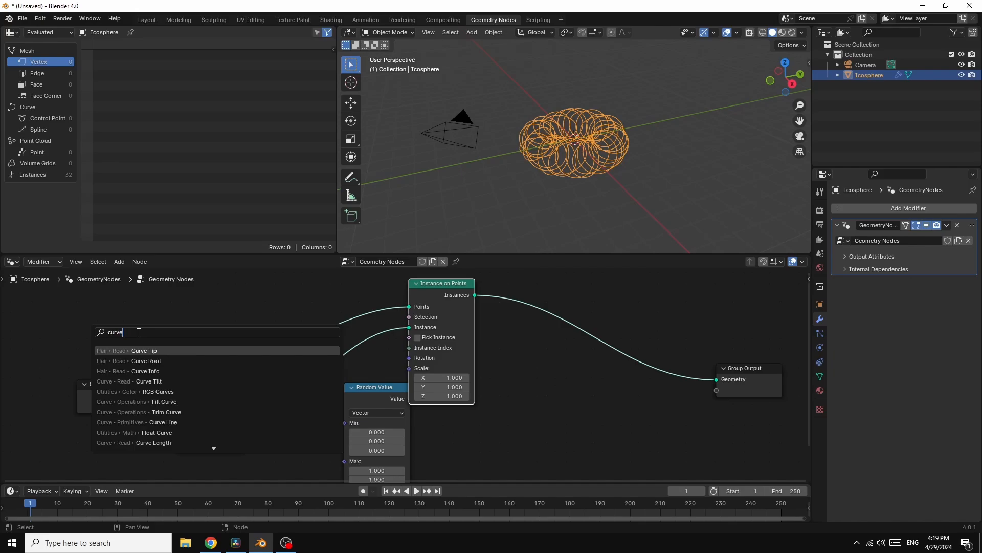
pyautogui.write(' to')
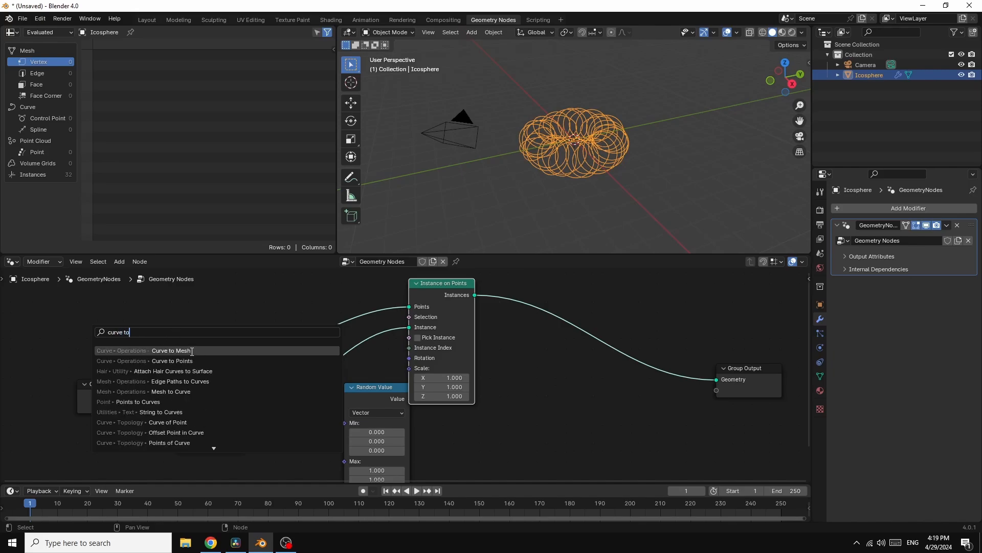
pyautogui.click(192, 351)
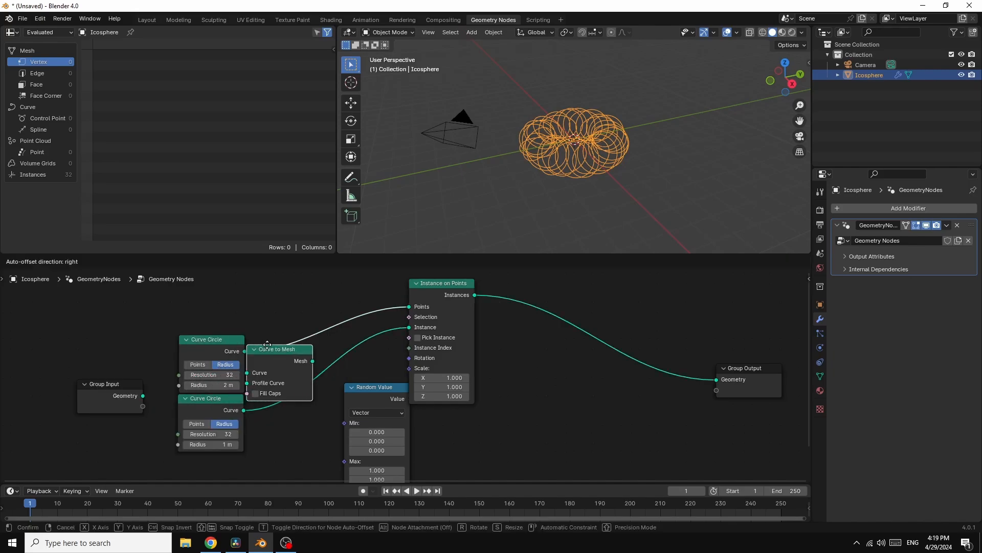
pyautogui.click(504, 309)
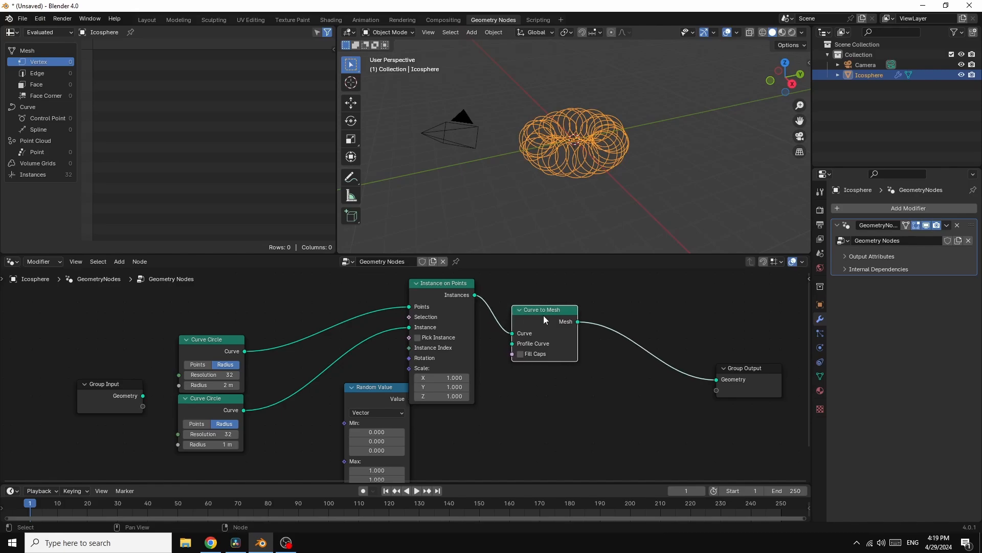
pyautogui.moveTo(541, 308); pyautogui.dragTo(561, 302)
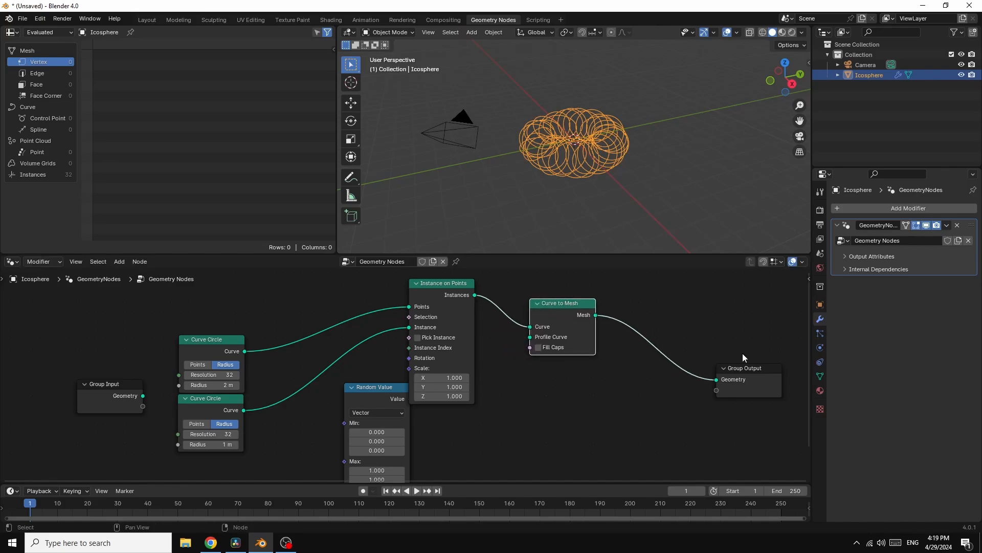
pyautogui.moveTo(742, 367); pyautogui.dragTo(762, 340)
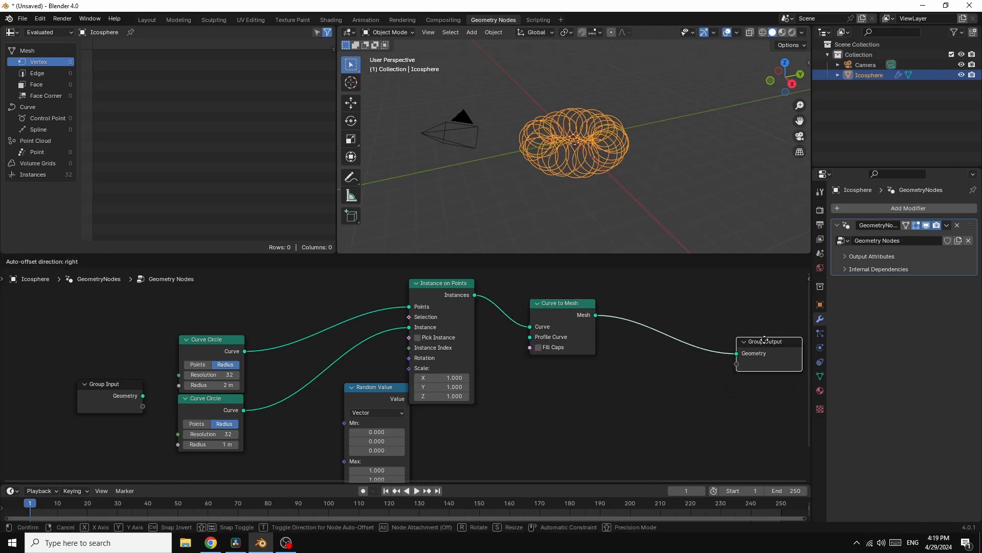
# - Duplicate the 1 m Curve Circle node and connect the copy to the Profile Curve input of Curve to Mesh
pyautogui.click(203, 410)
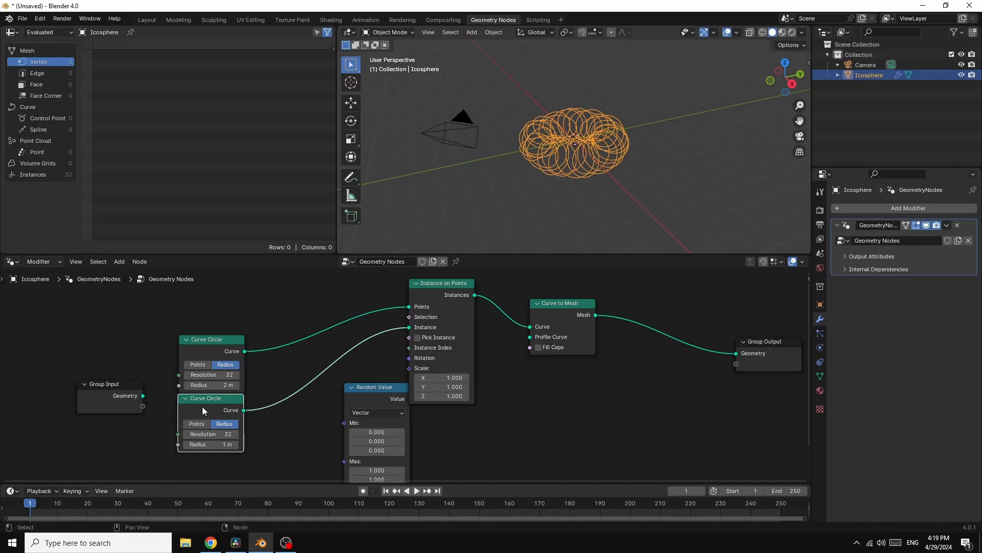
pyautogui.rightClick(201, 406)
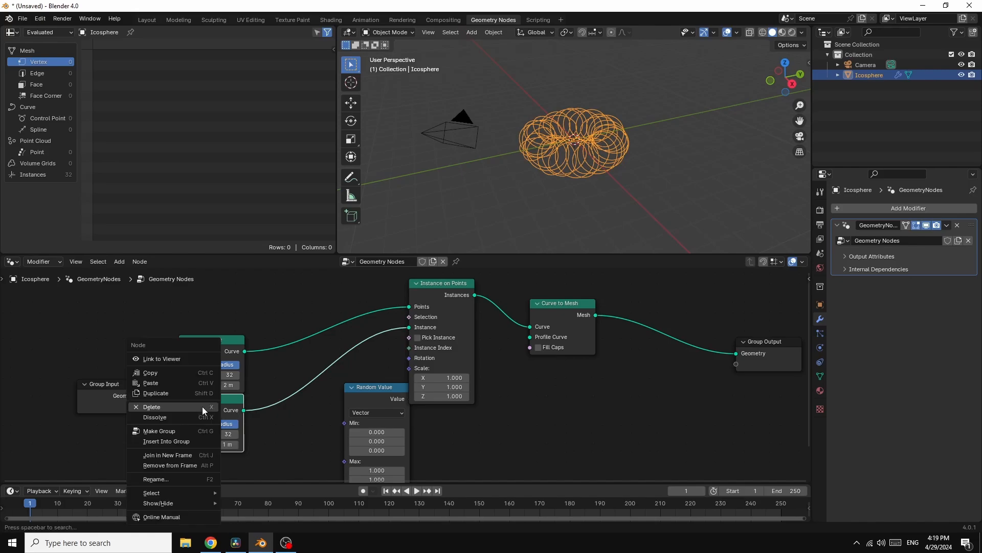
pyautogui.click(169, 393)
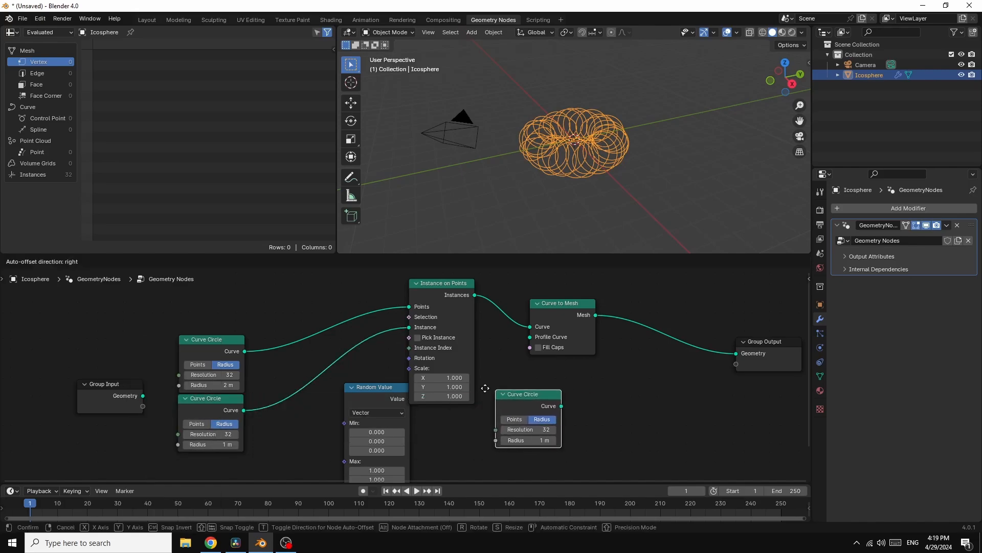
pyautogui.click(520, 385)
pyautogui.moveTo(548, 398); pyautogui.dragTo(530, 338)
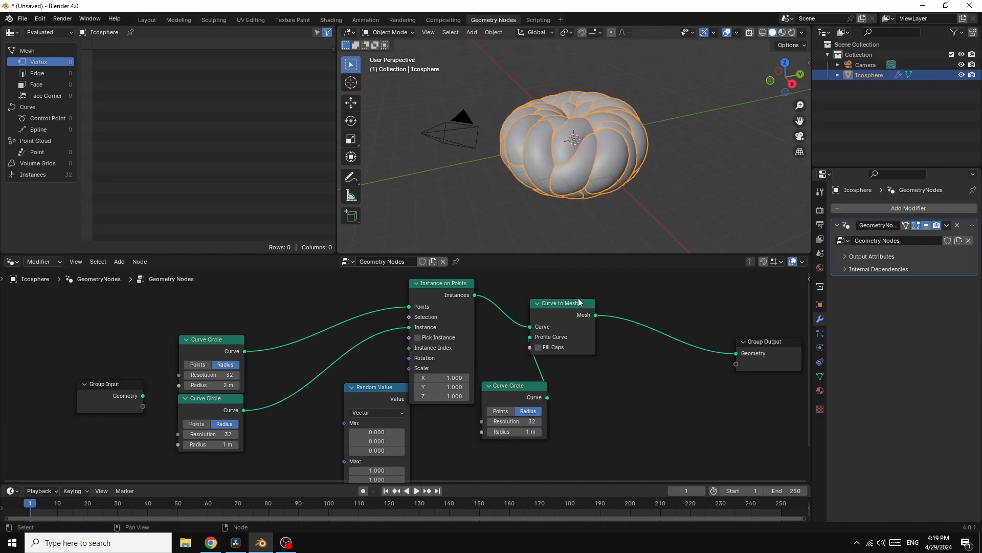
# - Space out the Curve to Mesh node and its profile Curve Circle, and set that circle's radius to 0.05 m
pyautogui.moveTo(579, 304); pyautogui.dragTo(623, 292)
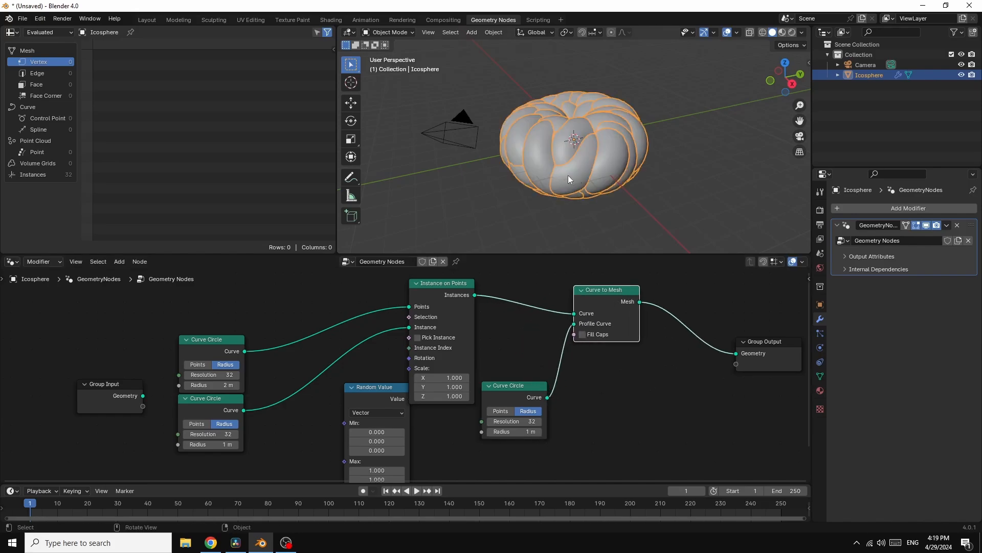
pyautogui.moveTo(507, 383); pyautogui.dragTo(510, 359)
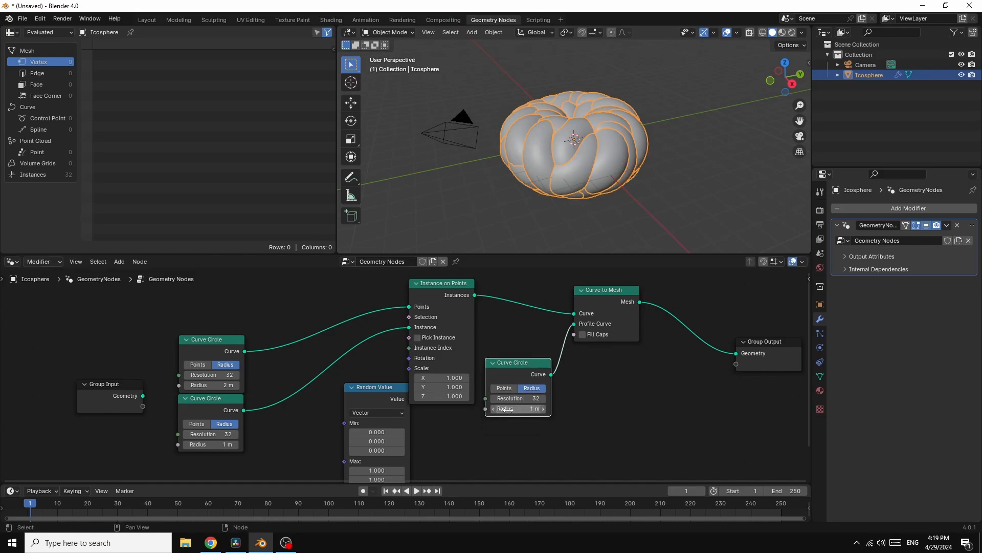
pyautogui.click(527, 409)
pyautogui.write('0.05')
pyautogui.press('Return')
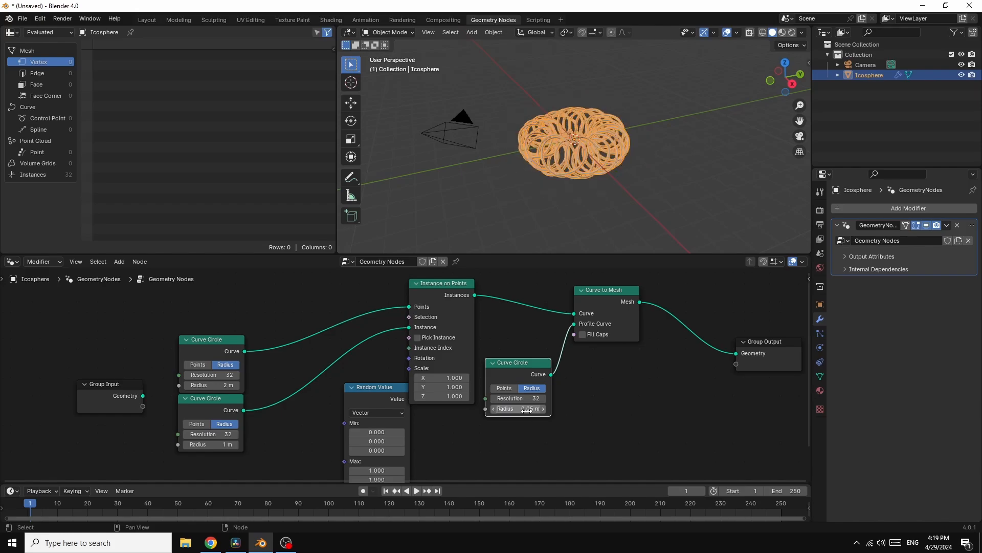
pyautogui.click(652, 165)
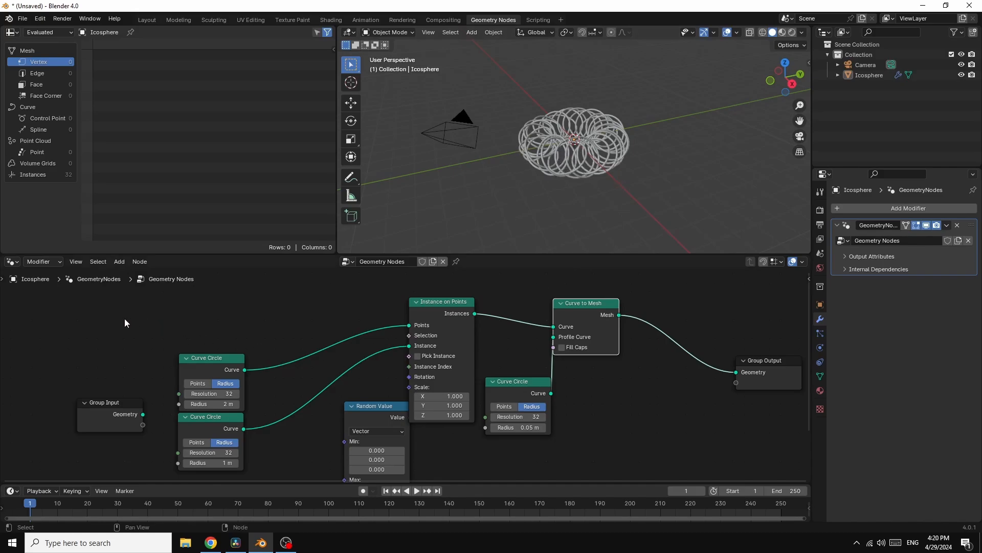
# - Insert a Scale Instances node between Curve to Mesh and Group Output
pyautogui.hotkey('shift', 'a')
pyautogui.click(110, 319)
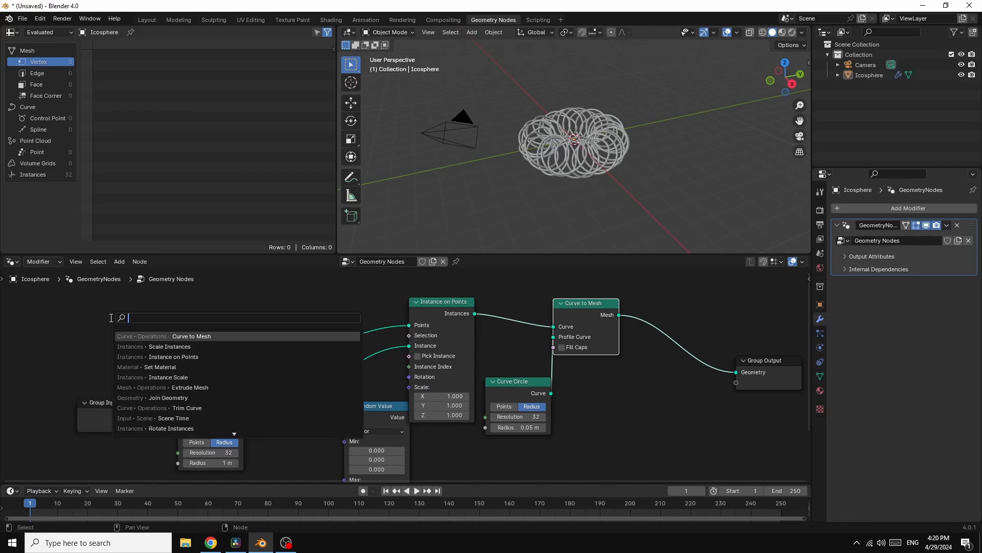
pyautogui.write('sca')
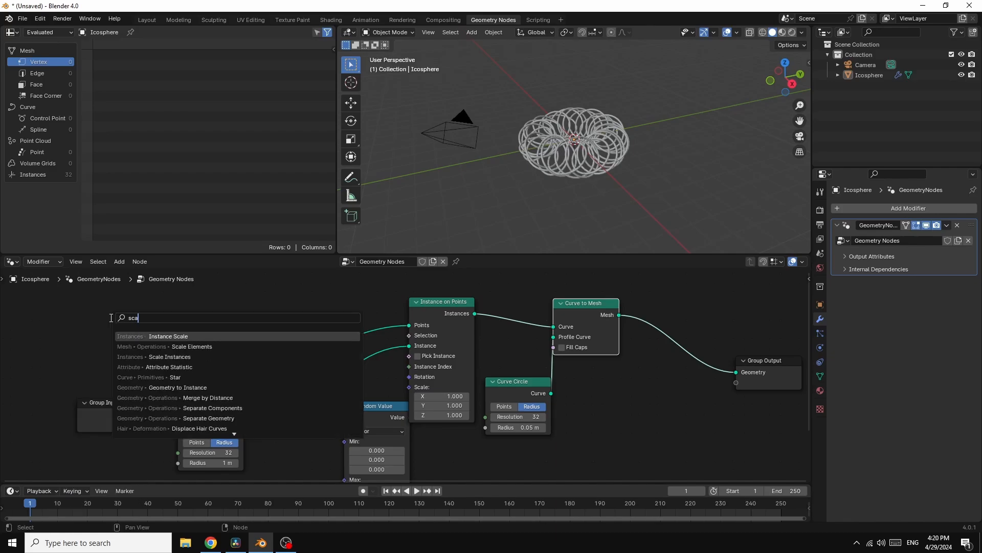
pyautogui.write('le')
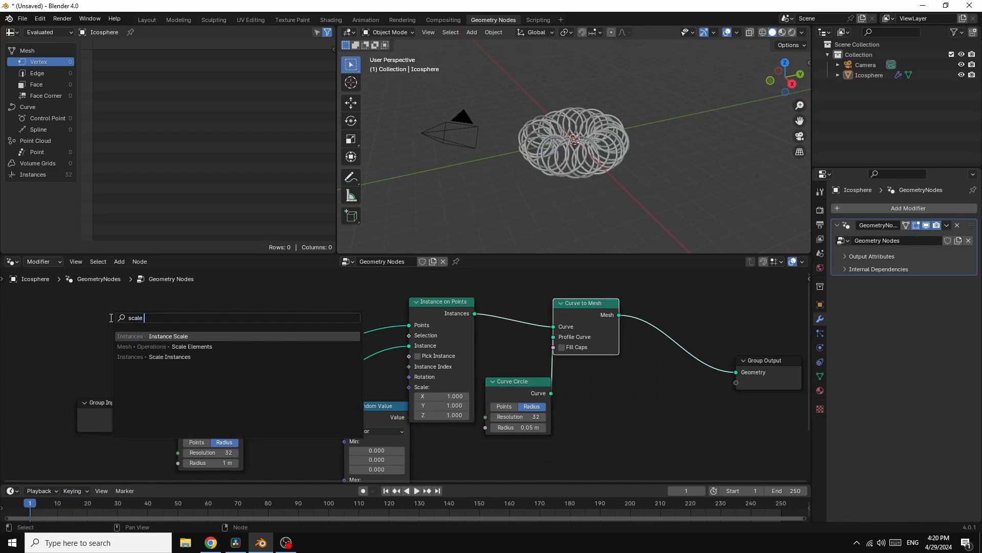
pyautogui.write(' ins')
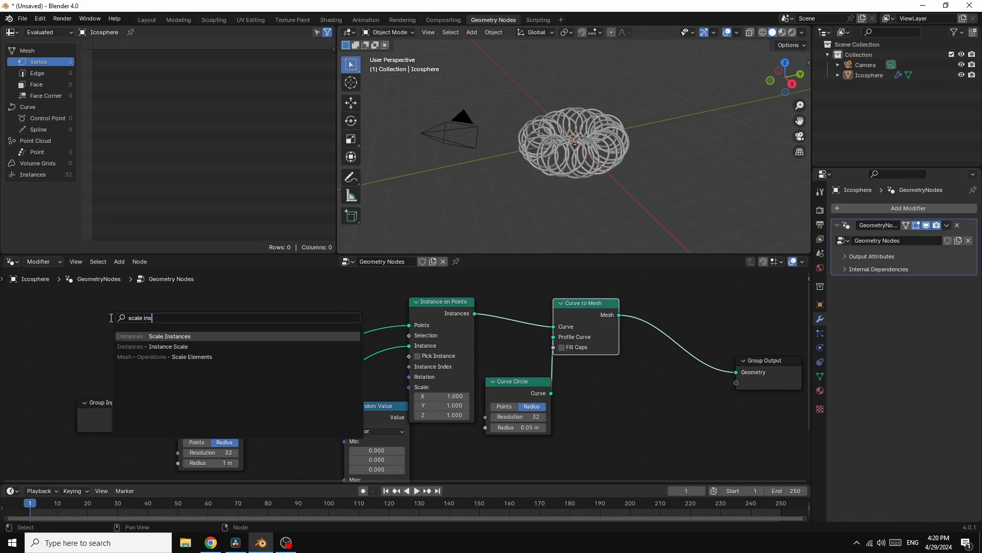
pyautogui.click(183, 336)
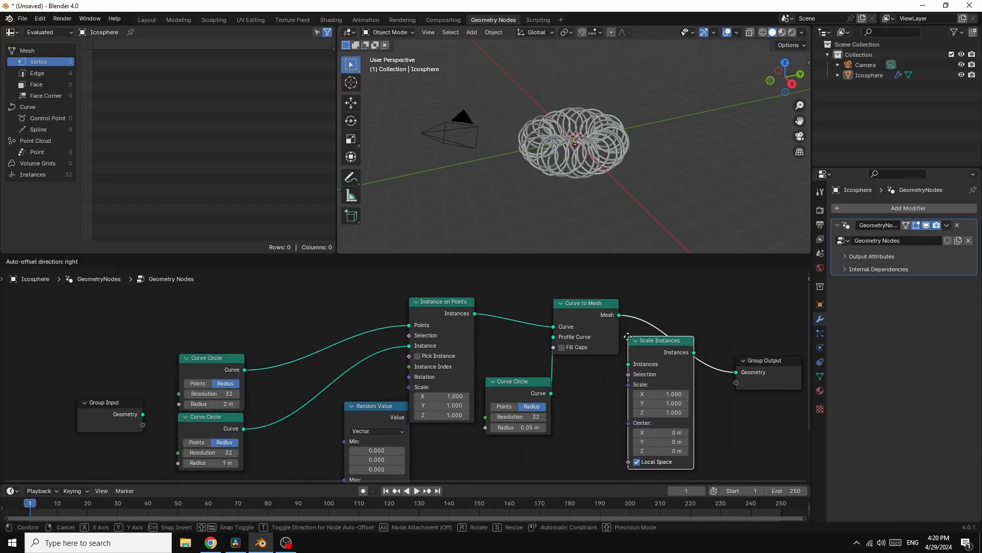
pyautogui.click(656, 337)
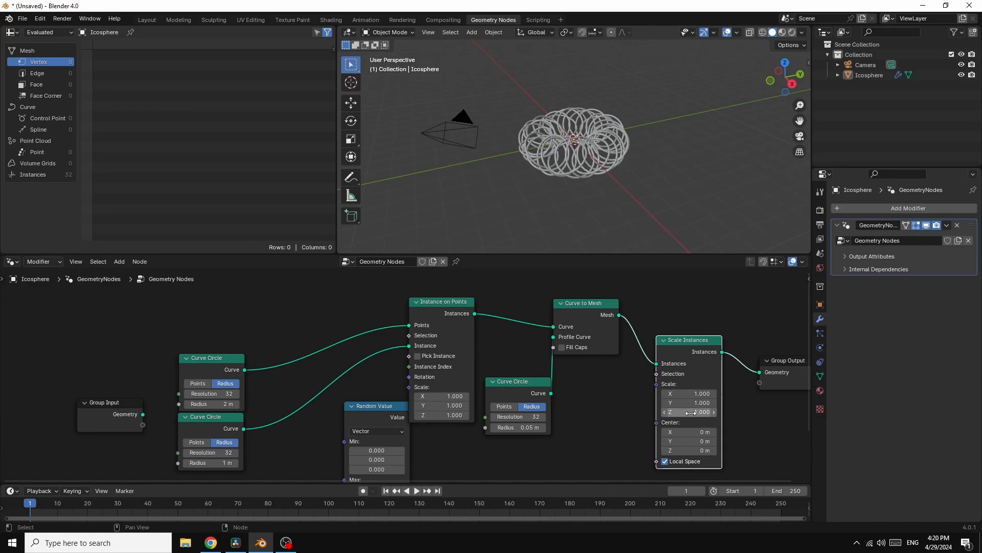
# - Set the Z scale of Scale Instances to 1.5 and insert keyframes for its Scale at frame 1
pyautogui.moveTo(690, 412); pyautogui.dragTo(711, 413)
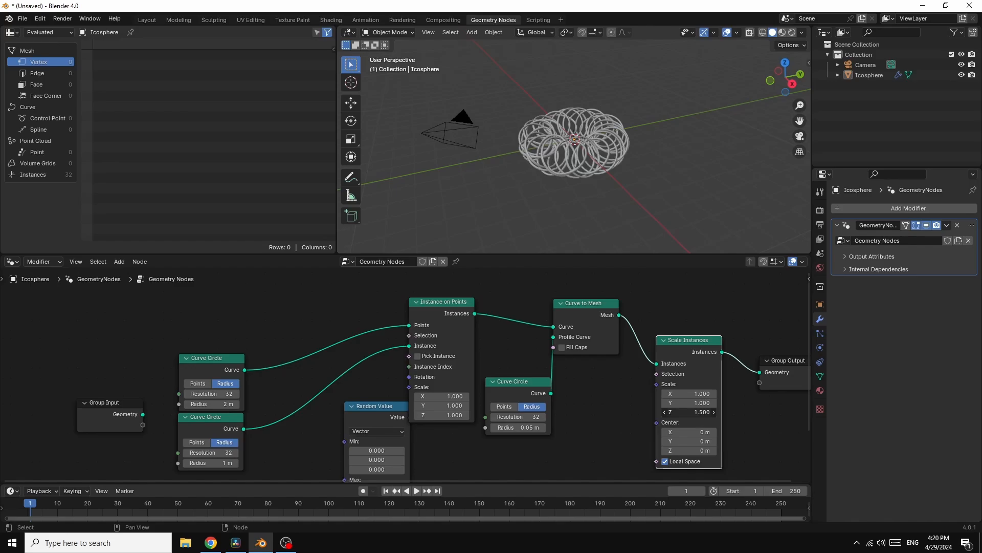
pyautogui.rightClick(699, 412)
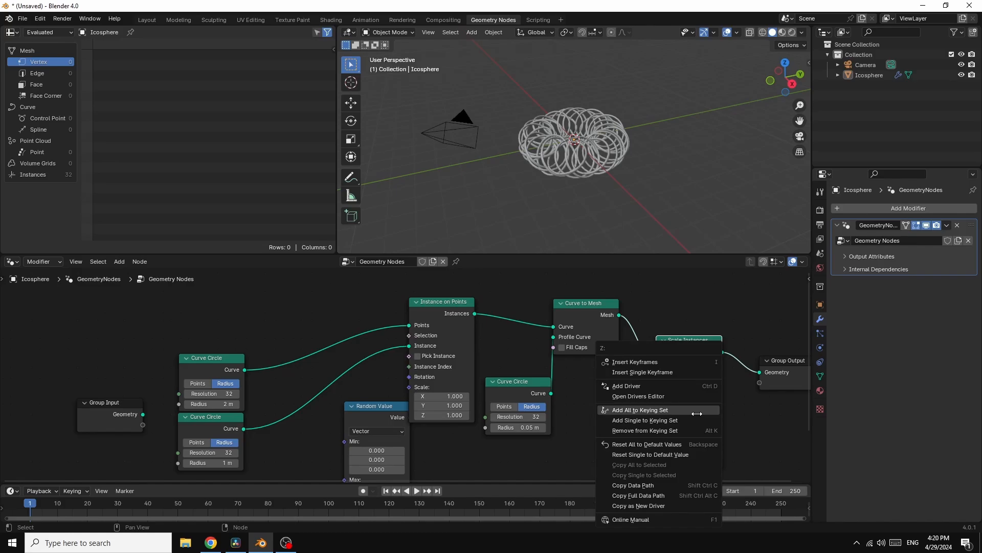
pyautogui.click(647, 361)
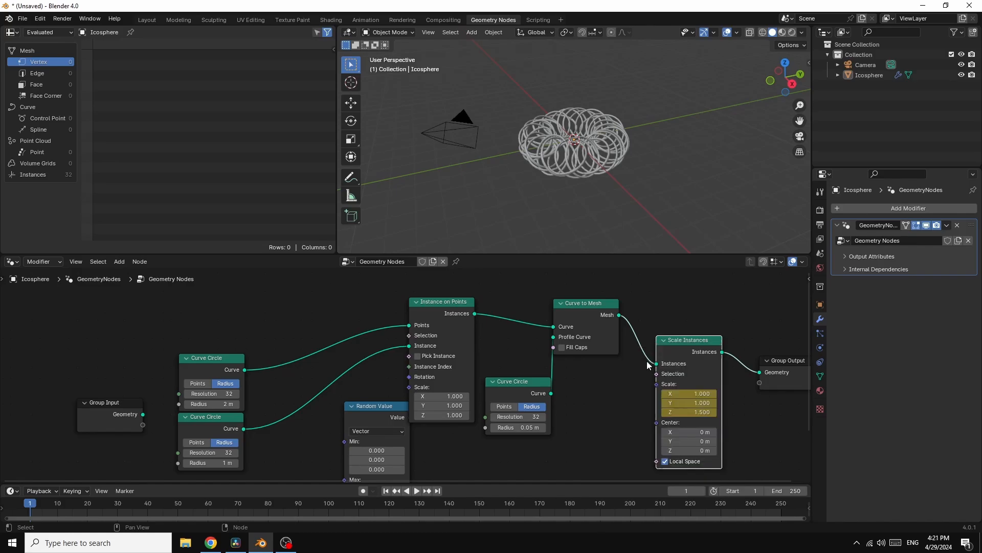
# - At frame 250, set the Z scale of Scale Instances to 8 and insert keyframes for its Scale
pyautogui.click(437, 491)
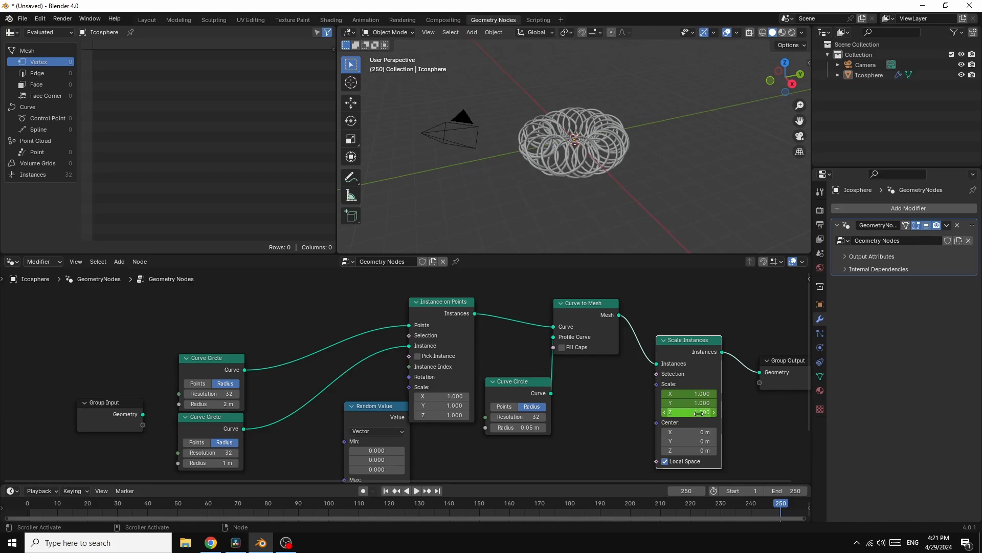
pyautogui.moveTo(699, 413); pyautogui.dragTo(762, 412)
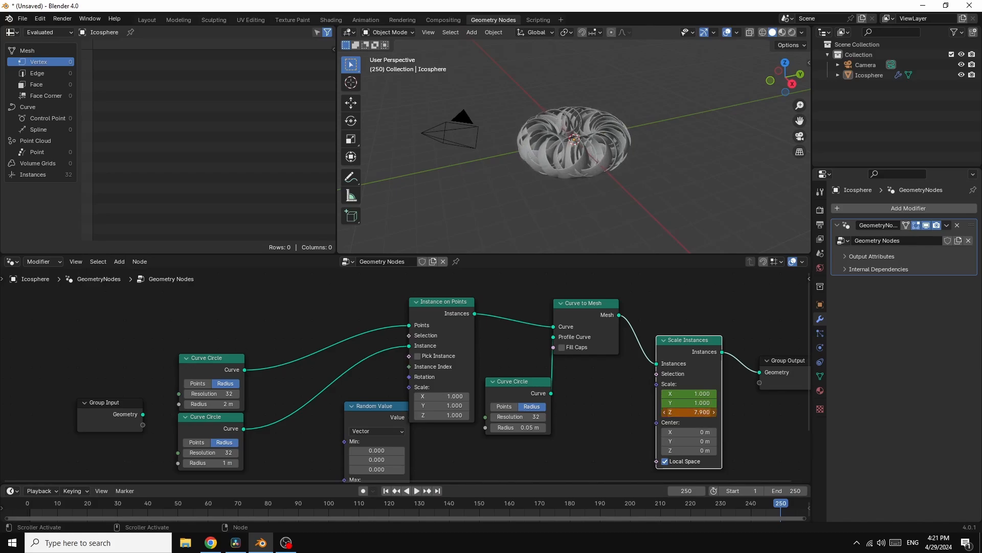
pyautogui.moveTo(762, 412); pyautogui.dragTo(696, 414)
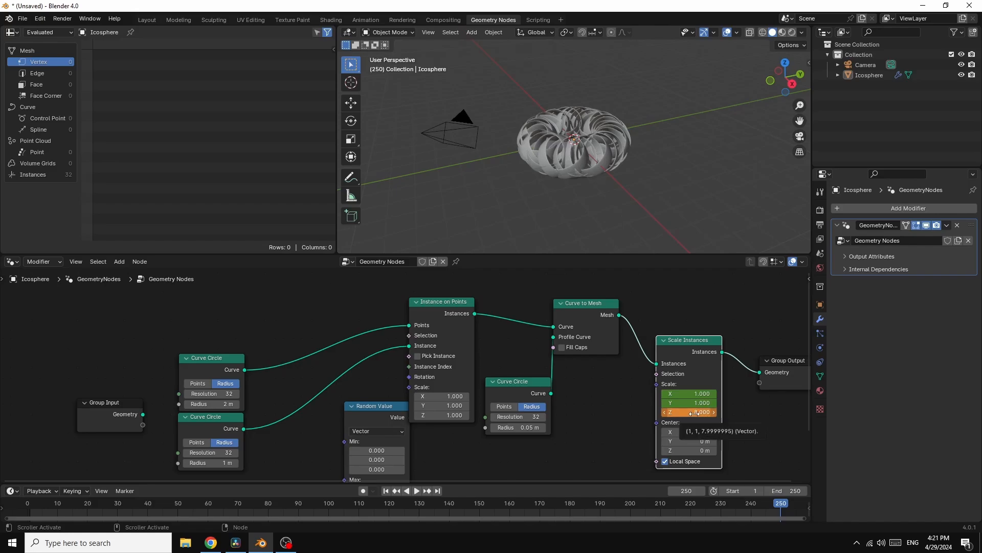
pyautogui.rightClick(691, 412)
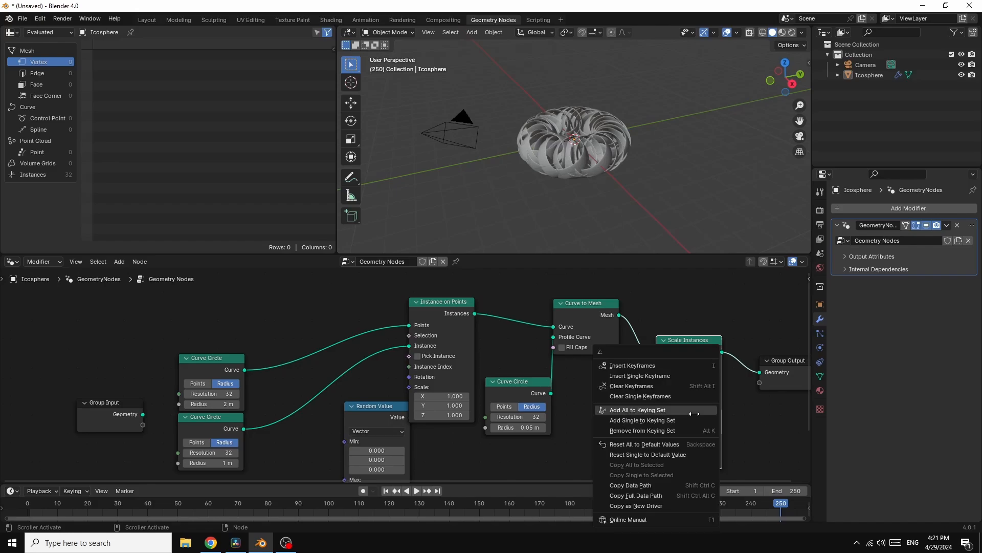
pyautogui.click(638, 366)
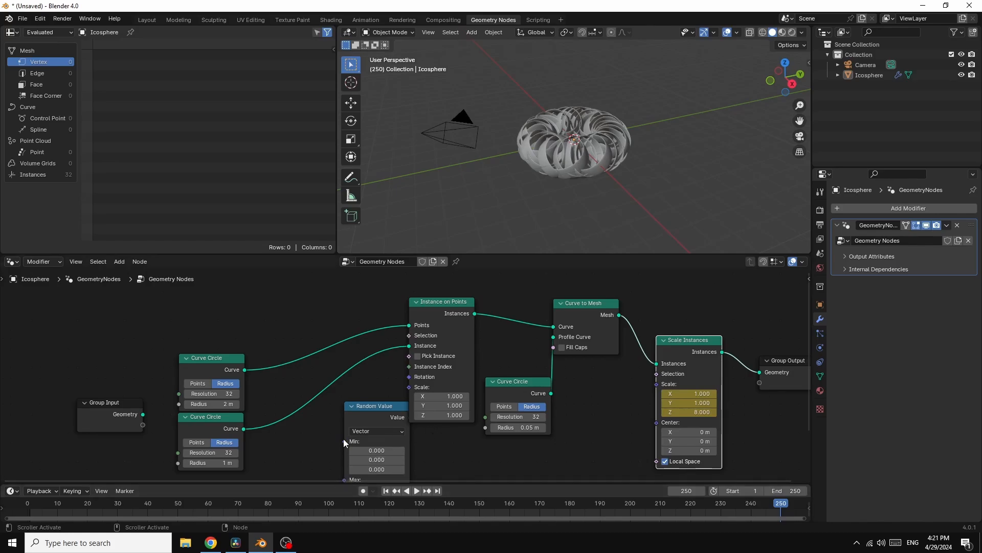
# - Rearrange the Random Value node and the 2 m and 1 m Curve Circle nodes to free space beneath them
pyautogui.moveTo(367, 406); pyautogui.dragTo(343, 393)
pyautogui.moveTo(201, 359); pyautogui.dragTo(203, 323)
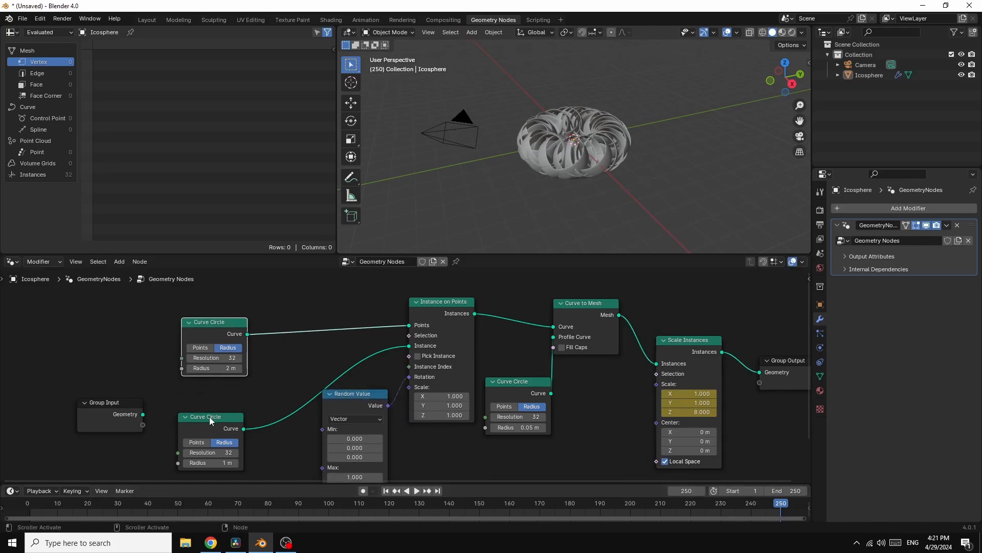
pyautogui.moveTo(210, 416); pyautogui.dragTo(211, 388)
pyautogui.moveTo(352, 398); pyautogui.dragTo(336, 385)
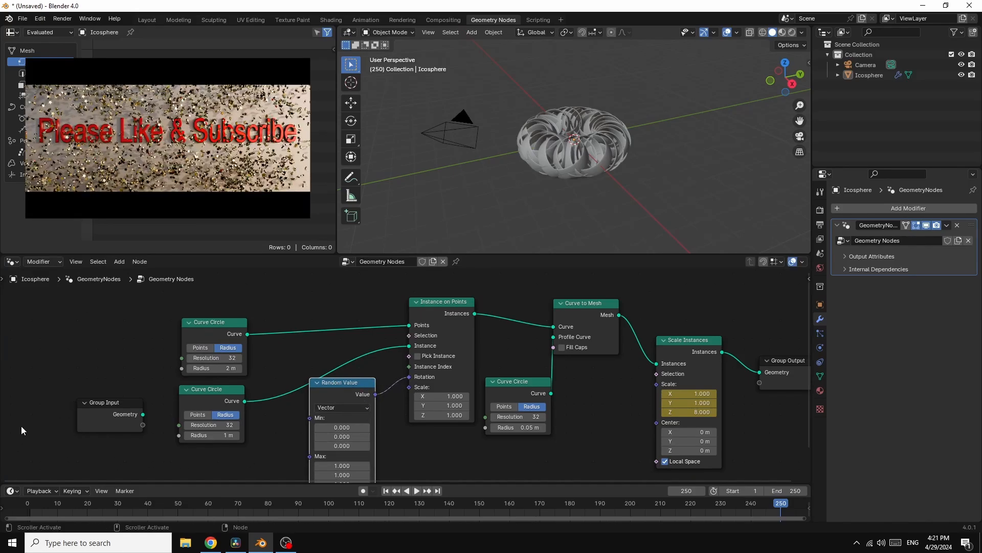
# - Add a Scene Time node below the 1 m Curve Circle, connect Seconds to Random Value's Max, and move Random Value higher
pyautogui.click(118, 262)
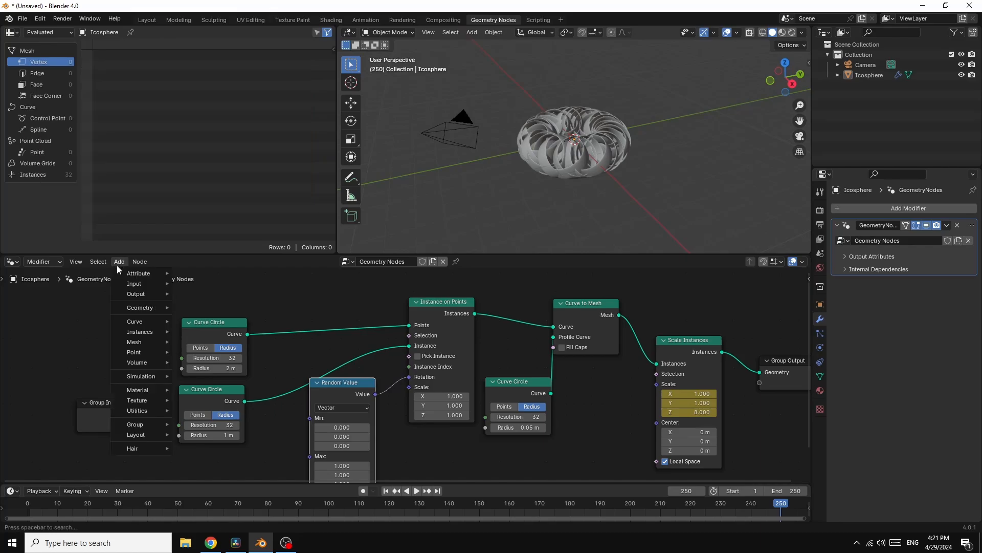
pyautogui.moveTo(133, 285)
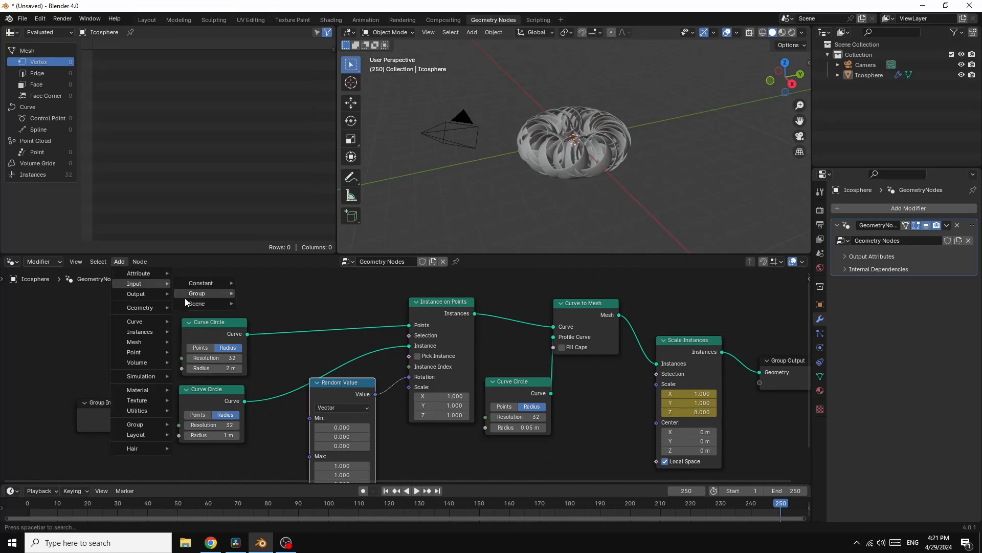
pyautogui.moveTo(197, 303)
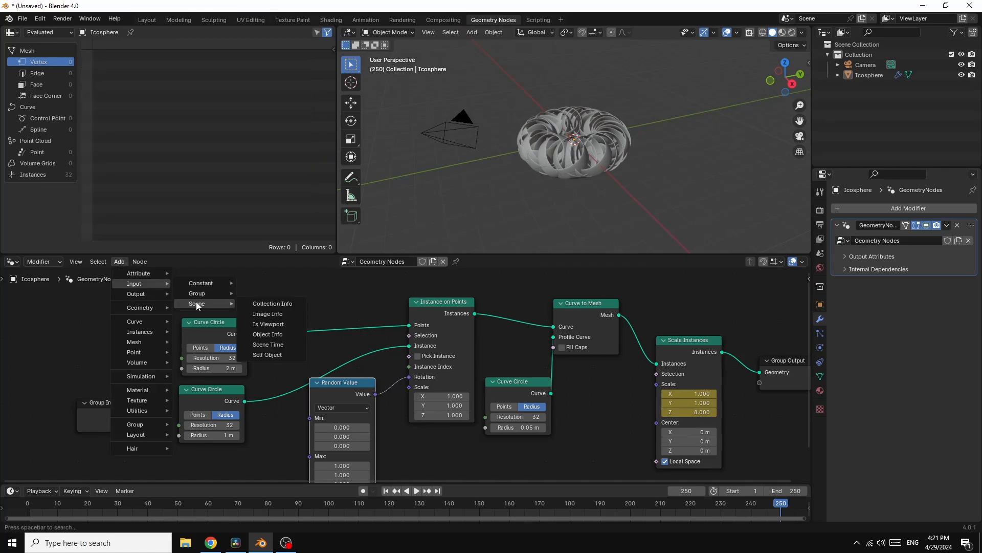
pyautogui.click(265, 348)
pyautogui.click(176, 451)
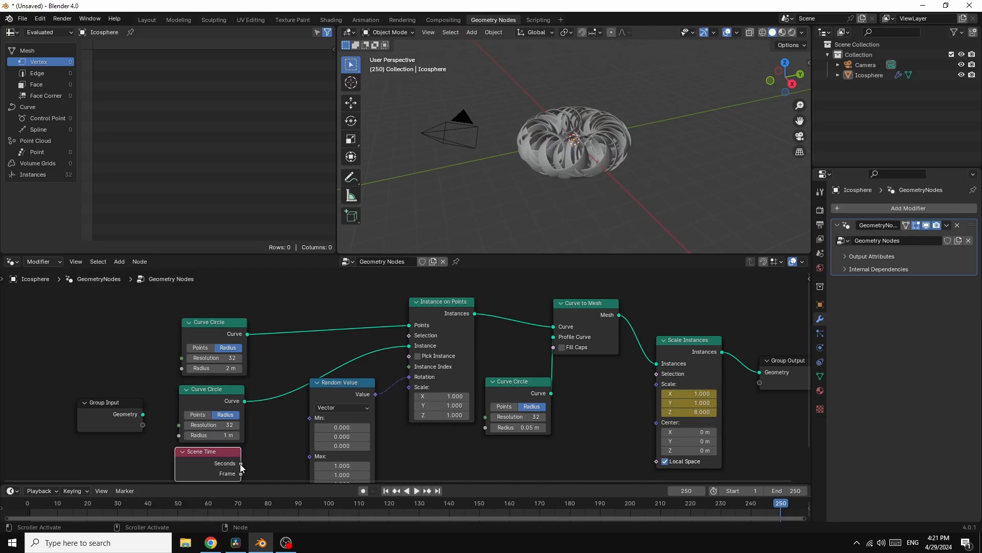
pyautogui.moveTo(241, 464); pyautogui.dragTo(310, 457)
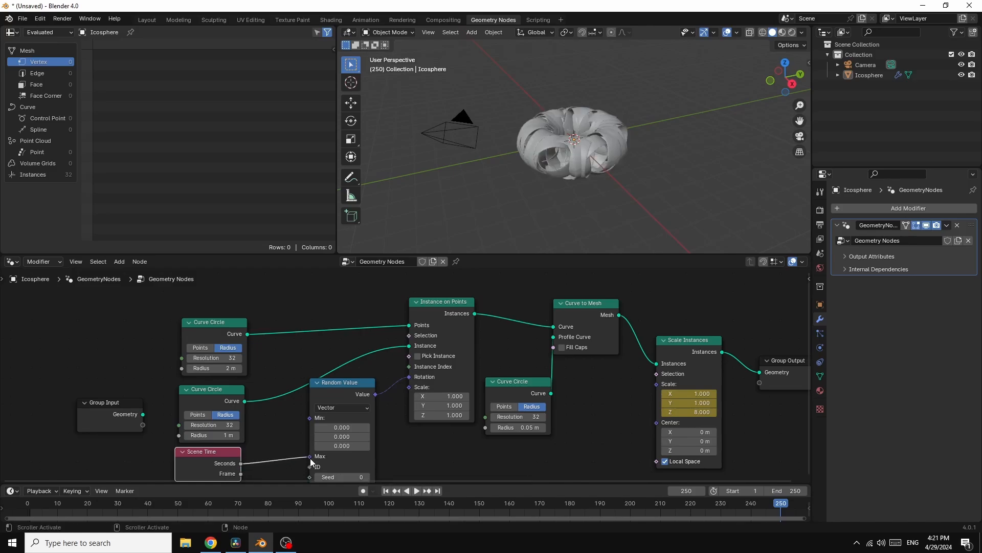
pyautogui.moveTo(360, 380); pyautogui.dragTo(360, 356)
# - Play the animation to check the moving rings, stop it, and return to frame 1
pyautogui.click(418, 491)
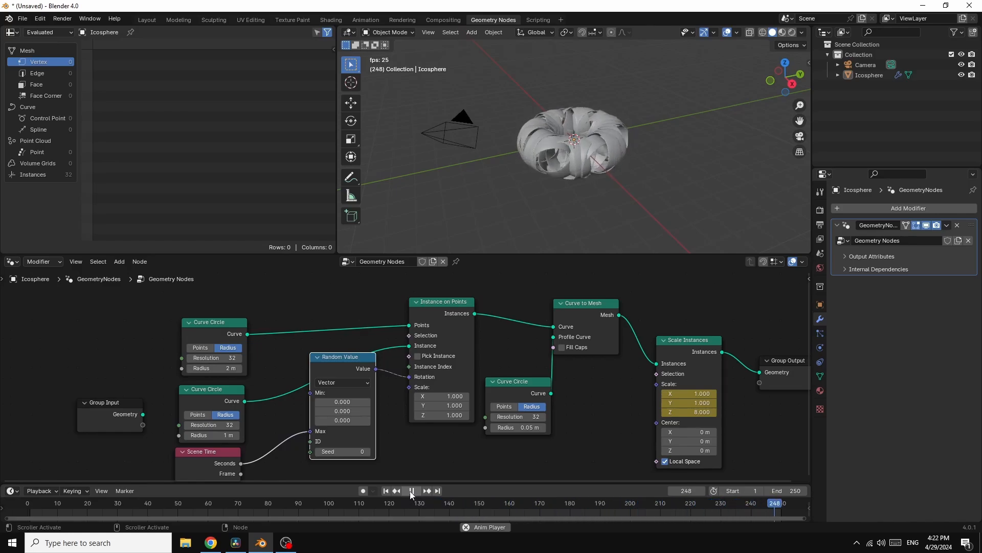
pyautogui.click(412, 491)
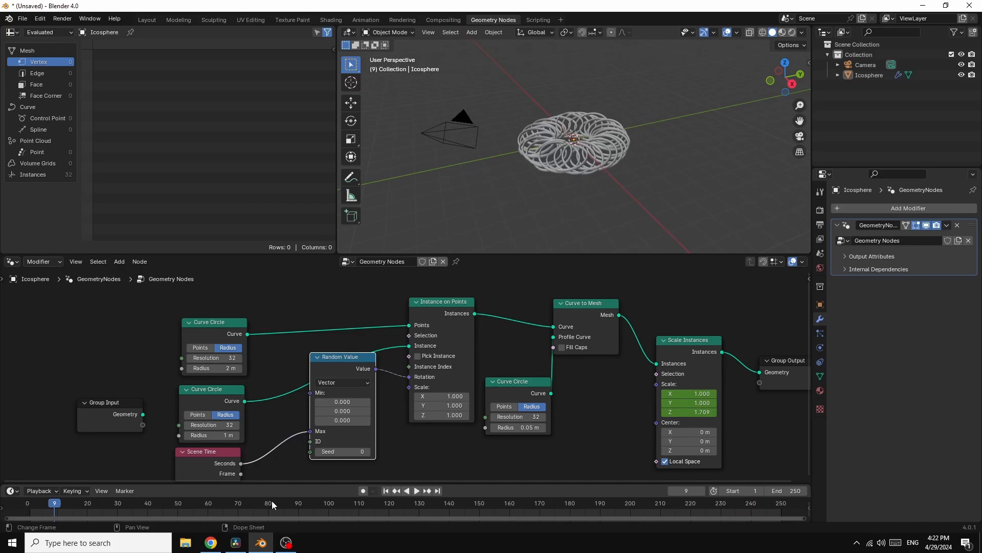
pyautogui.click(386, 490)
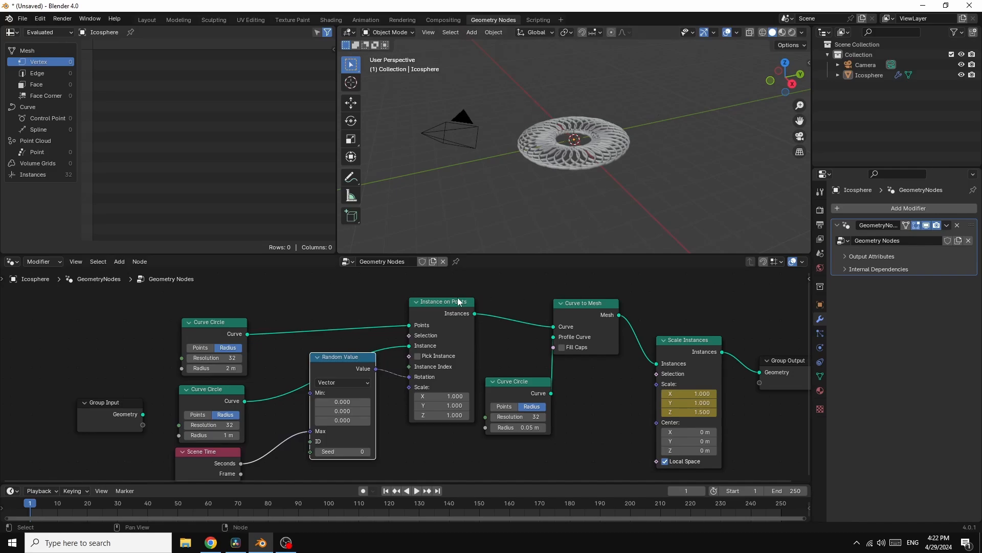
# - Insert a Join Geometry node between Scale Instances and Group Output
pyautogui.click(118, 261)
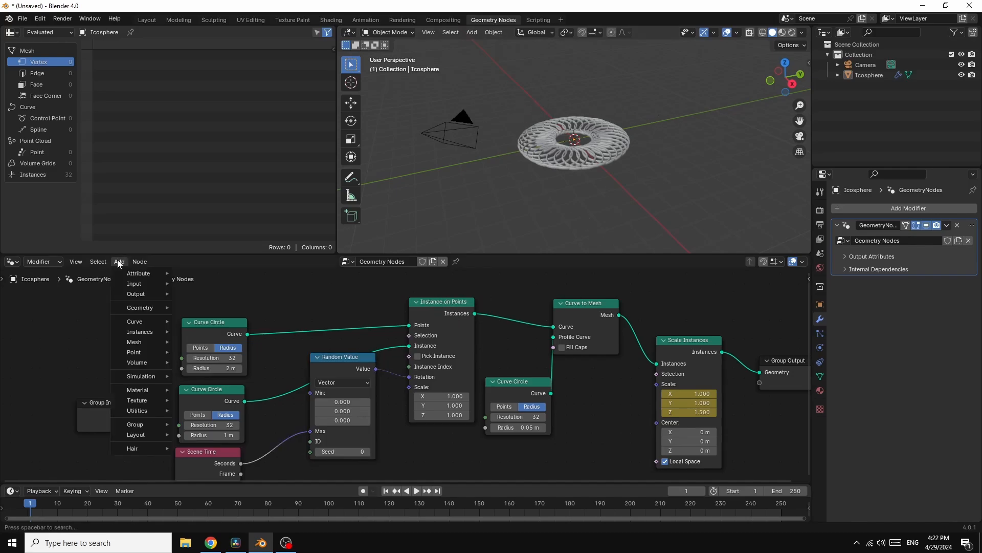
pyautogui.moveTo(140, 308)
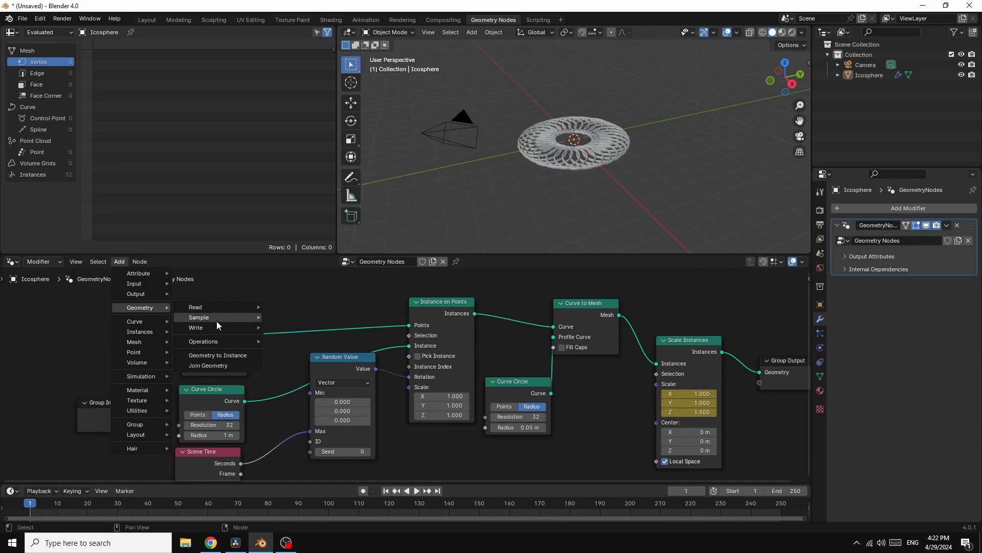
pyautogui.click(205, 366)
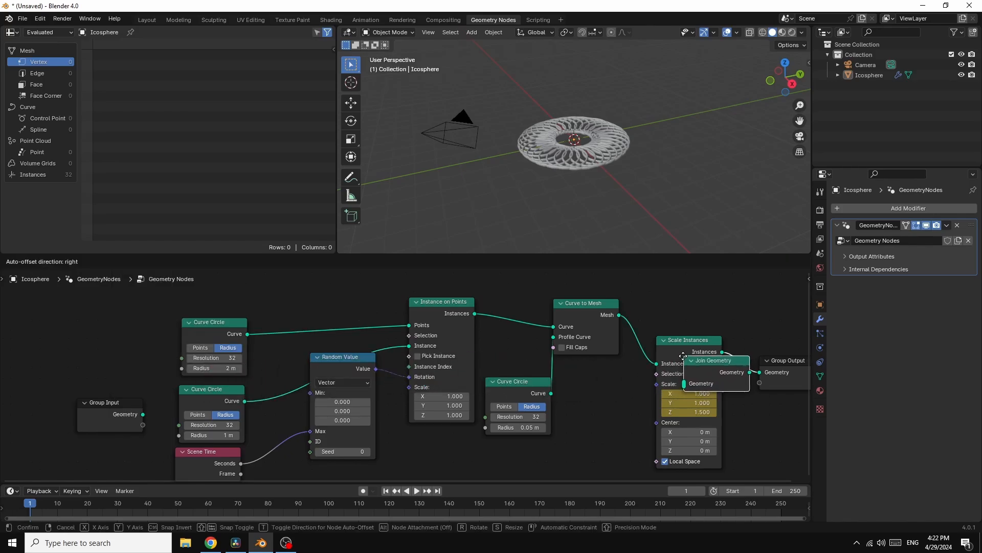
pyautogui.click(689, 355)
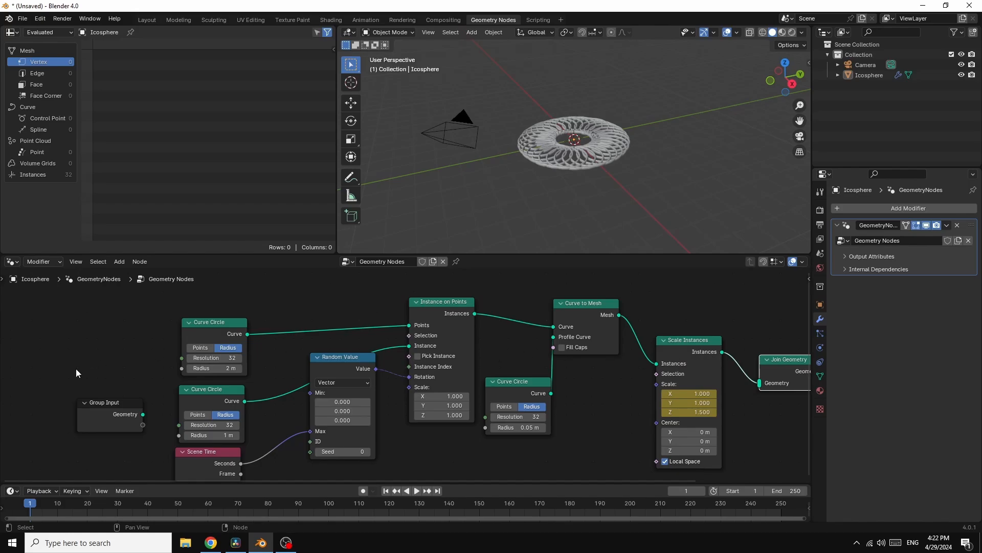
# - Move Group Input above the other nodes, connect its Geometry to Join Geometry, and view the model from higher up
pyautogui.moveTo(113, 406); pyautogui.dragTo(106, 308)
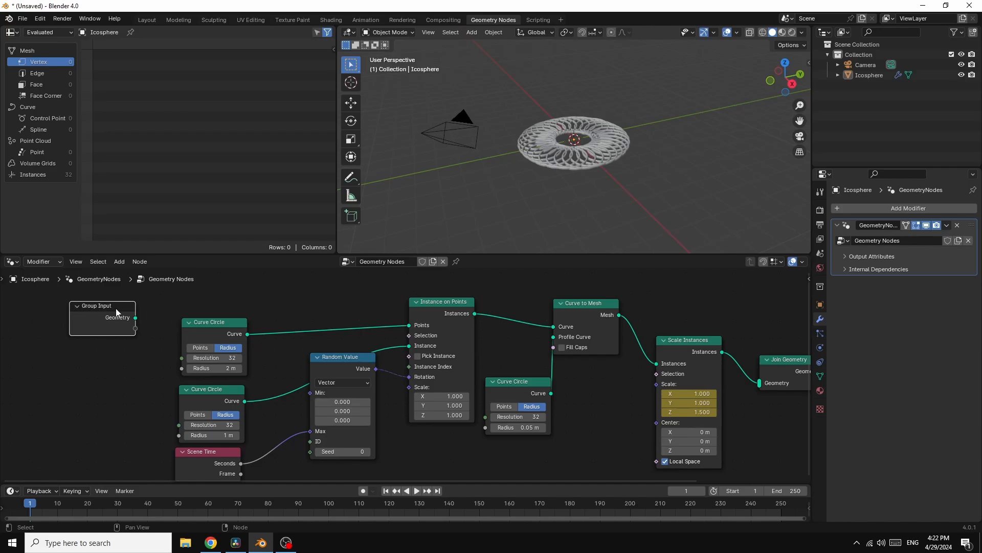
pyautogui.click(136, 317)
pyautogui.moveTo(136, 318); pyautogui.dragTo(759, 382)
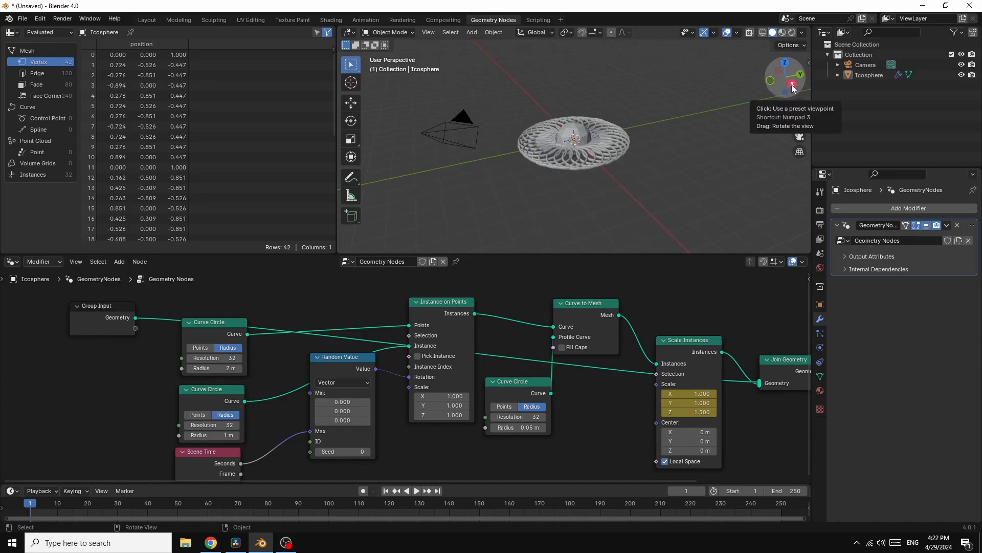
pyautogui.moveTo(792, 87); pyautogui.dragTo(786, 69)
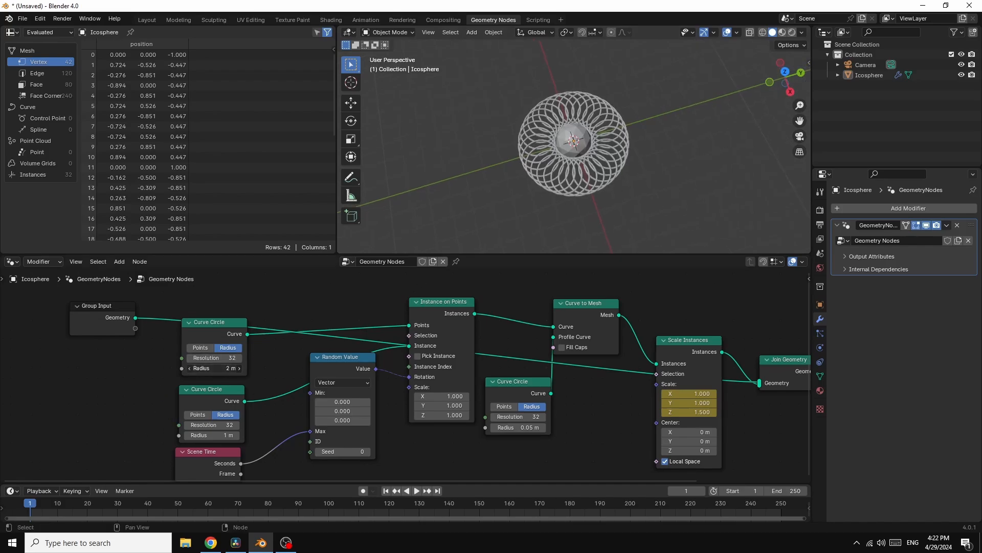
# - Set the radius of the Curve Circle feeding Instance on Points' Points to 2.1 m and view the model from a lower angle
pyautogui.click(228, 369)
pyautogui.press('Return')
pyautogui.moveTo(228, 368)
pyautogui.mouseDown()
pyautogui.moveTo(243, 369)
pyautogui.moveTo(233, 368)
pyautogui.mouseUp()
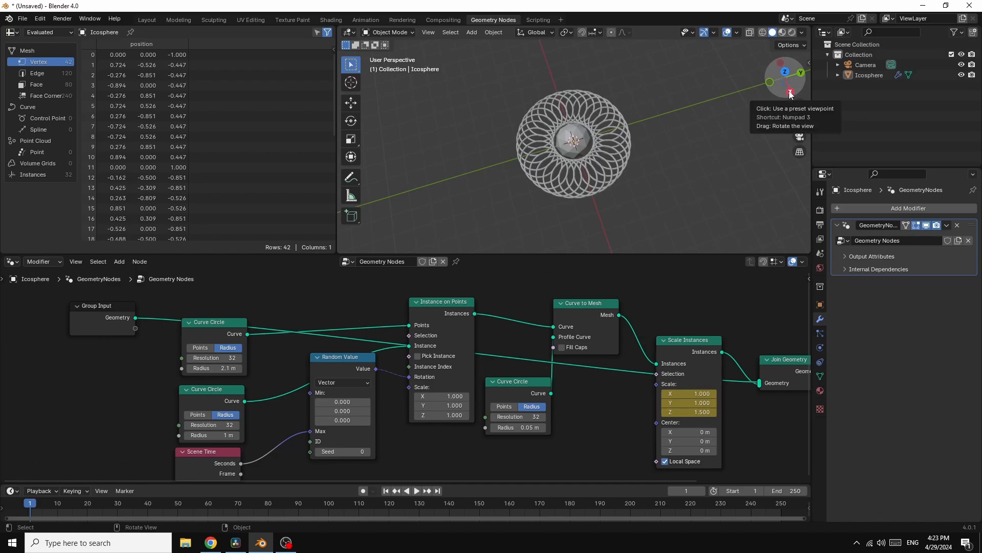
pyautogui.moveTo(785, 75); pyautogui.dragTo(785, 54)
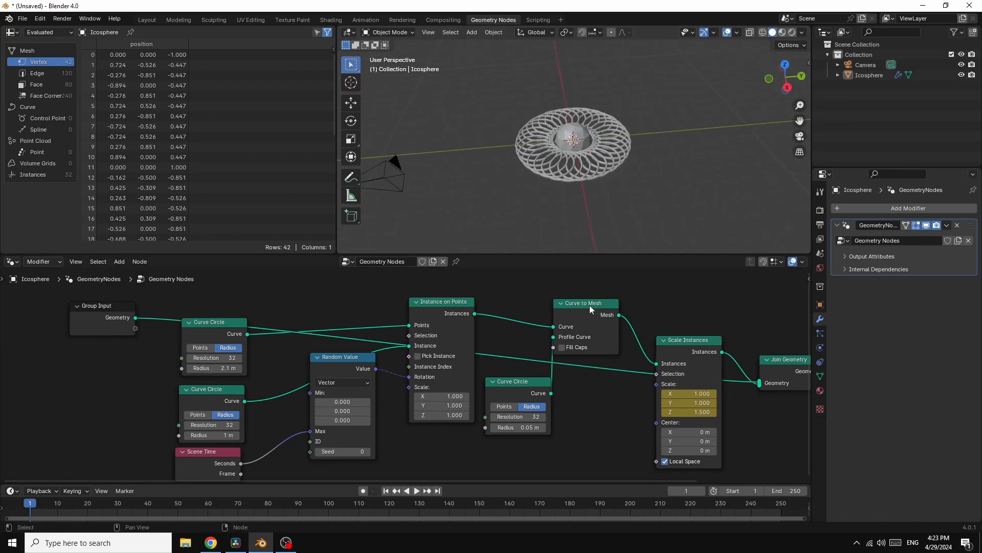
# - Tidy the node layout by repositioning Curve to Mesh, the 0.05 m Curve Circle, Scale Instances and Join Geometry
pyautogui.moveTo(577, 328); pyautogui.dragTo(582, 344)
pyautogui.moveTo(508, 389); pyautogui.dragTo(506, 380)
pyautogui.moveTo(688, 341); pyautogui.dragTo(661, 333)
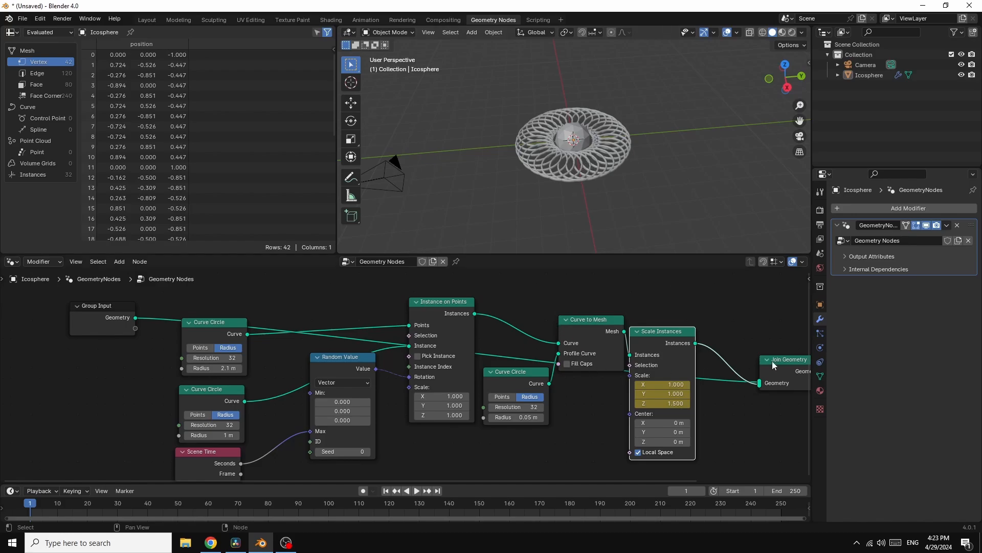
pyautogui.moveTo(772, 359); pyautogui.dragTo(779, 335)
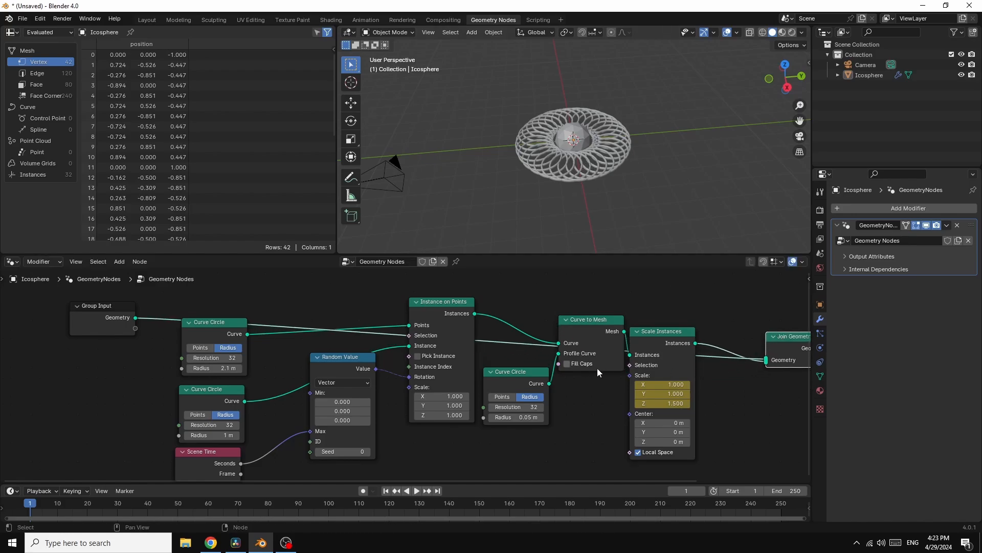
# - Create a new material on the icosphere and name it sphere
pyautogui.click(821, 392)
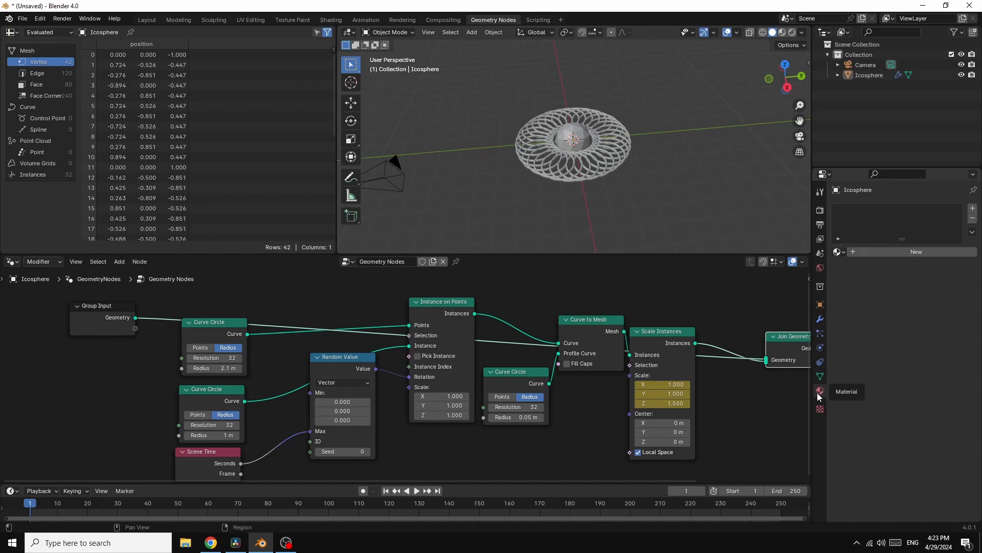
pyautogui.click(915, 253)
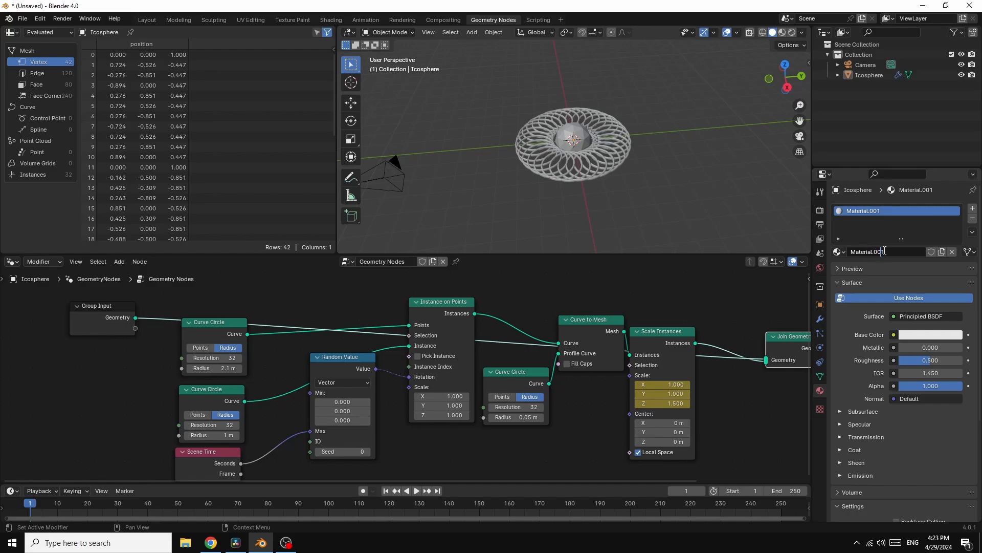
pyautogui.moveTo(884, 251); pyautogui.dragTo(834, 251)
pyautogui.write('sphere')
pyautogui.press('Return')
# - Add a second material slot to the icosphere with a new material named circles
pyautogui.click(973, 211)
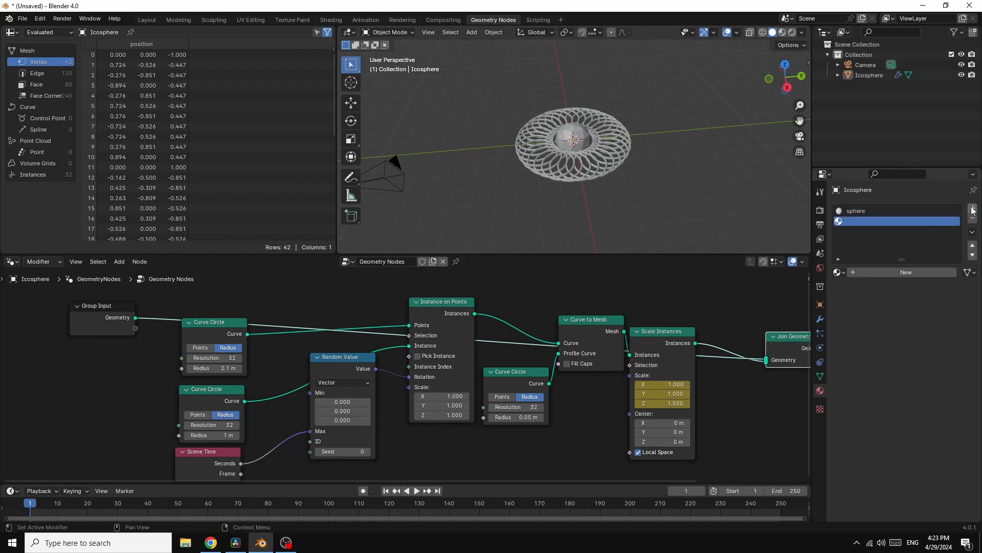
pyautogui.click(904, 274)
pyautogui.click(890, 271)
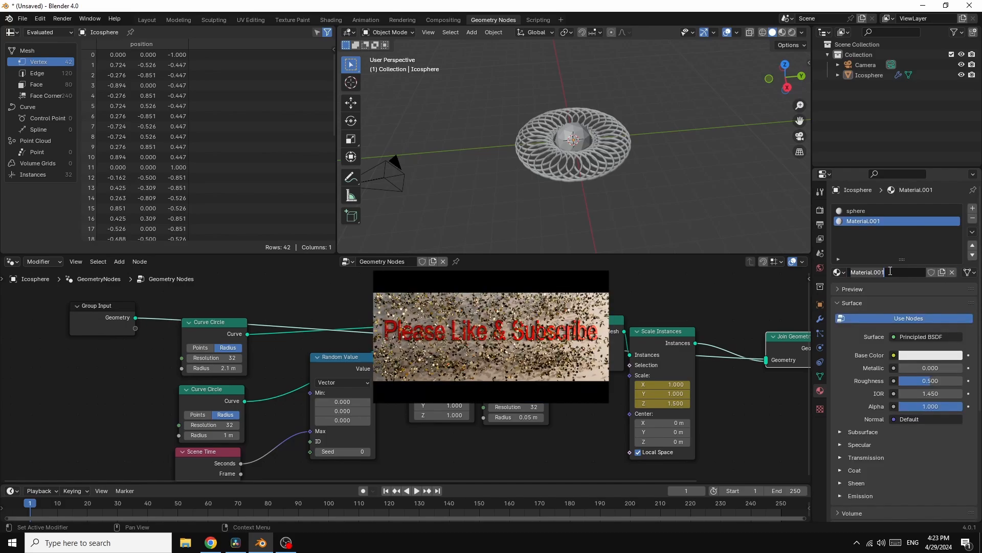
pyautogui.write('c')
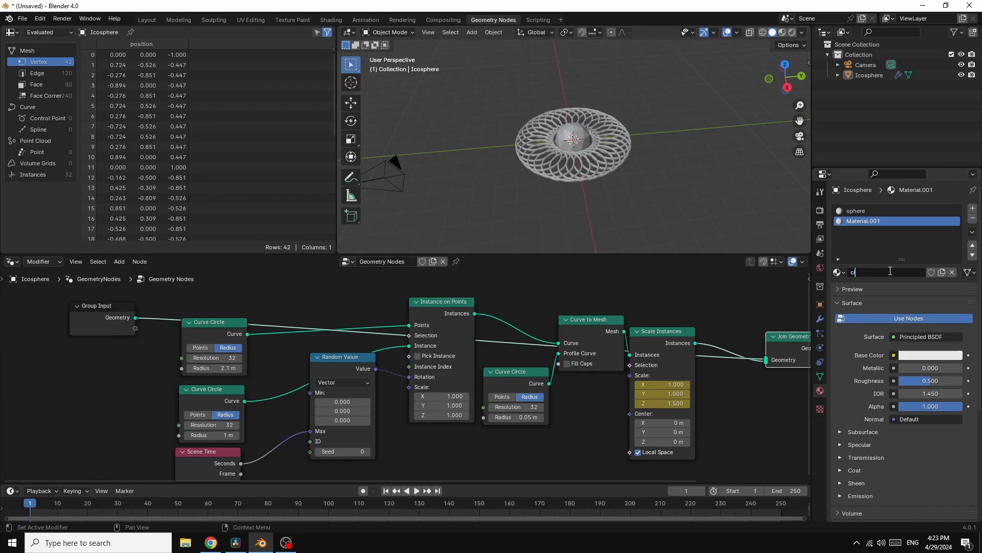
pyautogui.write('ircles')
pyautogui.press('Return')
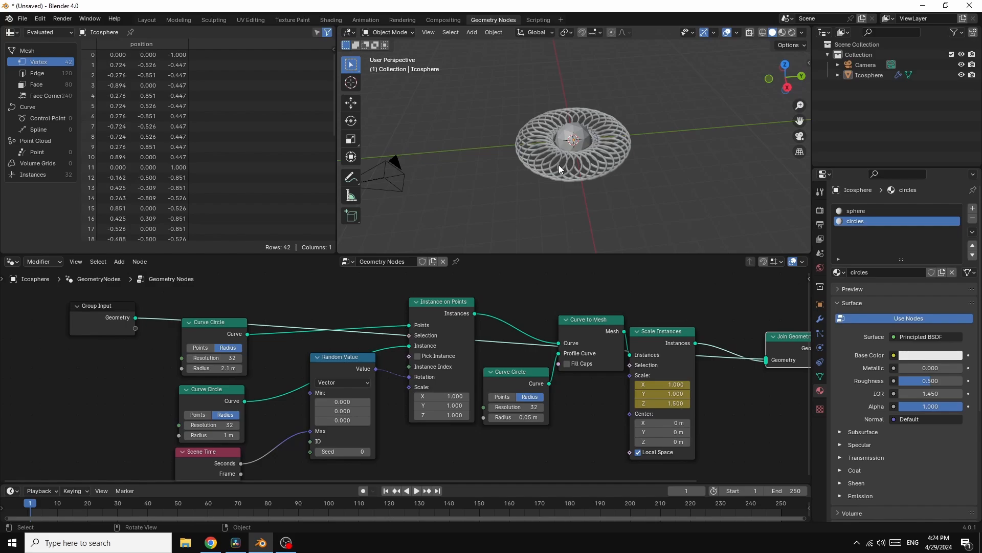
# - Add a Set Material node in the free space below Join Geometry
pyautogui.hotkey('shift', 'a')
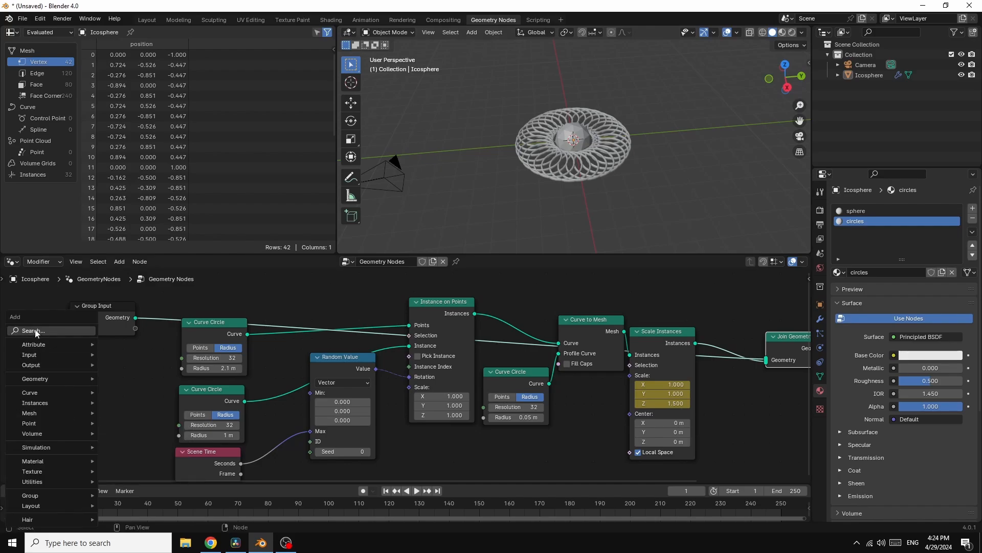
pyautogui.click(35, 331)
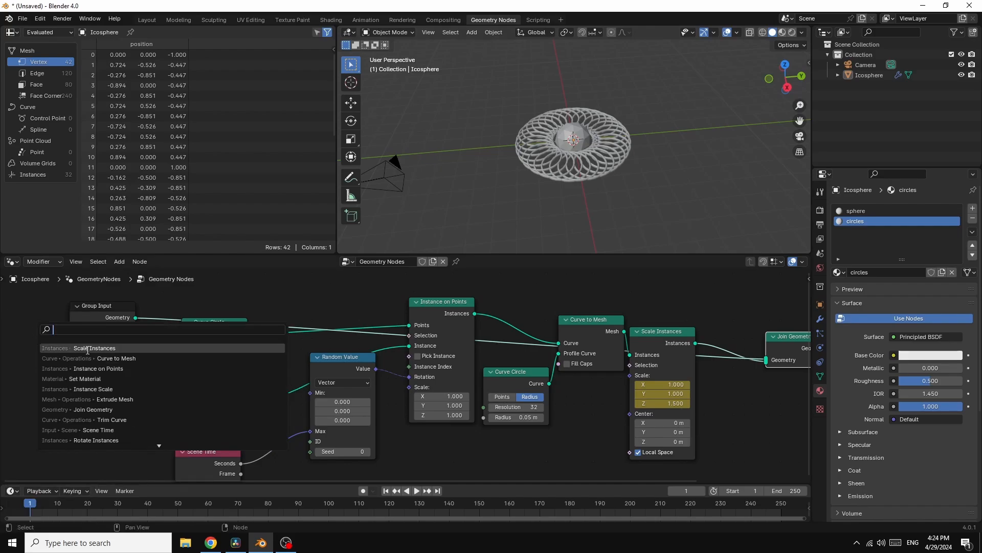
pyautogui.write('set')
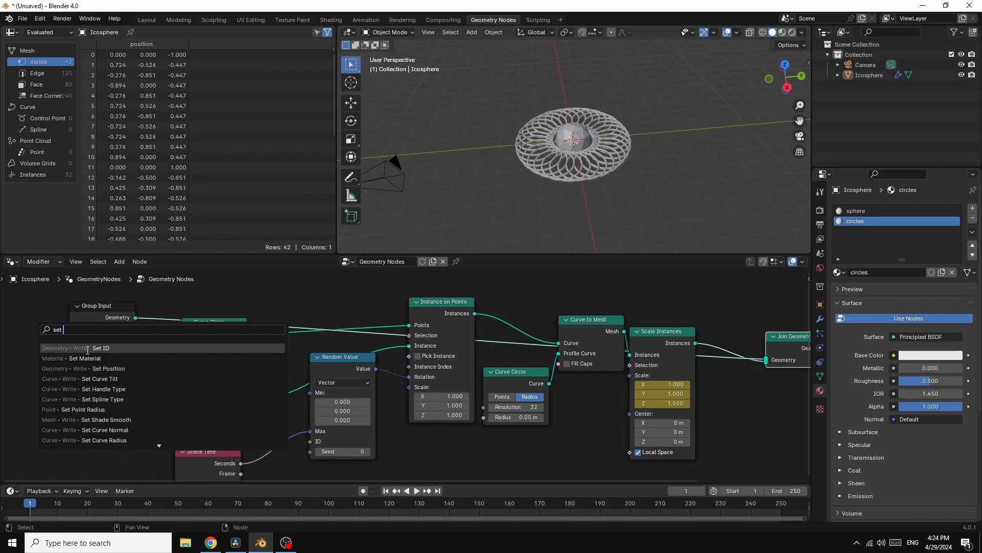
pyautogui.write(' m')
pyautogui.click(85, 348)
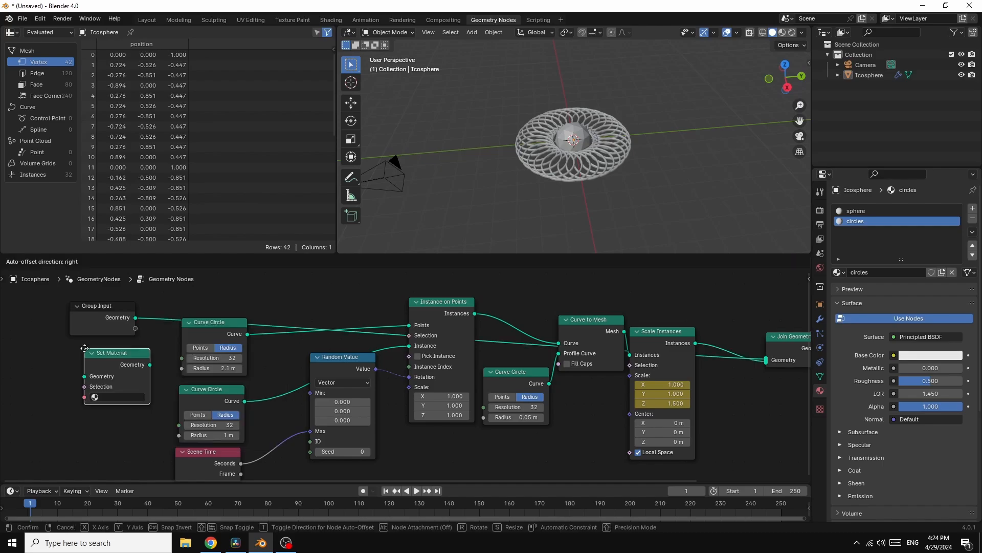
pyautogui.click(715, 405)
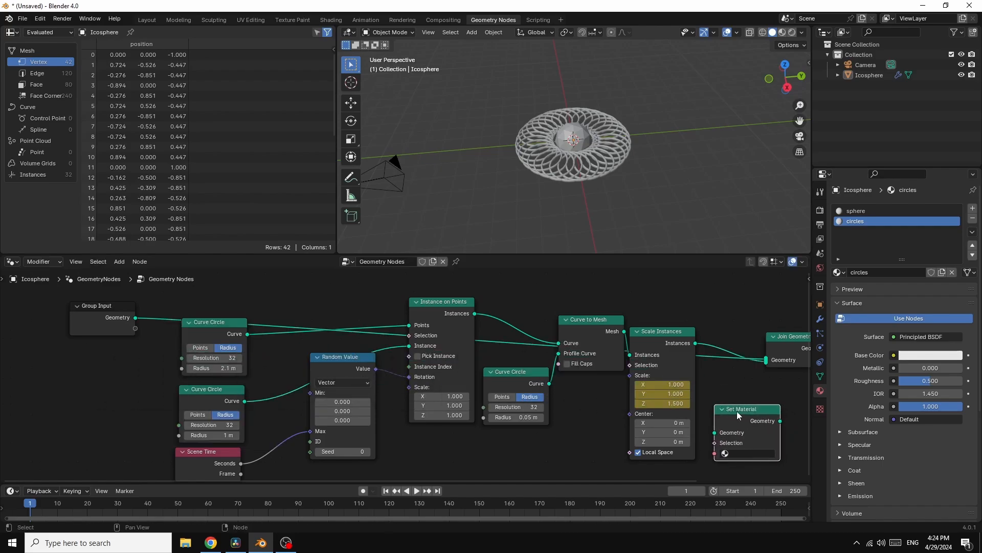
# - Make room before Join Geometry, insert Set Material into the Group Input link, and assign it the sphere material
pyautogui.moveTo(576, 321); pyautogui.dragTo(513, 310)
pyautogui.moveTo(649, 333); pyautogui.dragTo(587, 310)
pyautogui.moveTo(787, 338); pyautogui.dragTo(791, 324)
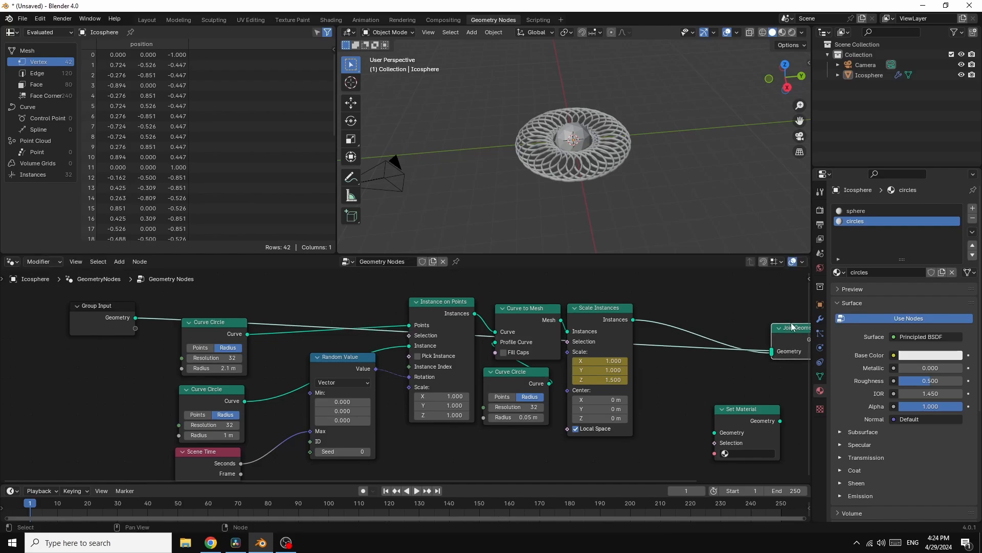
pyautogui.moveTo(740, 404); pyautogui.dragTo(699, 340)
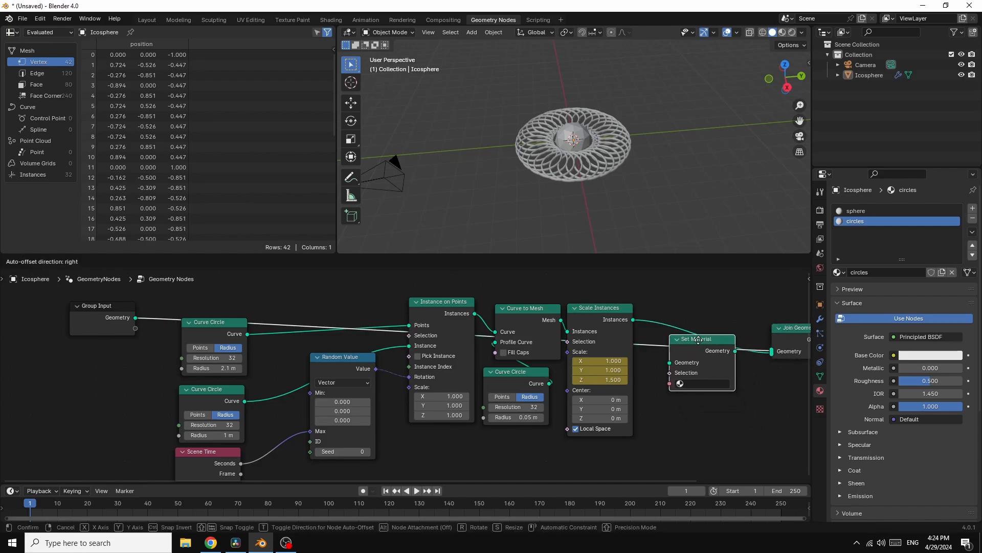
pyautogui.moveTo(699, 339); pyautogui.dragTo(703, 367)
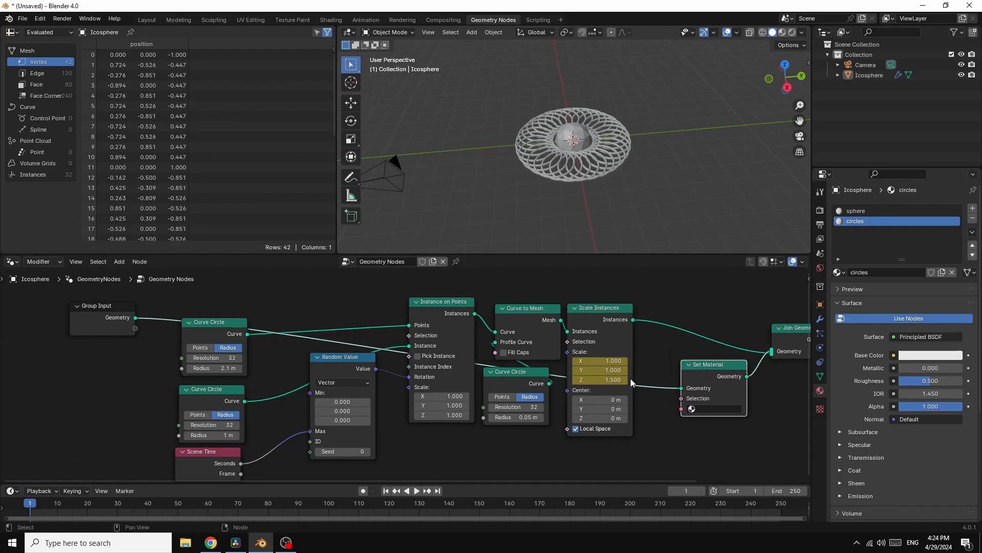
pyautogui.click(707, 409)
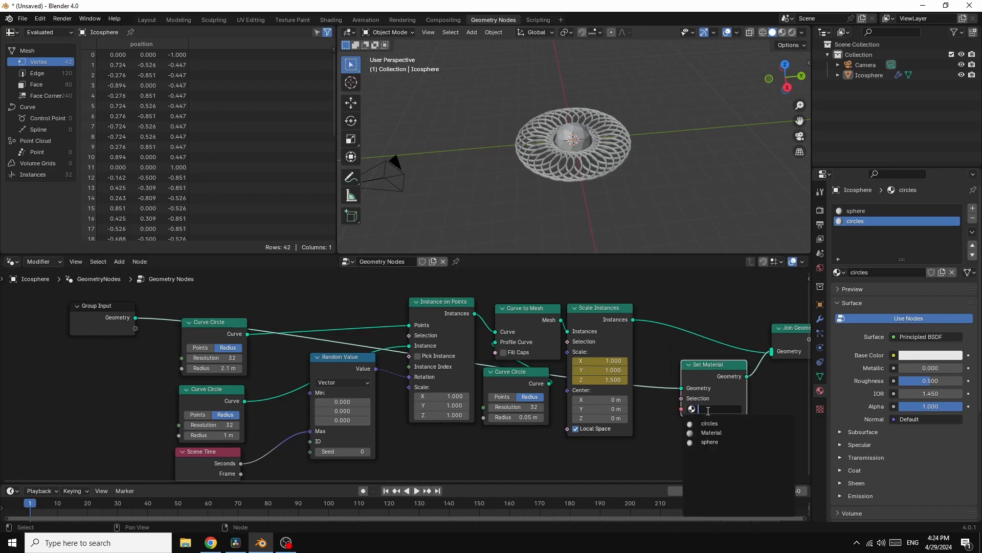
pyautogui.click(710, 442)
# - Duplicate Set Material, insert the copy between Scale Instances and Join Geometry, and assign it the circles material
pyautogui.rightClick(701, 376)
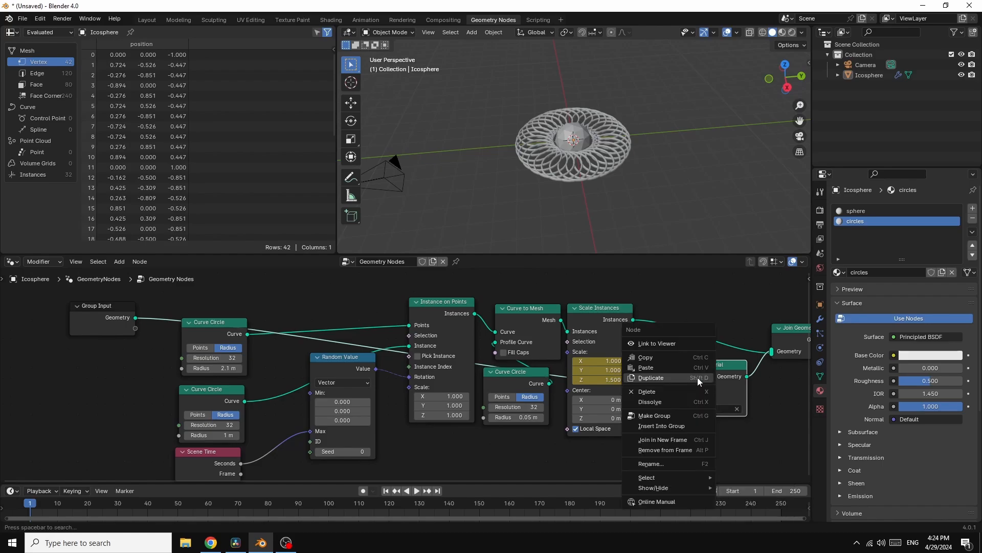
pyautogui.click(667, 376)
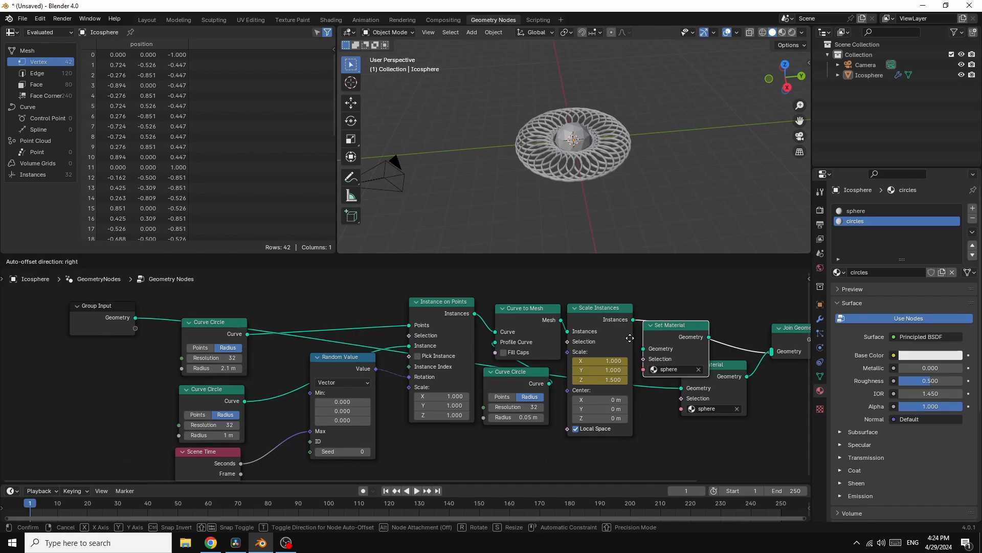
pyautogui.click(695, 308)
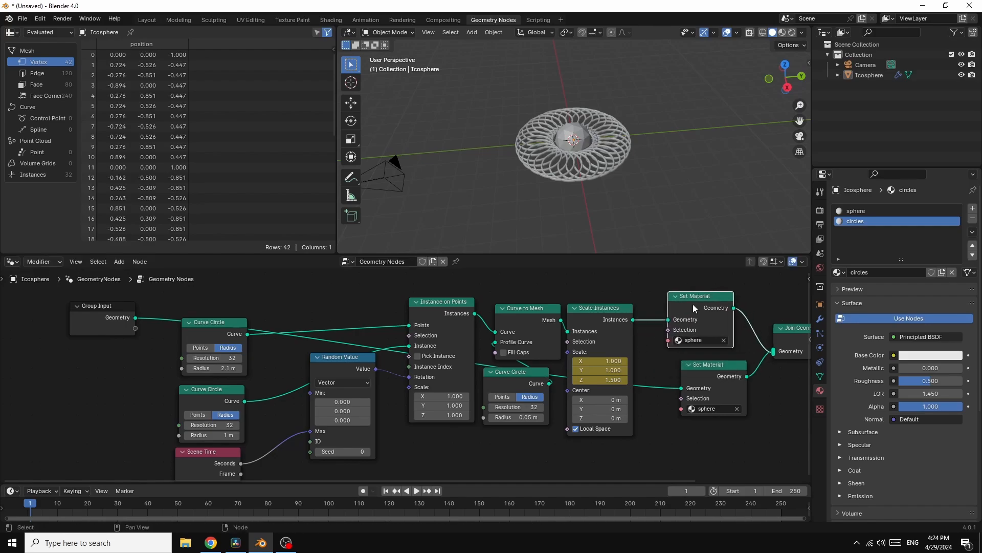
pyautogui.click(704, 344)
pyautogui.click(703, 357)
# - Add a plane mesh at the origin and scale it up by about 8.2
pyautogui.click(471, 33)
pyautogui.moveTo(512, 44)
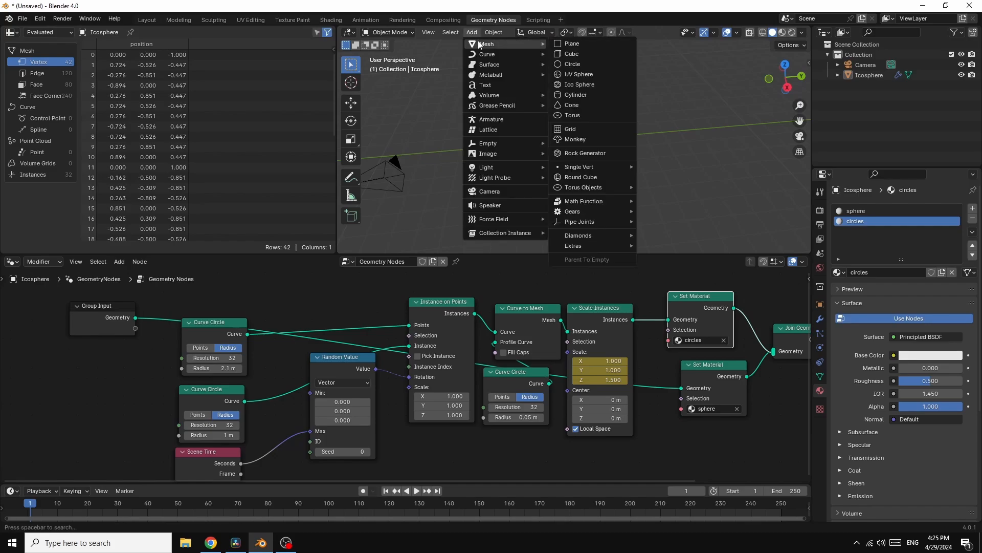
pyautogui.click(571, 44)
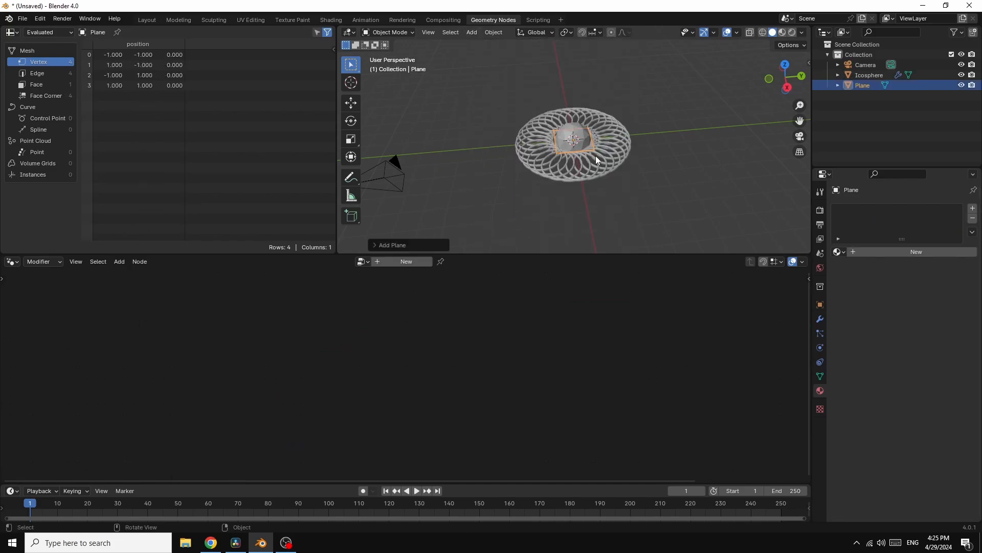
pyautogui.press('s')
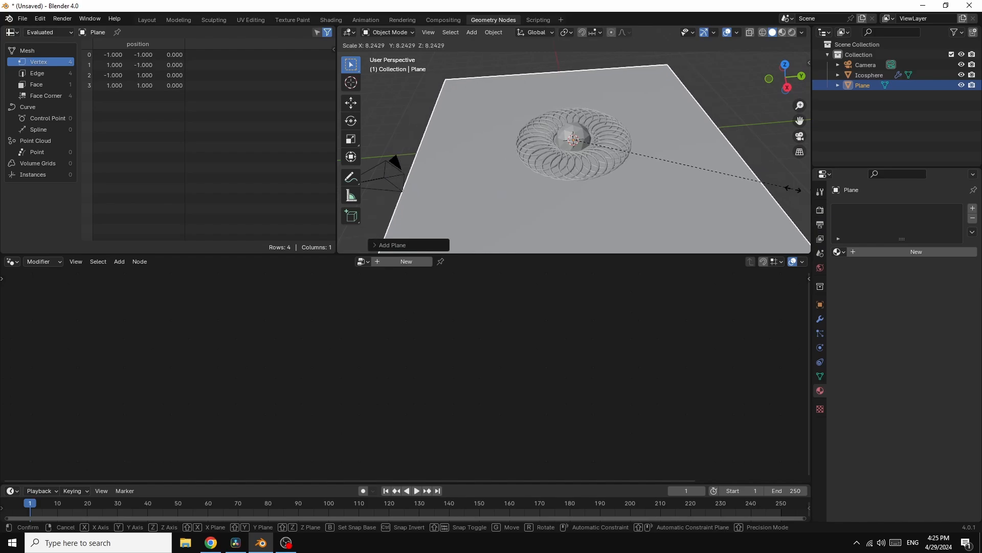
pyautogui.click(794, 189)
# - Lower the plane along Z by about 1 m so it lies beneath the icosphere
pyautogui.moveTo(796, 93); pyautogui.dragTo(791, 66)
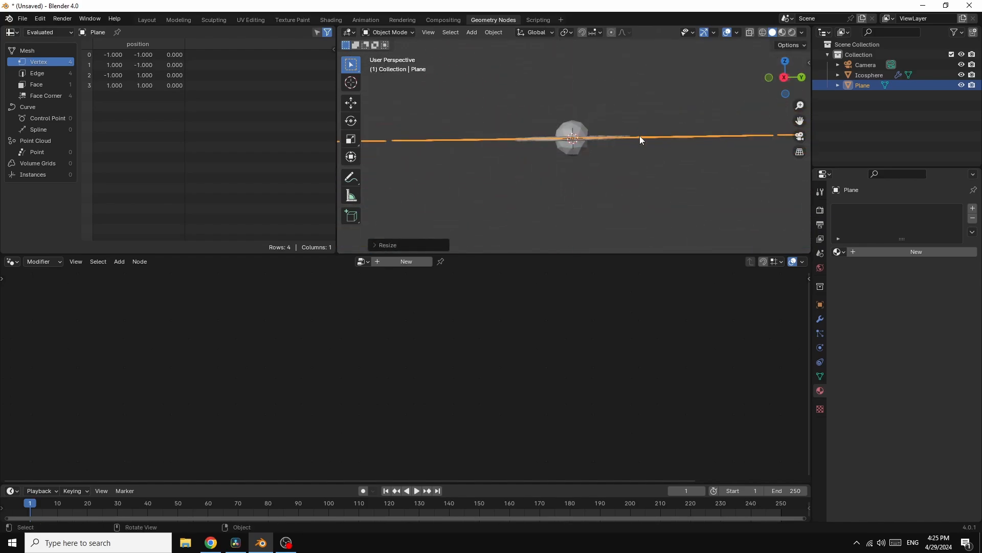
pyautogui.press('g')
pyautogui.press('z')
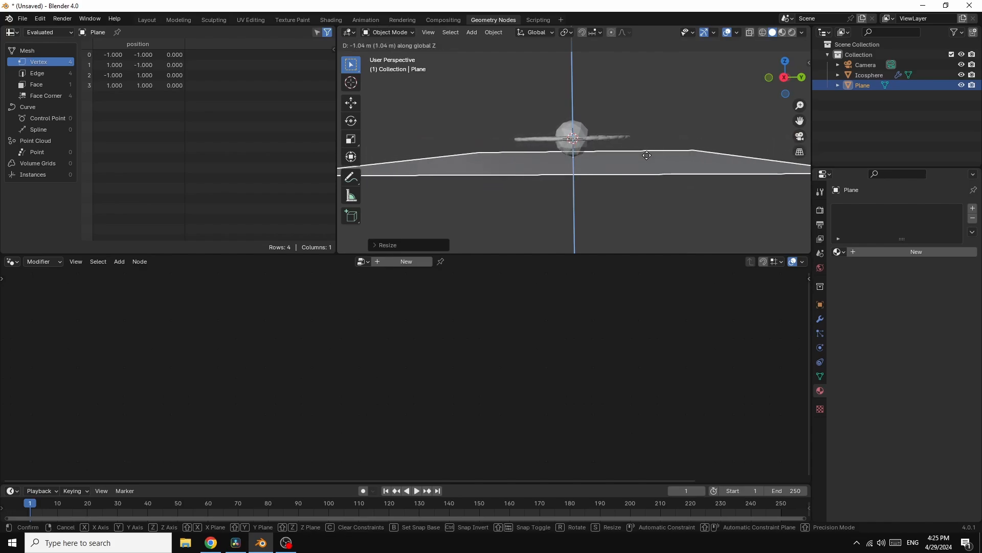
pyautogui.click(646, 155)
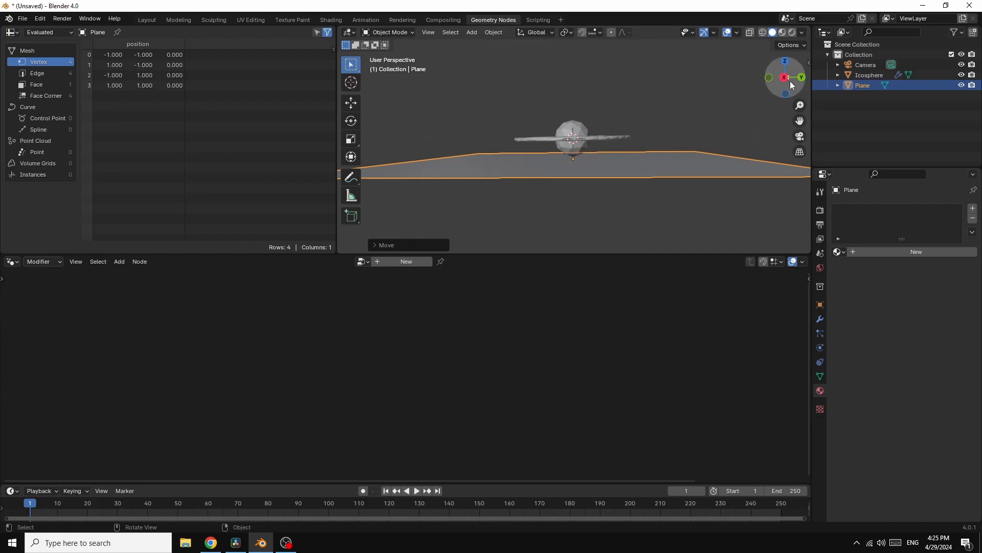
pyautogui.moveTo(785, 82); pyautogui.dragTo(389, 225)
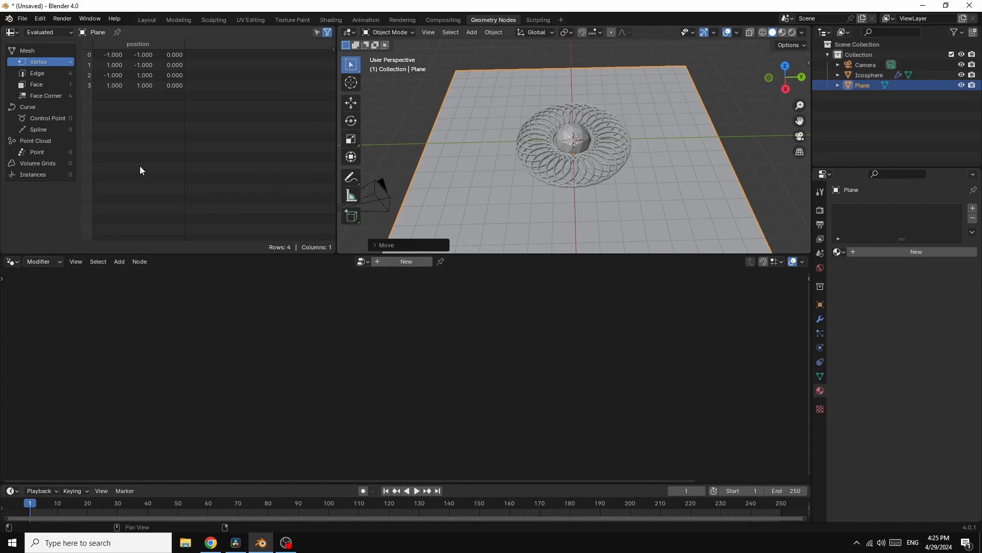
# - Join the spreadsheet area into the 3D viewport and change the geometry node area to the Shader Editor
pyautogui.rightClick(336, 90)
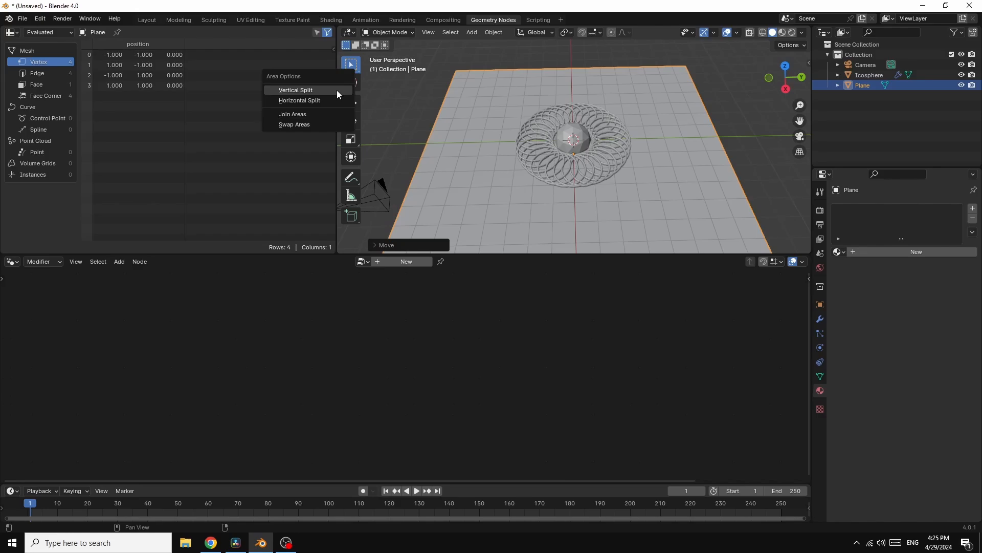
pyautogui.click(296, 115)
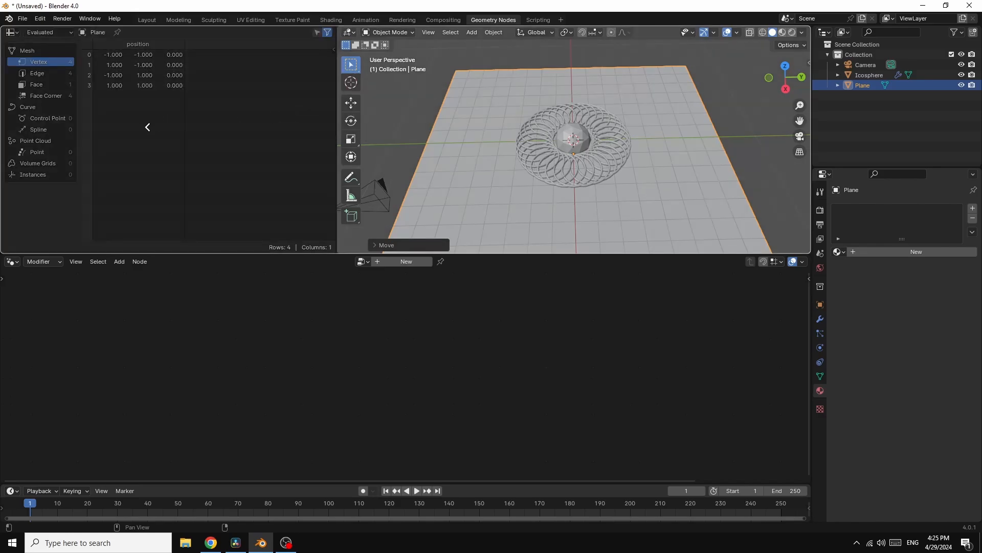
pyautogui.click(147, 127)
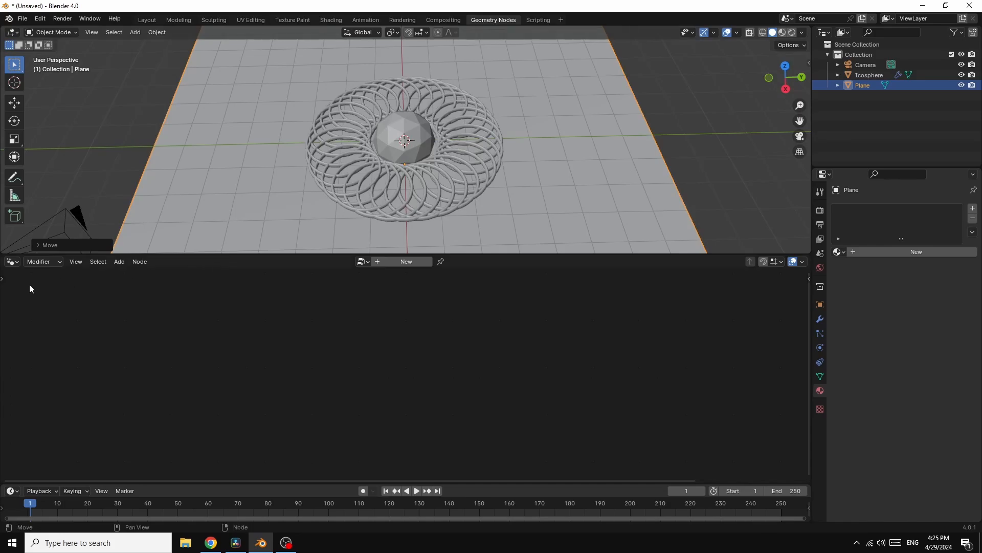
pyautogui.click(16, 264)
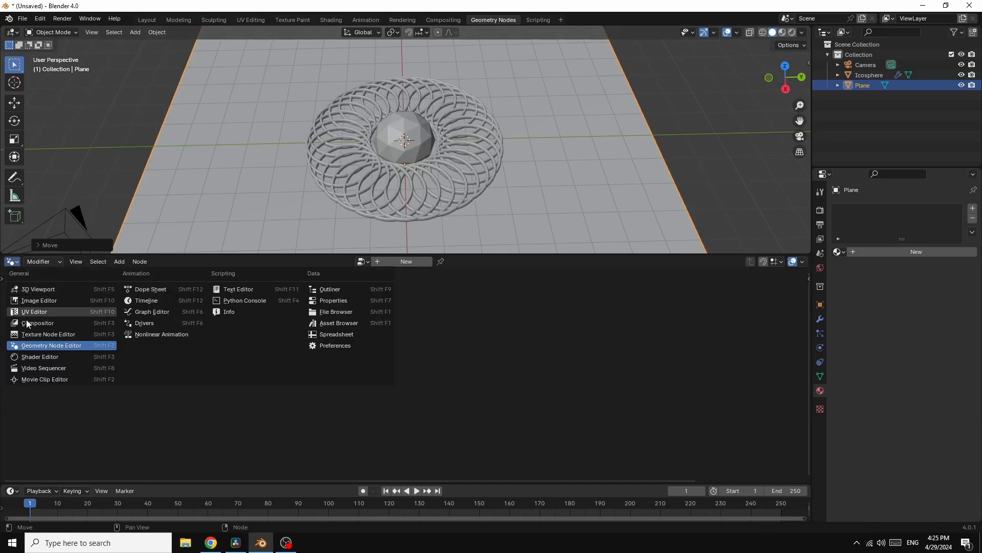
pyautogui.click(41, 357)
# - Look through the camera, lock it to the view and orbit it to a steeper downward angle on the rings
pyautogui.click(738, 140)
pyautogui.press('KP_0')
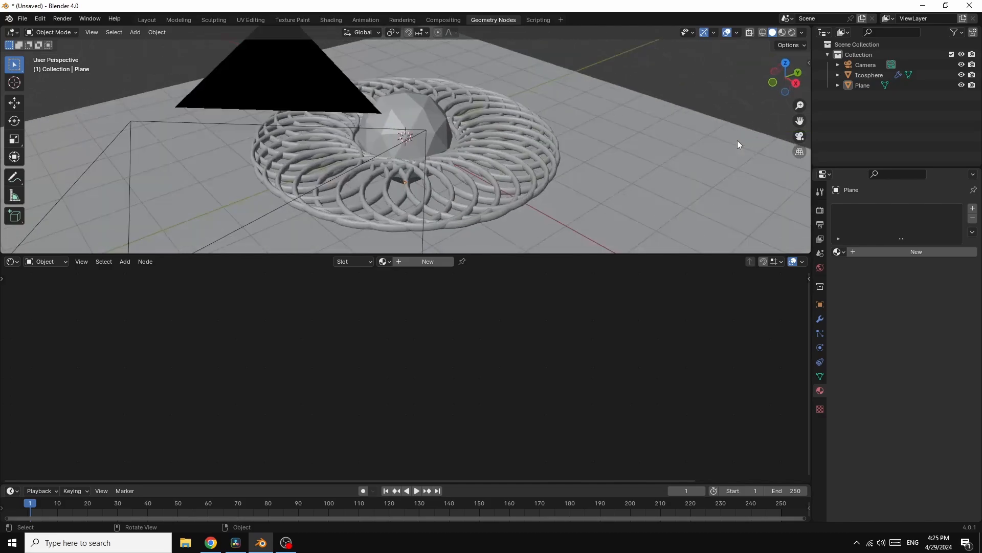
pyautogui.press('n')
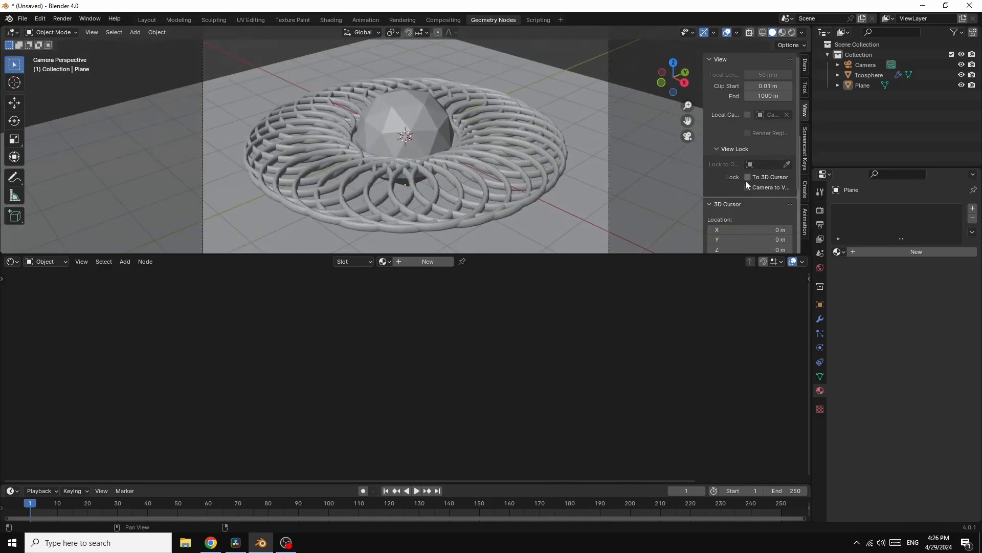
pyautogui.click(747, 187)
pyautogui.press('n')
pyautogui.moveTo(786, 78); pyautogui.dragTo(809, 94)
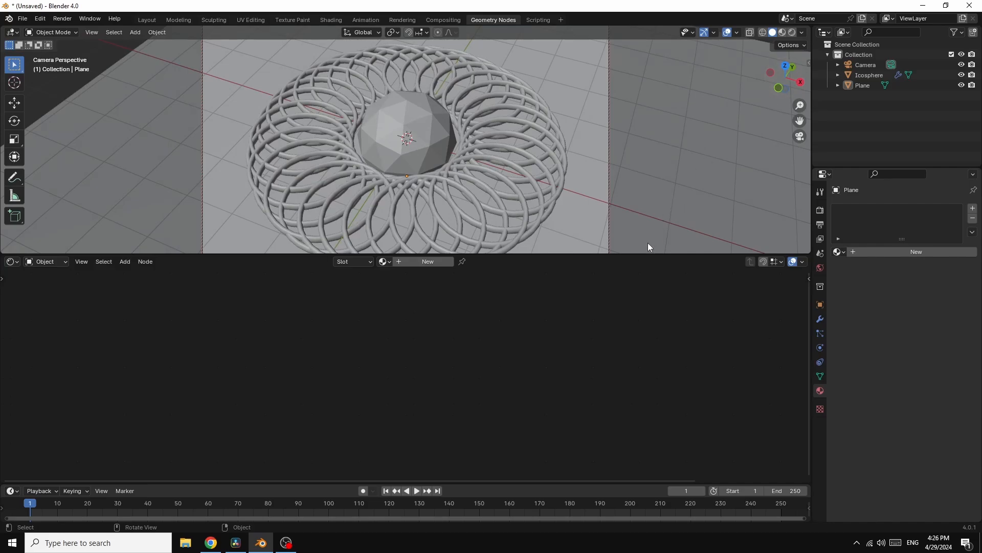
# - Enlarge the 3D viewport and reframe the camera so the whole ring formation fits the frame, including at frame 178
pyautogui.moveTo(644, 253); pyautogui.dragTo(639, 310)
pyautogui.moveTo(800, 121); pyautogui.dragTo(800, 98)
pyautogui.scroll(-1, 691, 162)
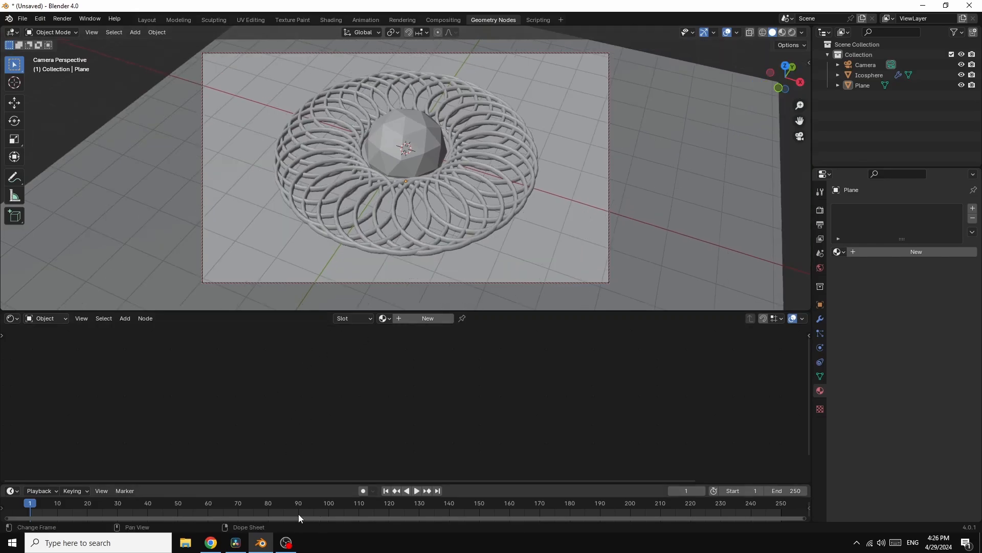
pyautogui.moveTo(30, 504); pyautogui.dragTo(563, 518)
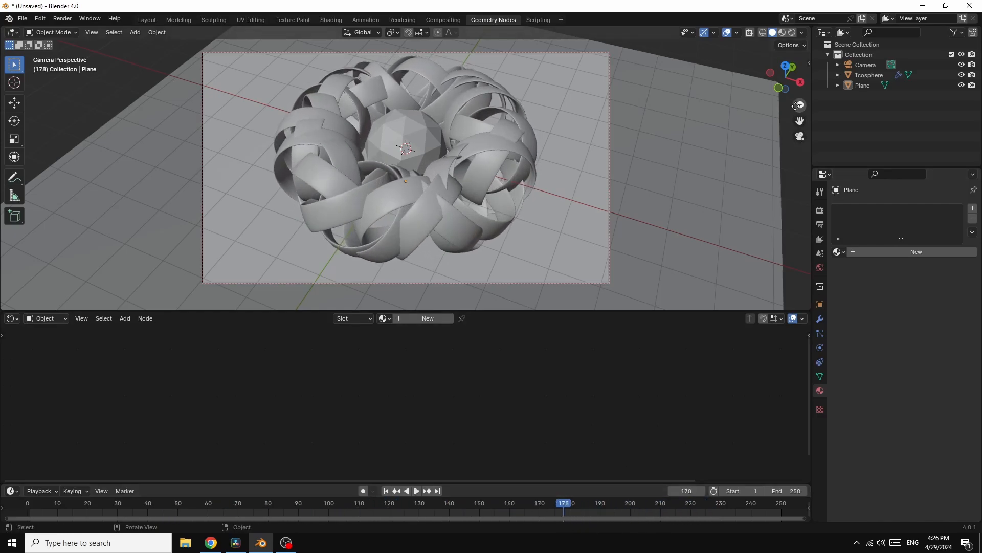
pyautogui.moveTo(800, 120)
pyautogui.mouseDown()
pyautogui.moveTo(804, 128)
pyautogui.moveTo(796, 123)
pyautogui.mouseUp()
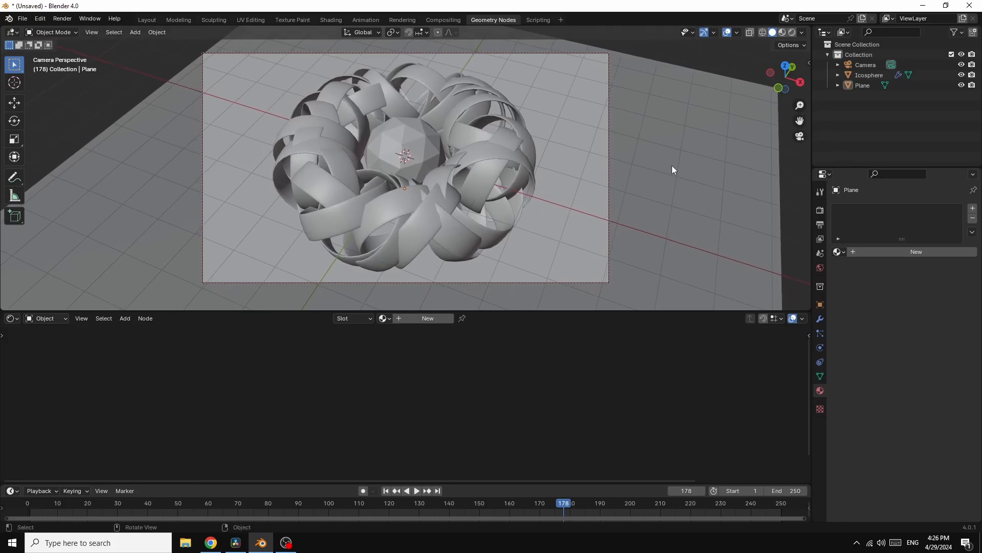
# - Scale the ground plane up by about 1.2 and move the animation to frame 118
pyautogui.click(668, 180)
pyautogui.press('s')
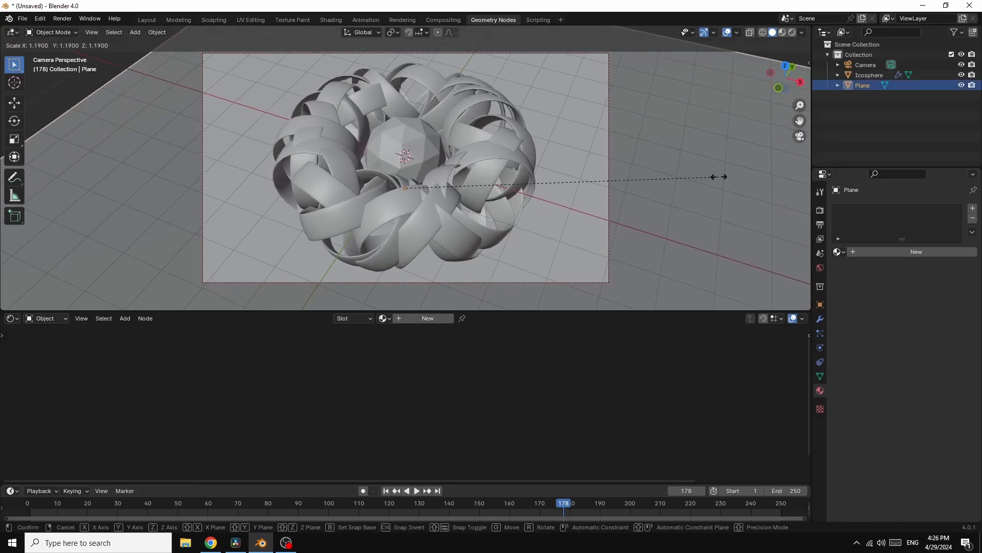
pyautogui.click(719, 179)
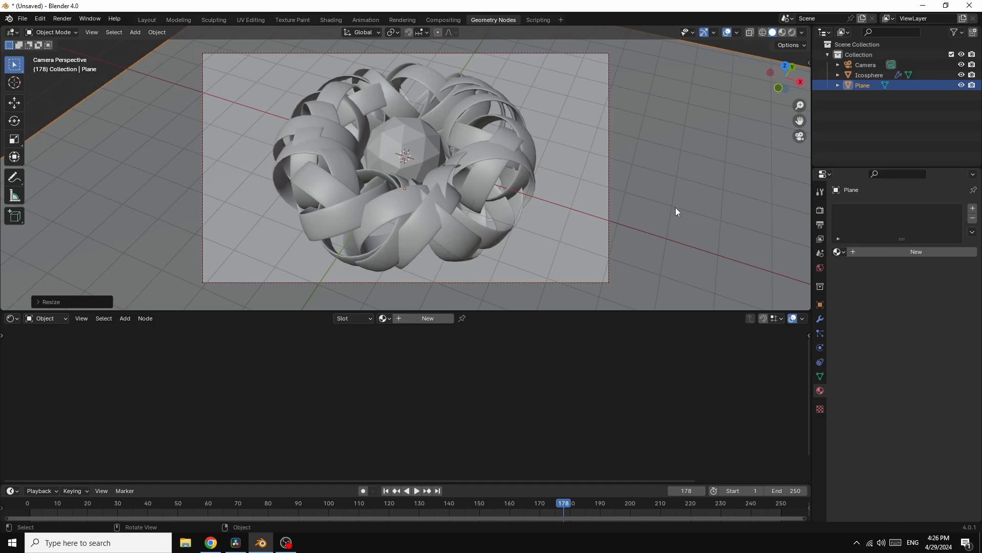
pyautogui.moveTo(566, 505); pyautogui.dragTo(385, 507)
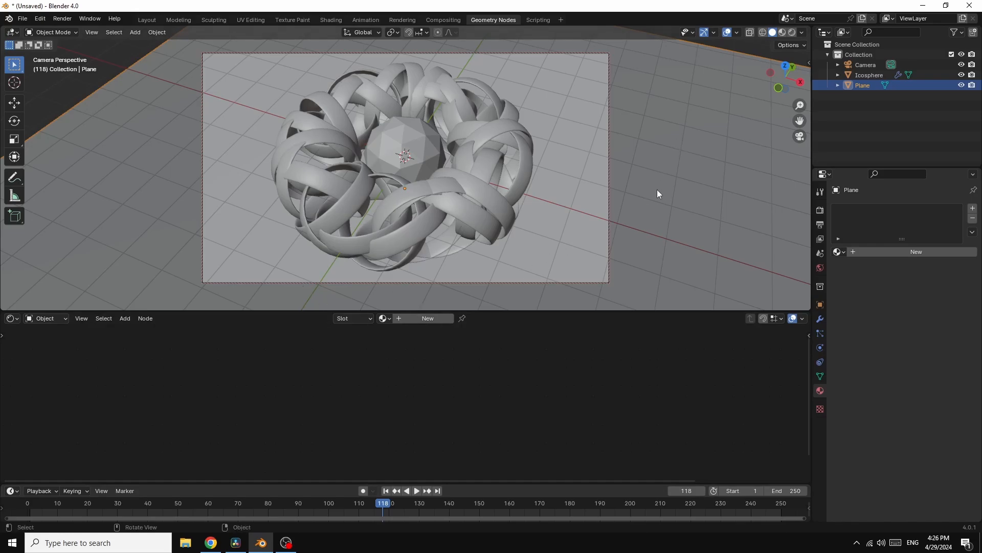
# - Switch to Material Preview and give the plane a new material with light orange base color, metallic 1 and roughness 0.2
pyautogui.click(783, 32)
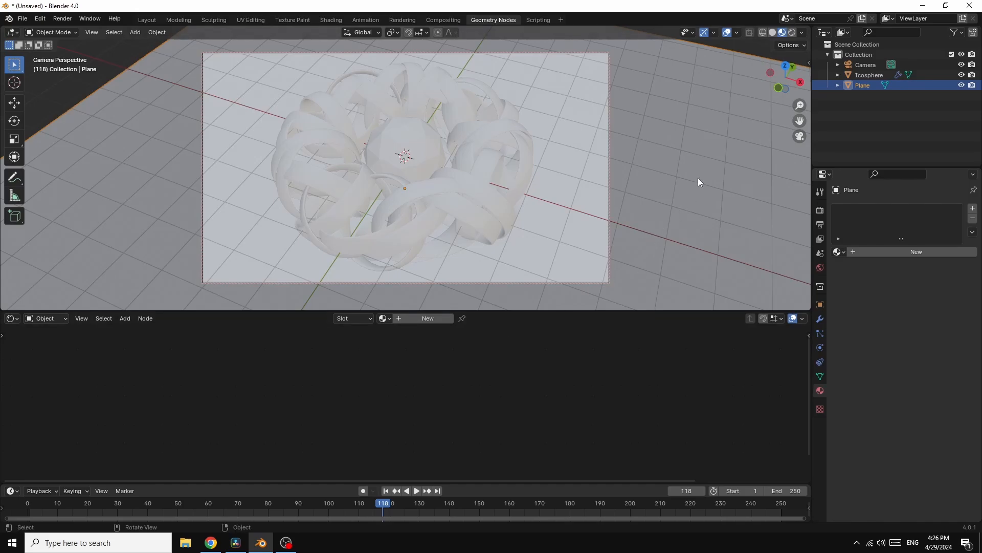
pyautogui.click(426, 319)
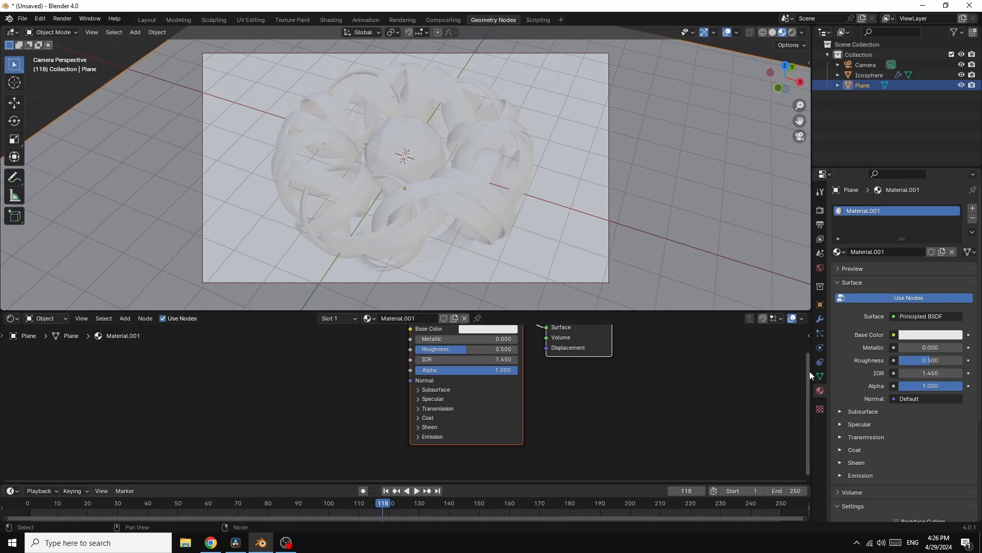
pyautogui.moveTo(807, 375); pyautogui.dragTo(802, 339)
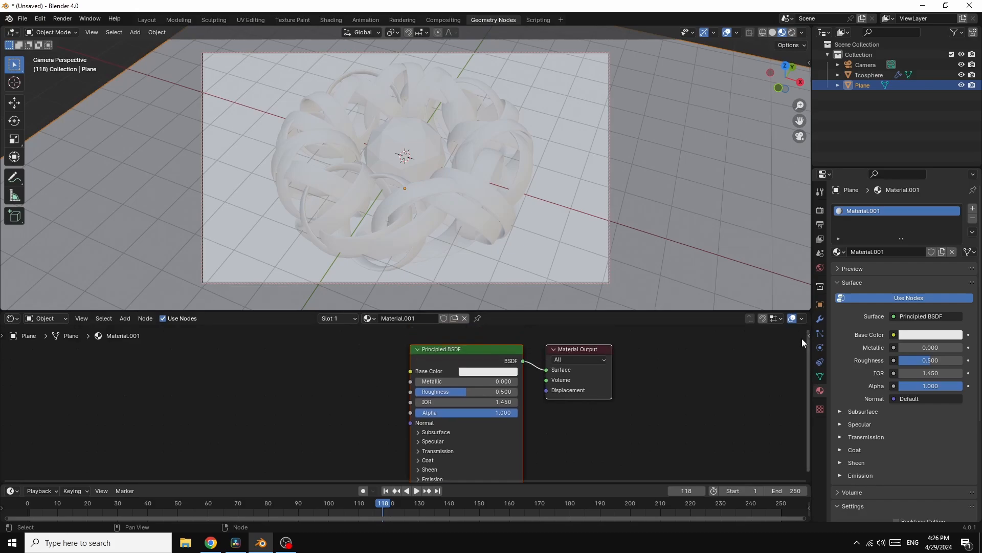
pyautogui.click(479, 375)
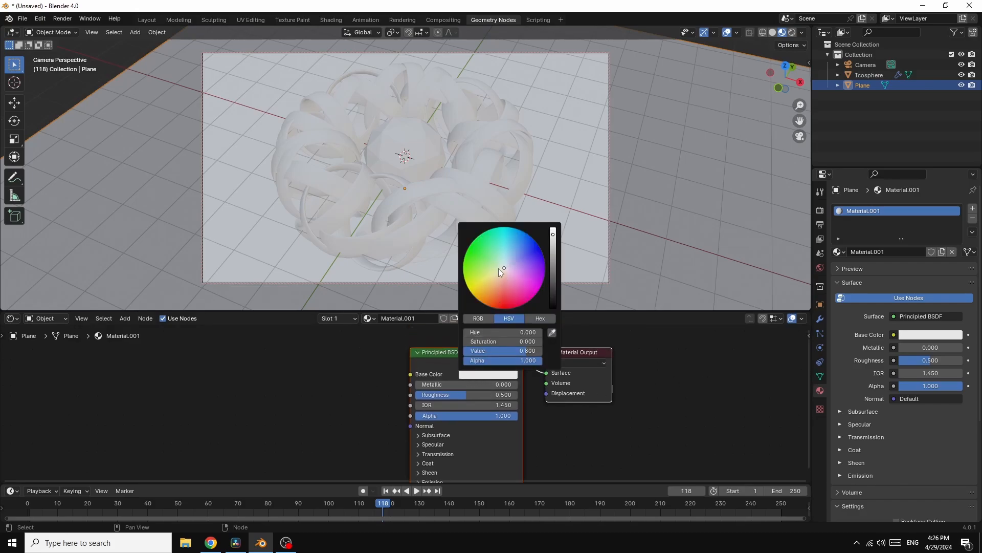
pyautogui.moveTo(502, 269); pyautogui.dragTo(496, 284)
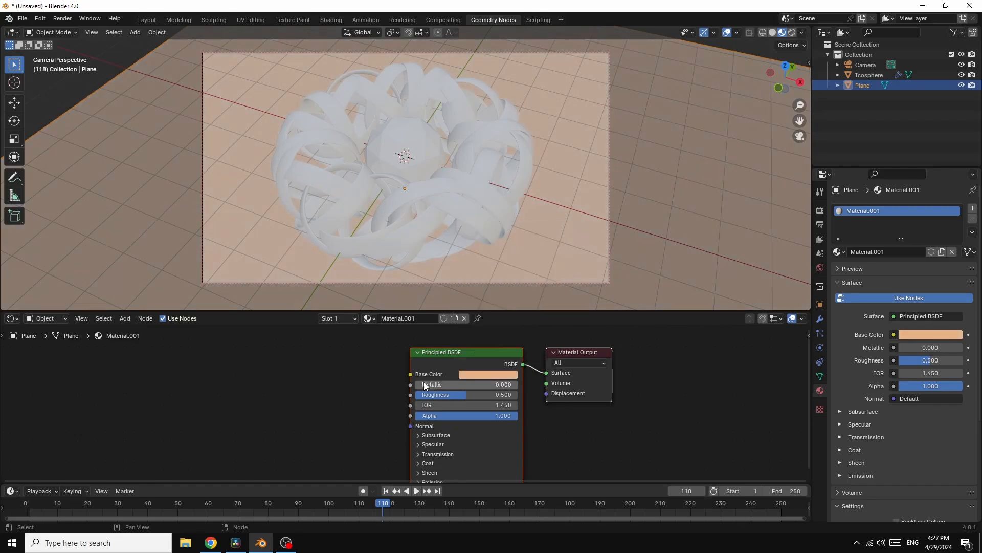
pyautogui.moveTo(420, 384); pyautogui.dragTo(517, 384)
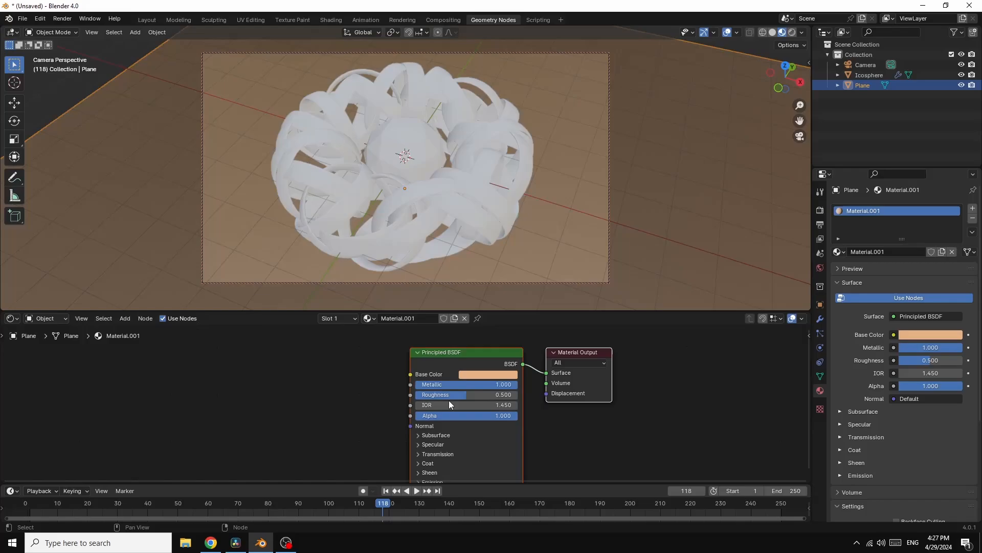
pyautogui.moveTo(449, 396)
pyautogui.mouseDown()
pyautogui.moveTo(462, 396)
pyautogui.moveTo(435, 394)
pyautogui.moveTo(449, 394)
pyautogui.mouseUp()
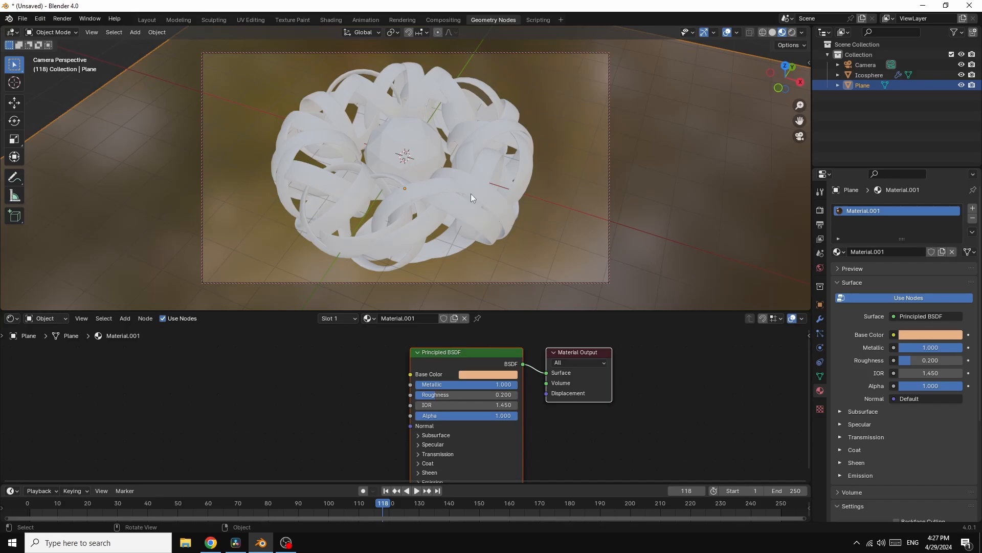
# - Set the icosphere's circles material to metallic 1 and roughness 0.1
pyautogui.click(870, 75)
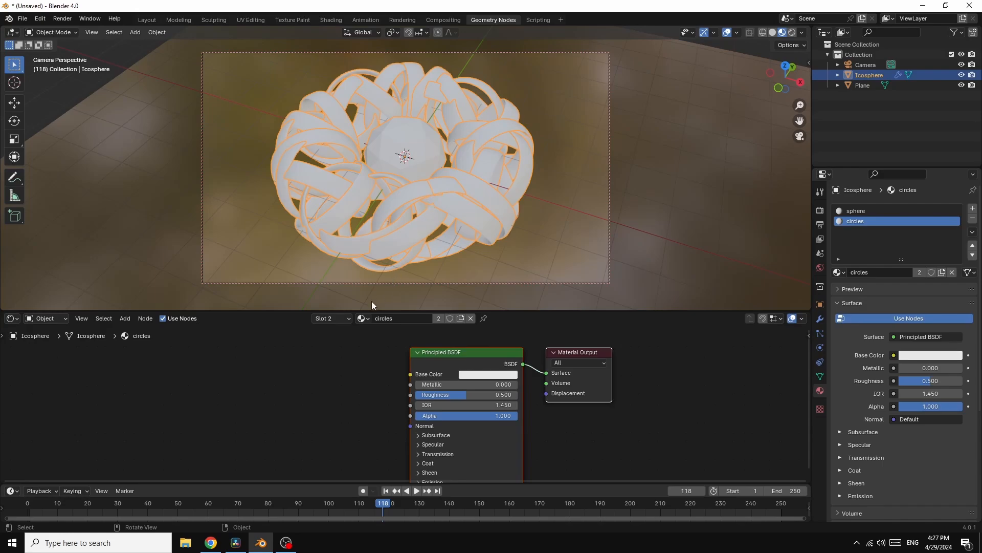
pyautogui.click(430, 385)
pyautogui.write('1')
pyautogui.press('Return')
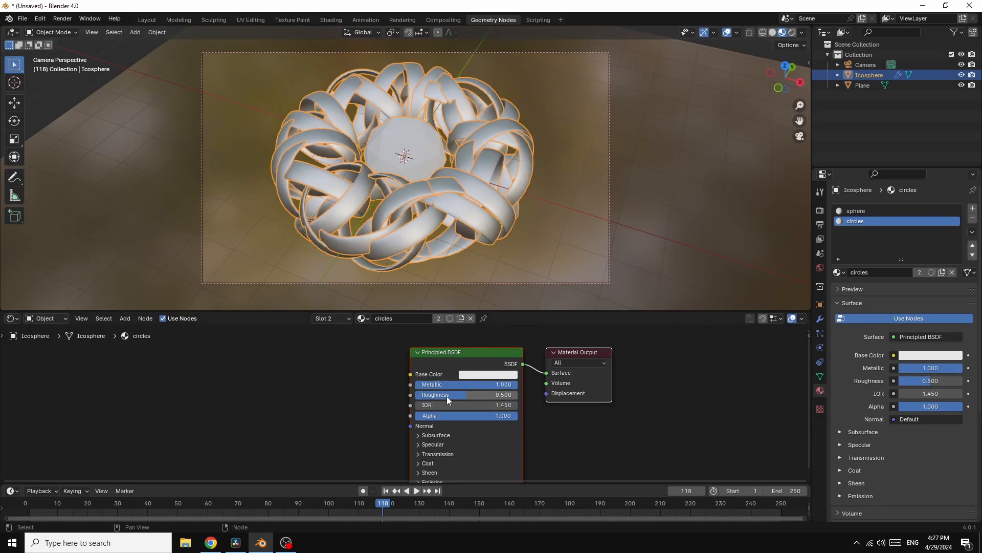
pyautogui.moveTo(462, 395); pyautogui.dragTo(425, 395)
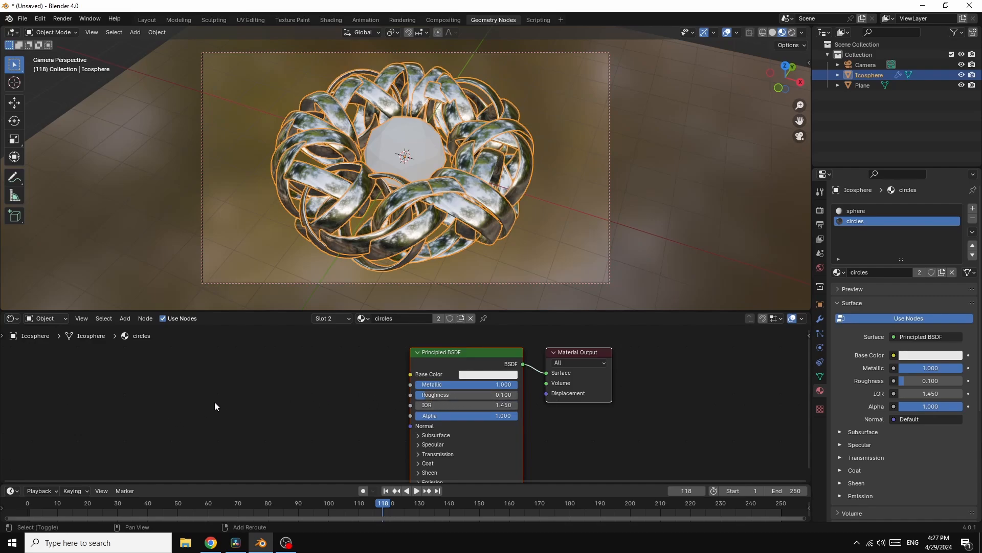
# - Add an Object Info node to the circles material, well before the Principled BSDF
pyautogui.hotkey('shift', 'a')
pyautogui.click(187, 402)
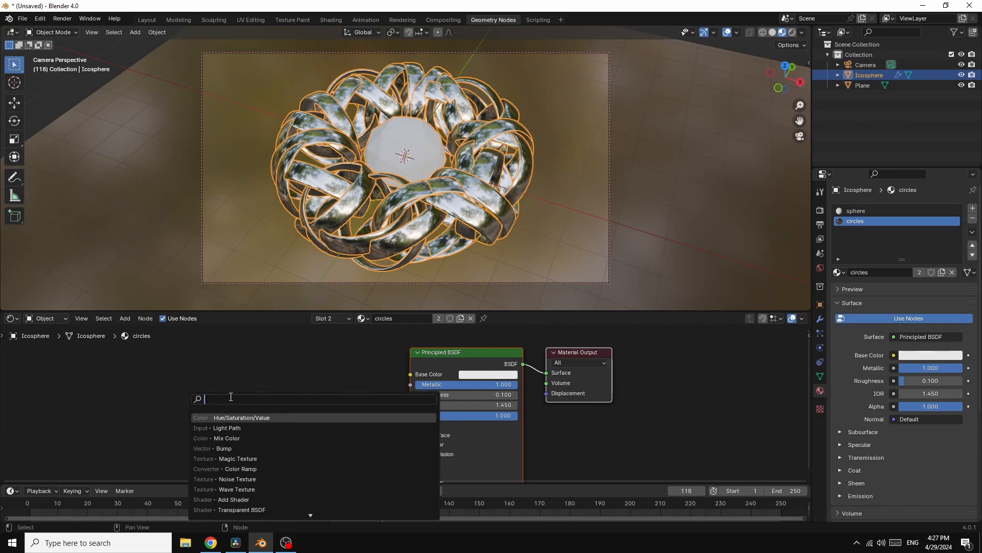
pyautogui.write('ob')
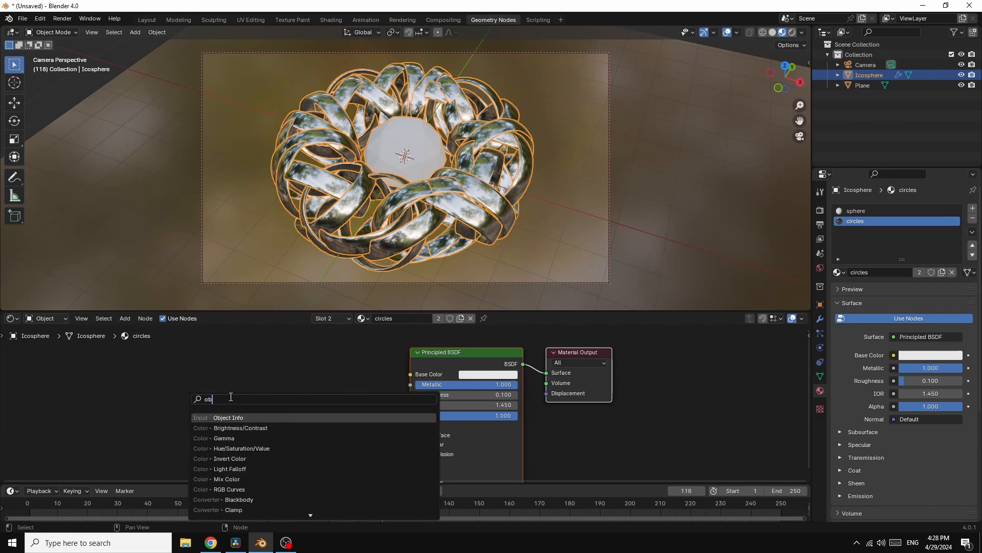
pyautogui.write('ject')
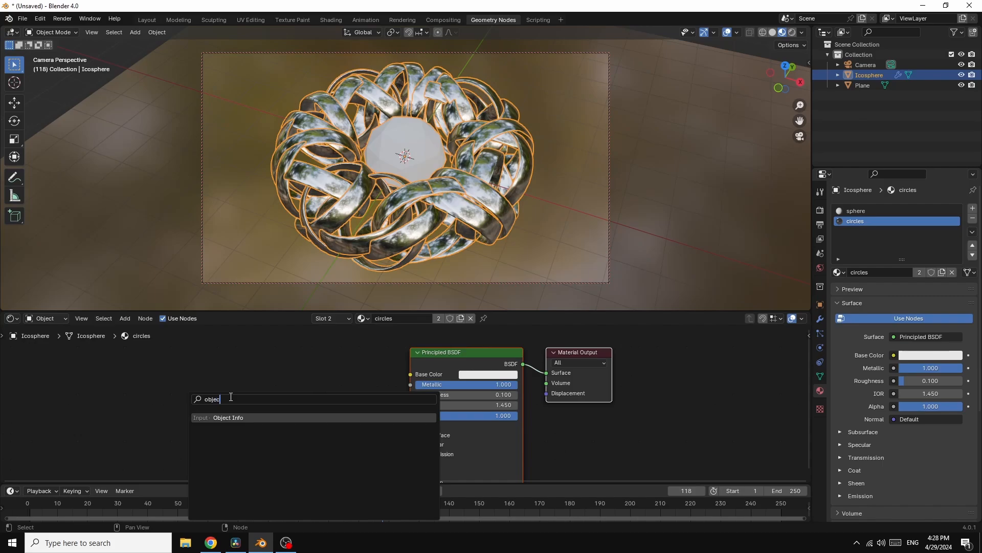
pyautogui.click(233, 417)
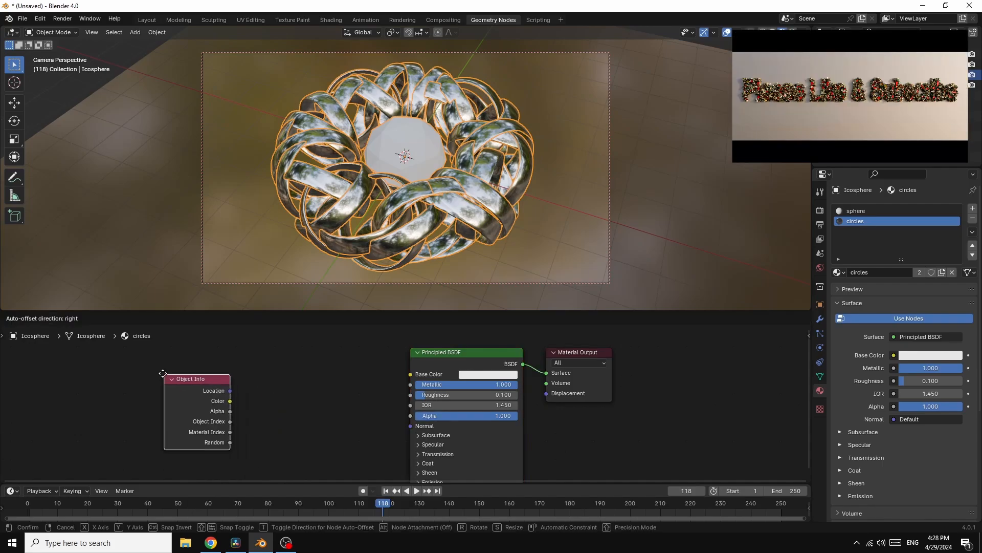
pyautogui.click(165, 373)
# - Add a Hue/Saturation/Value node after Object Info and connect its Color output to the Principled BSDF's Base Color
pyautogui.hotkey('shift', 'a')
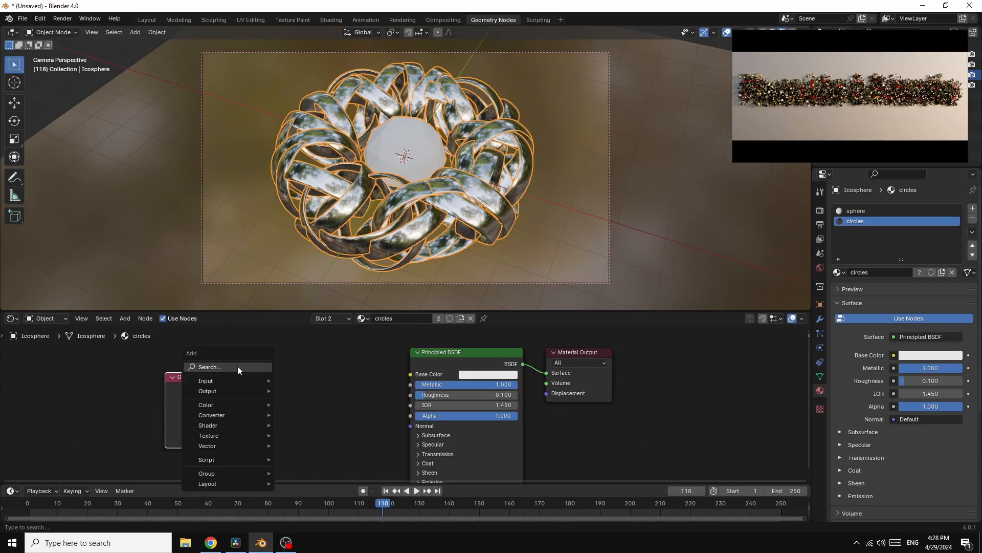
pyautogui.click(238, 367)
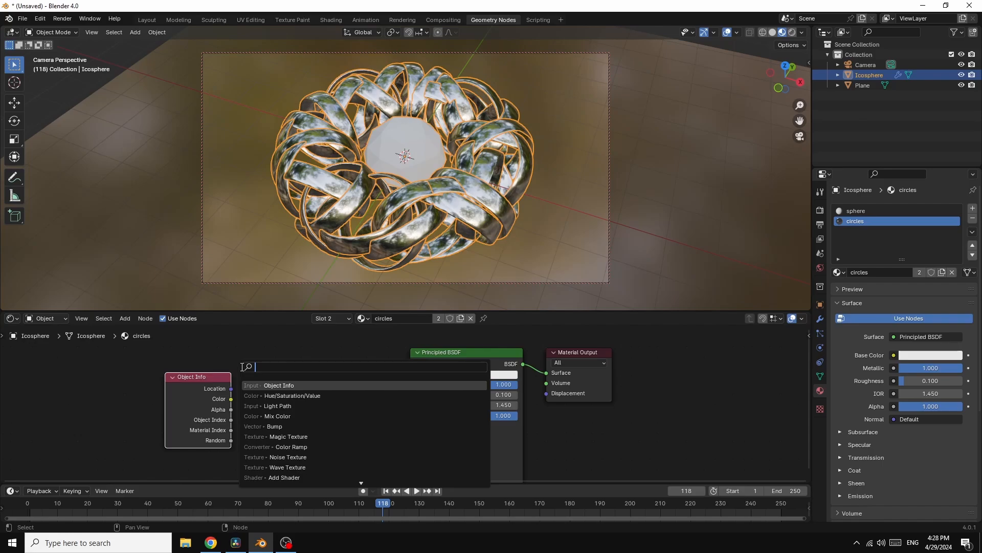
pyautogui.write('hu')
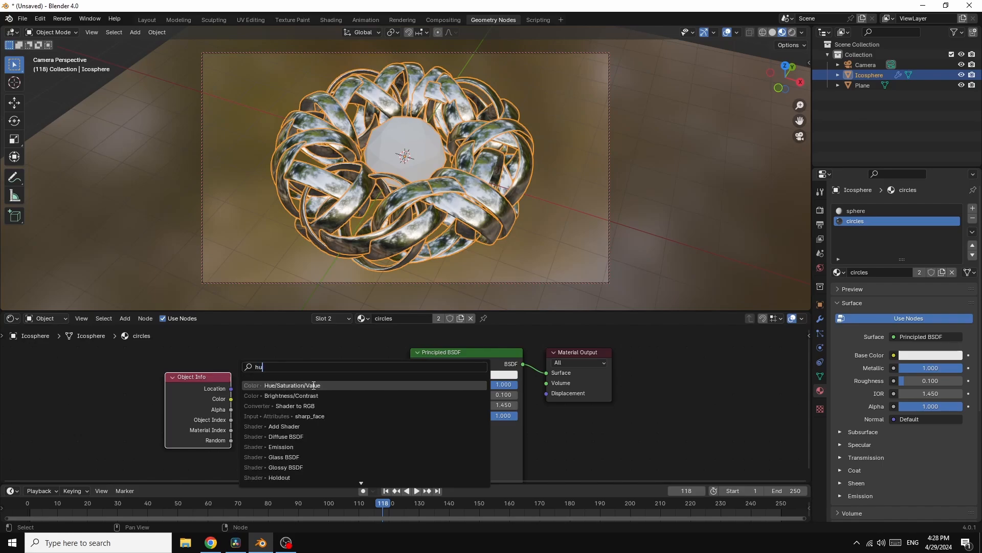
pyautogui.click(314, 385)
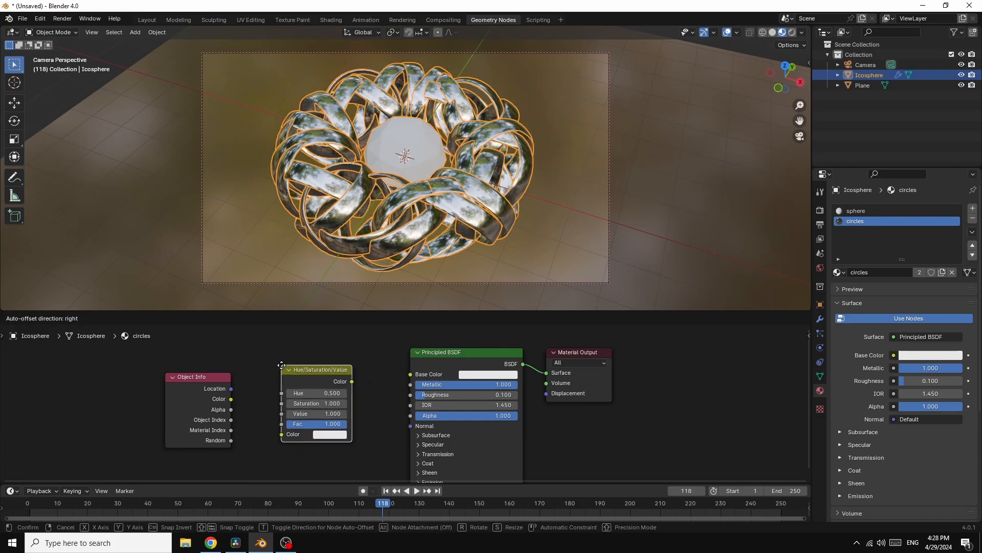
pyautogui.click(282, 365)
pyautogui.moveTo(352, 381); pyautogui.dragTo(356, 380)
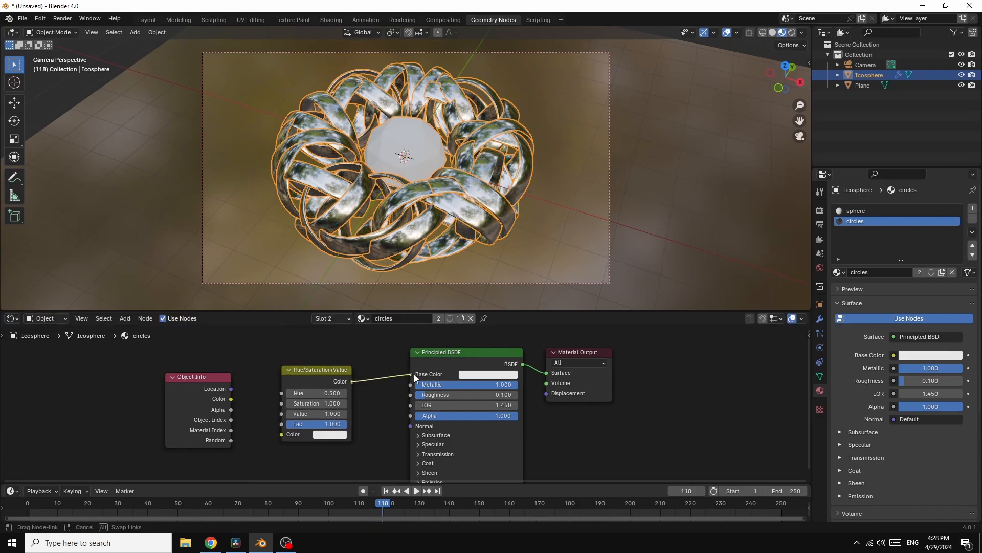
pyautogui.moveTo(414, 373); pyautogui.dragTo(413, 375)
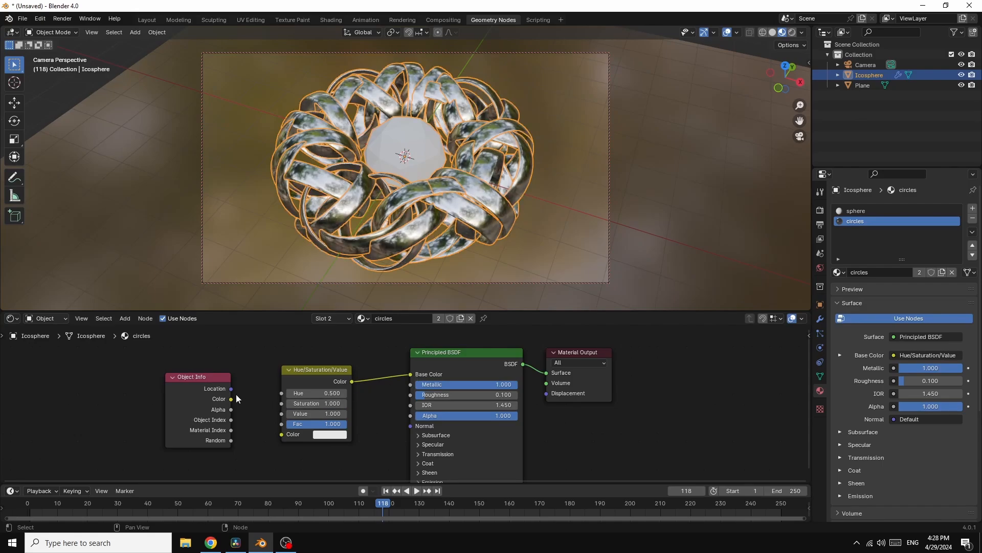
# - Connect Object Info's Random output to Hue and set the Hue/Saturation/Value color to light cyan: hue 0.528, saturation 0.545, value 1
pyautogui.moveTo(232, 440); pyautogui.dragTo(280, 393)
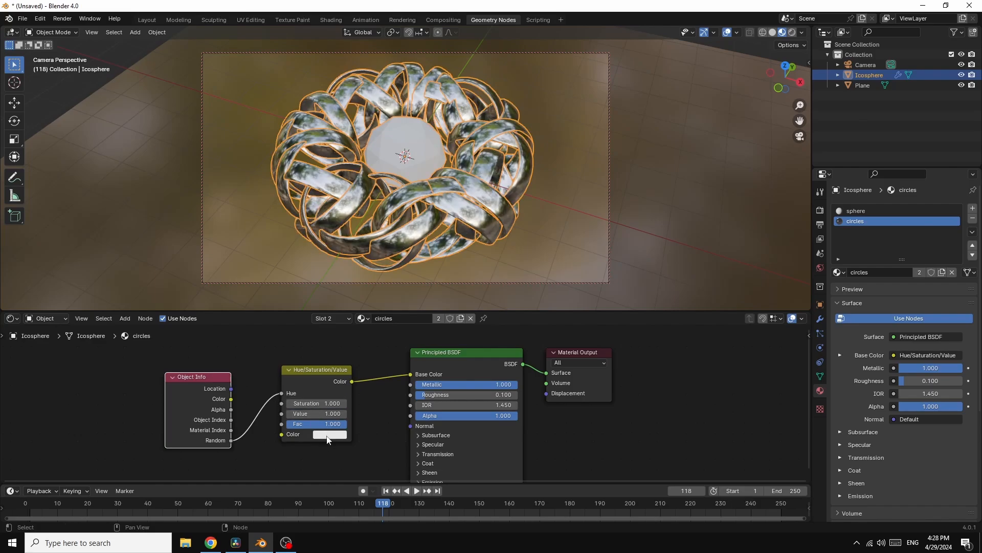
pyautogui.click(329, 436)
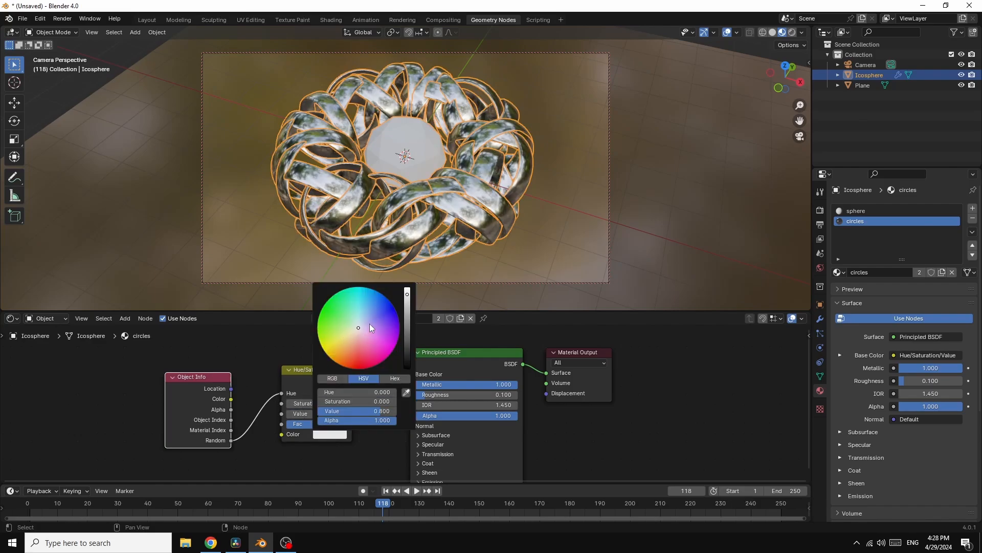
pyautogui.moveTo(361, 325); pyautogui.dragTo(361, 320)
pyautogui.click(407, 289)
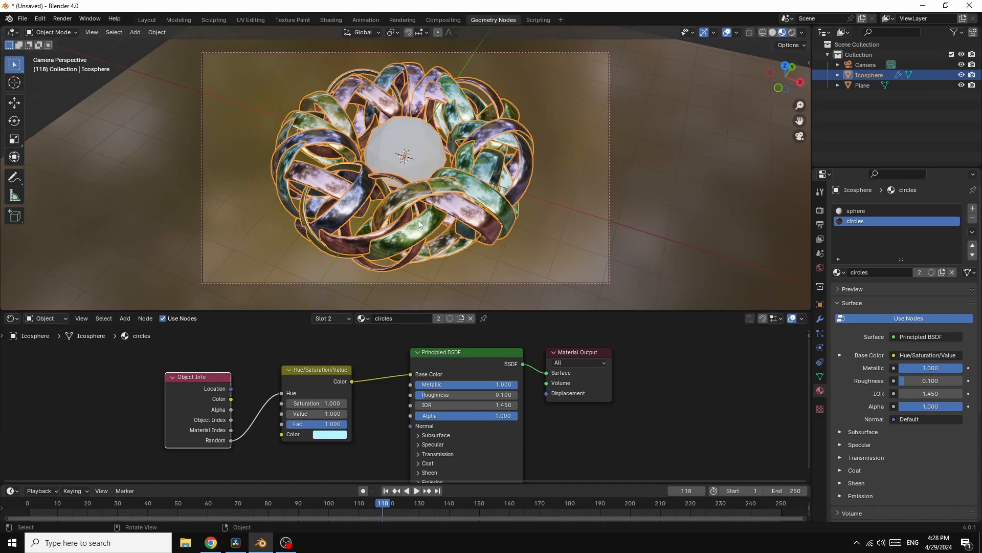
# - Shift the Hue/Saturation/Value color in the icosphere's circles material slightly toward a paler blue
pyautogui.click(650, 137)
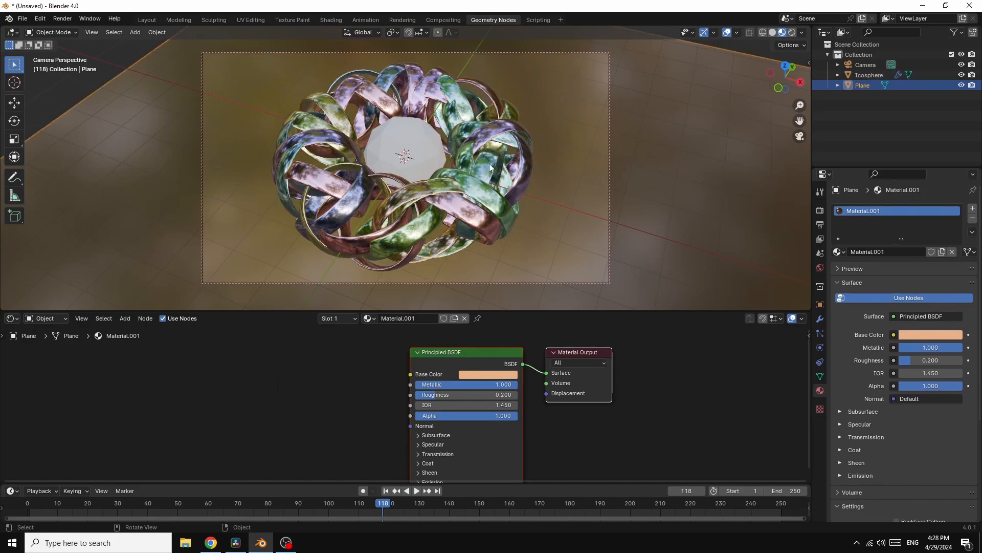
pyautogui.click(416, 191)
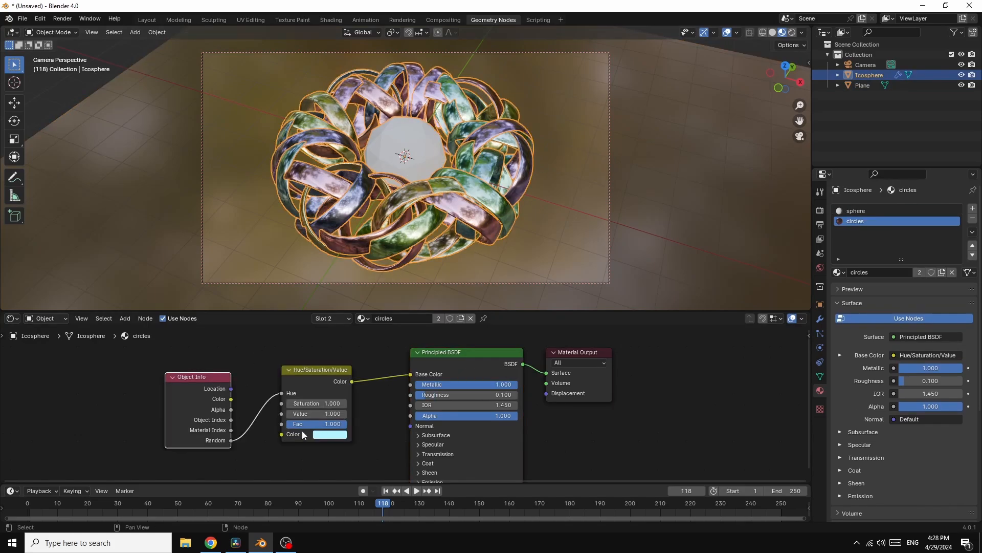
pyautogui.click(330, 435)
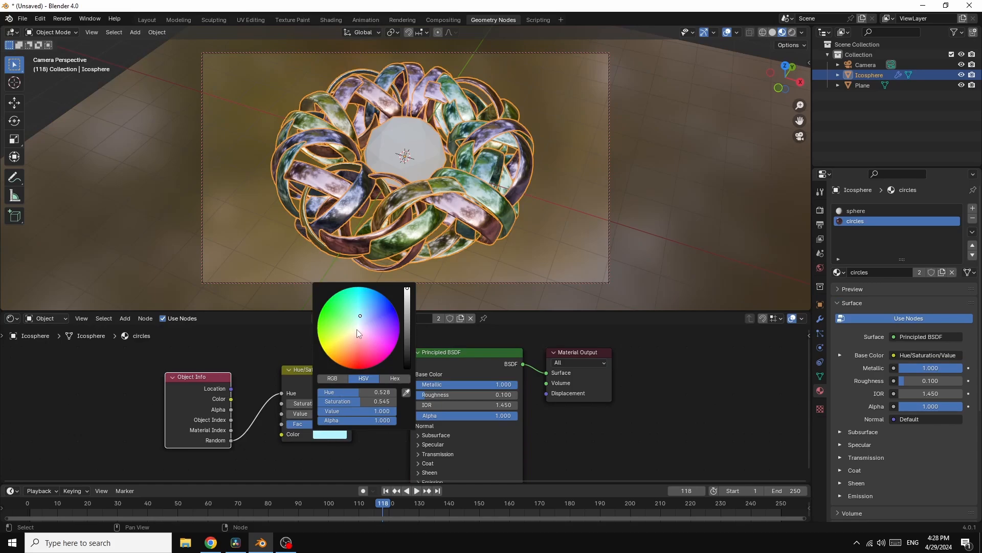
pyautogui.moveTo(360, 320)
pyautogui.mouseDown()
pyautogui.moveTo(388, 298)
pyautogui.moveTo(399, 335)
pyautogui.moveTo(383, 361)
pyautogui.moveTo(361, 368)
pyautogui.moveTo(331, 359)
pyautogui.moveTo(320, 341)
pyautogui.moveTo(338, 292)
pyautogui.moveTo(367, 287)
pyautogui.moveTo(364, 316)
pyautogui.mouseUp()
pyautogui.click(417, 174)
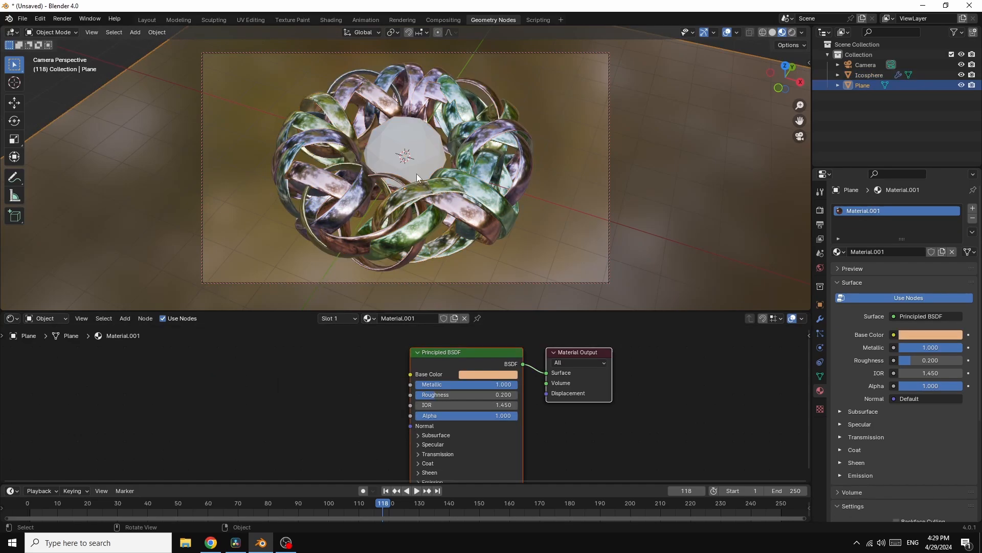
# - Assign the sphere material to the icosphere's second slot and set its metallic to 1 and roughness to 0.1
pyautogui.click(404, 150)
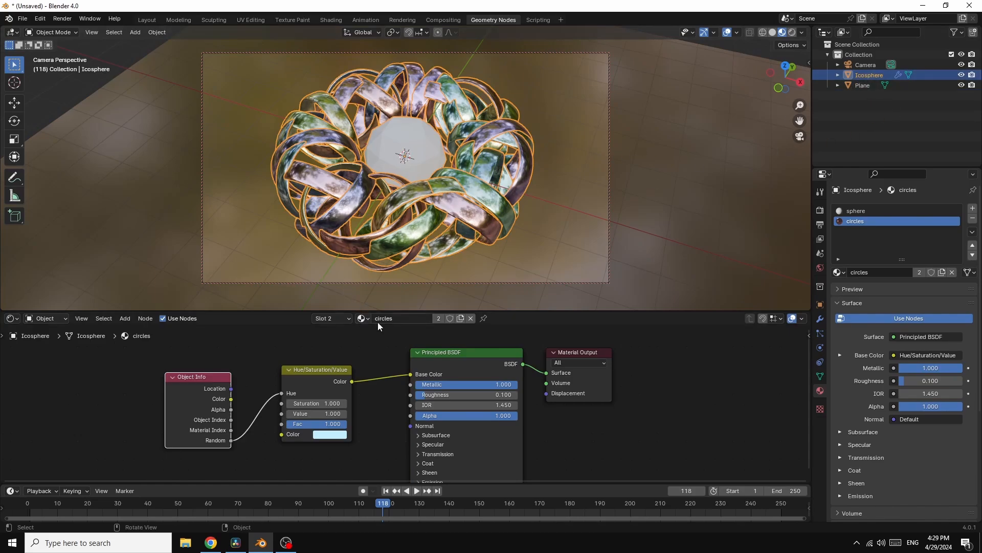
pyautogui.click(364, 319)
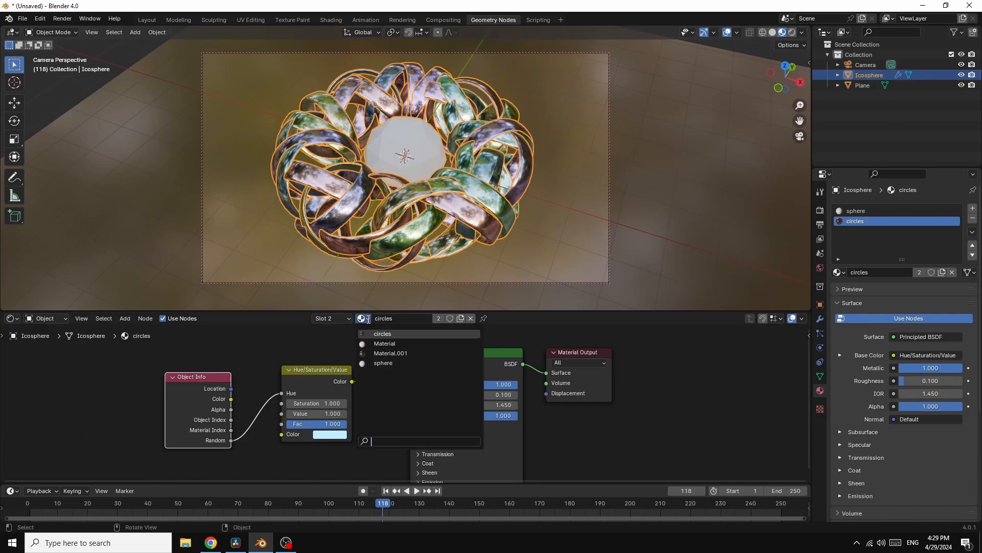
pyautogui.click(384, 363)
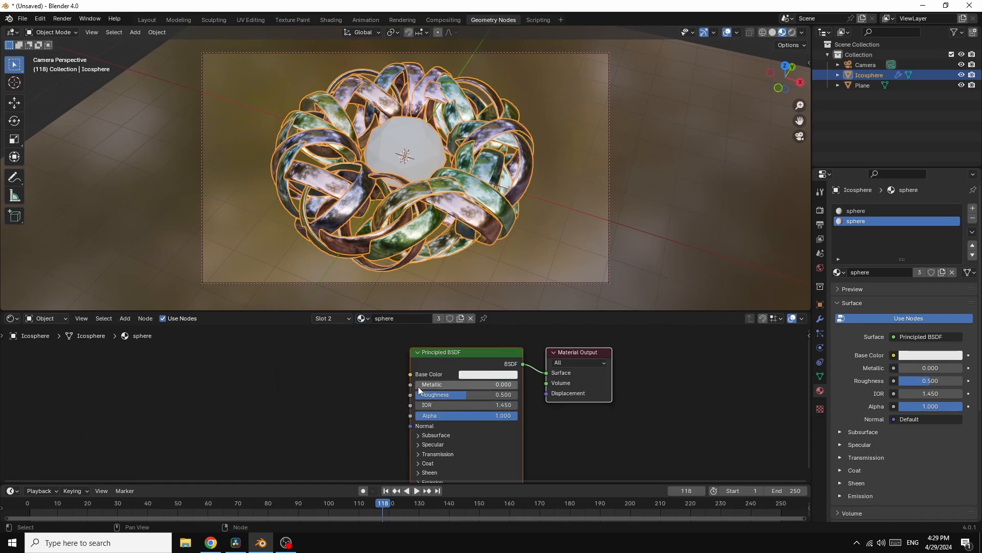
pyautogui.moveTo(462, 396); pyautogui.dragTo(425, 396)
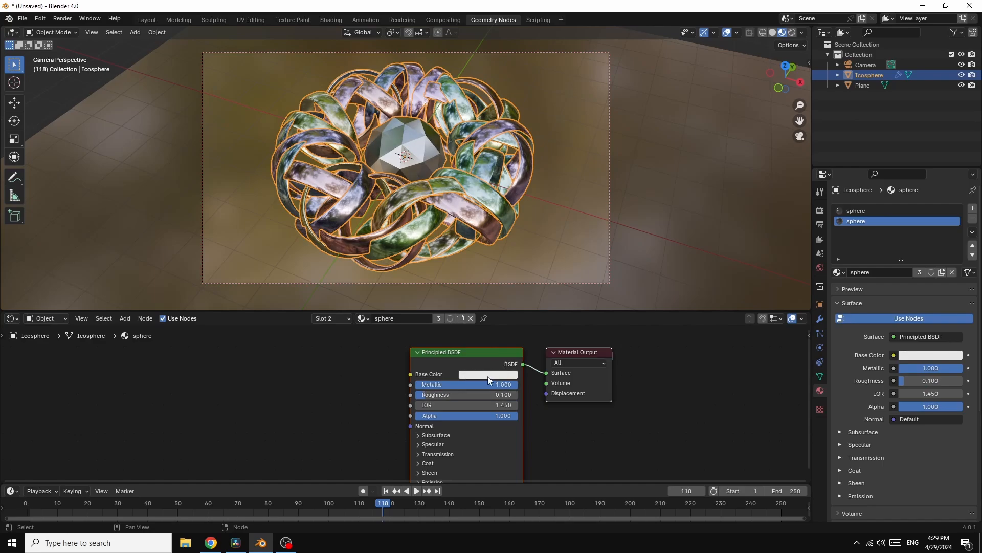
# - Set the sphere material's base color to red, with saturation 1 and value 0.801, and its roughness to 0.077
pyautogui.click(487, 375)
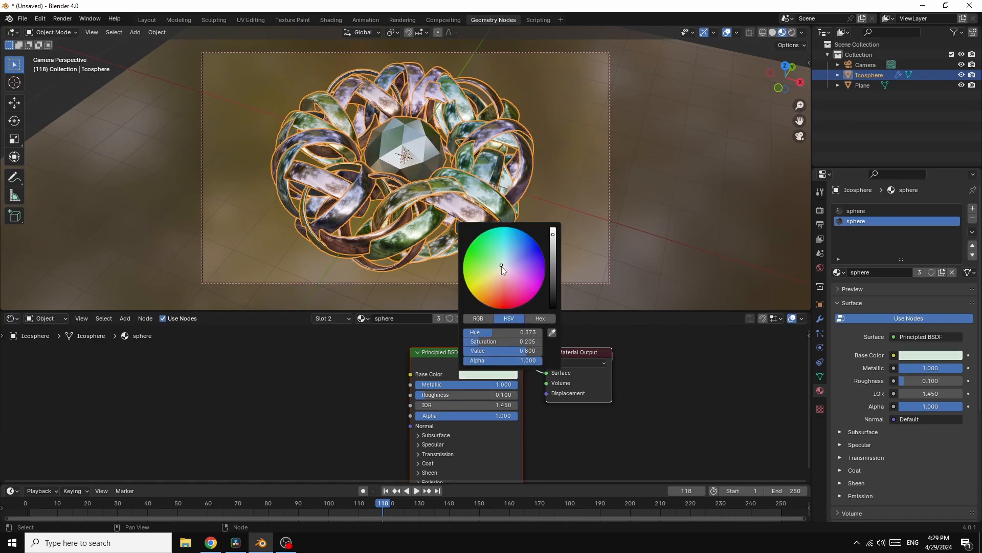
pyautogui.moveTo(502, 266); pyautogui.dragTo(503, 310)
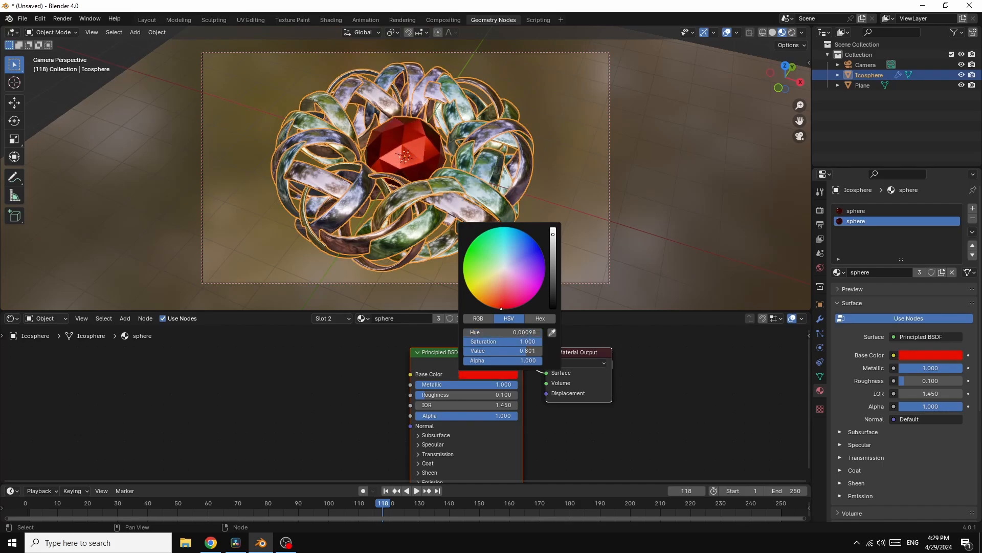
pyautogui.moveTo(425, 395); pyautogui.dragTo(423, 394)
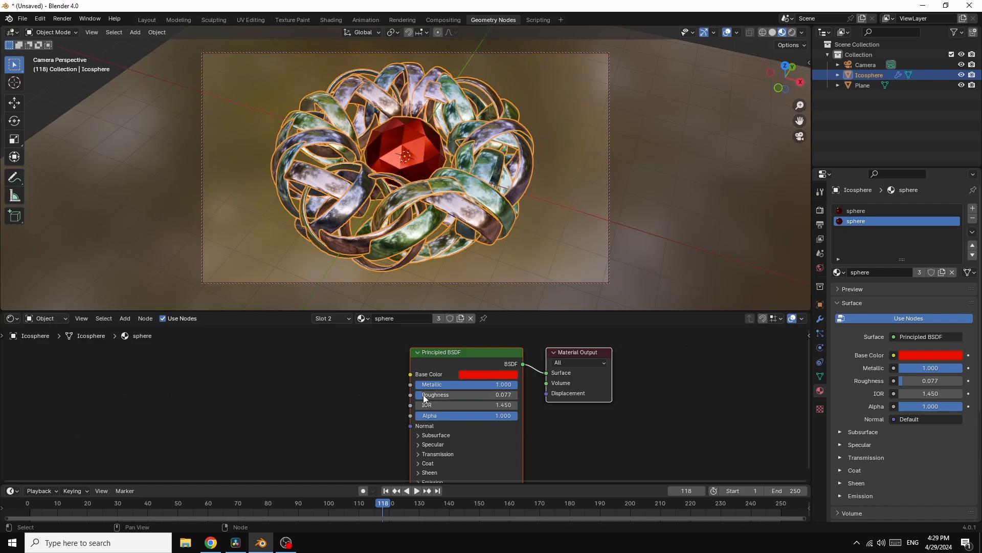
pyautogui.click(464, 350)
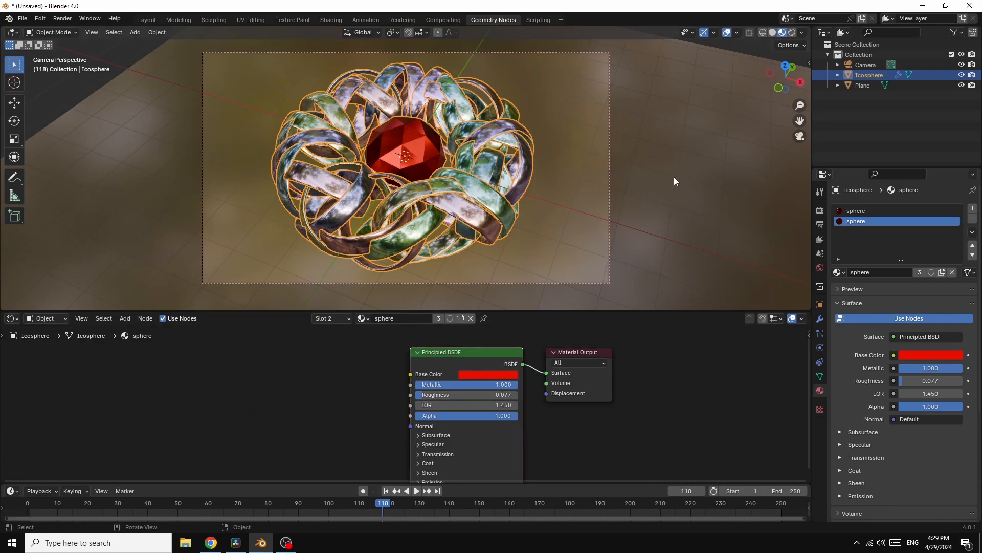
# - Use an Environment Texture for the world color and load royal_esplanade_4k.exr from the HDRI folder
pyautogui.click(821, 268)
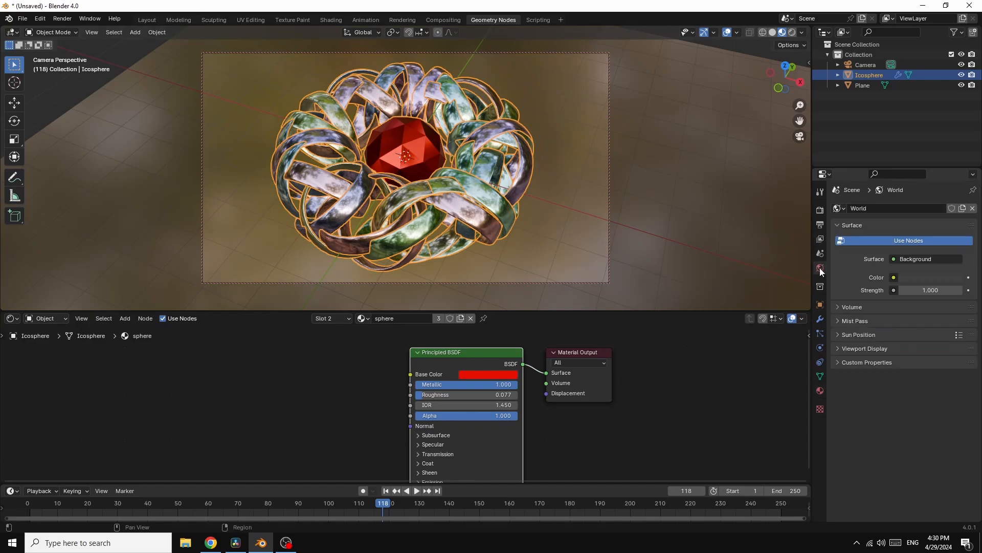
pyautogui.click(894, 278)
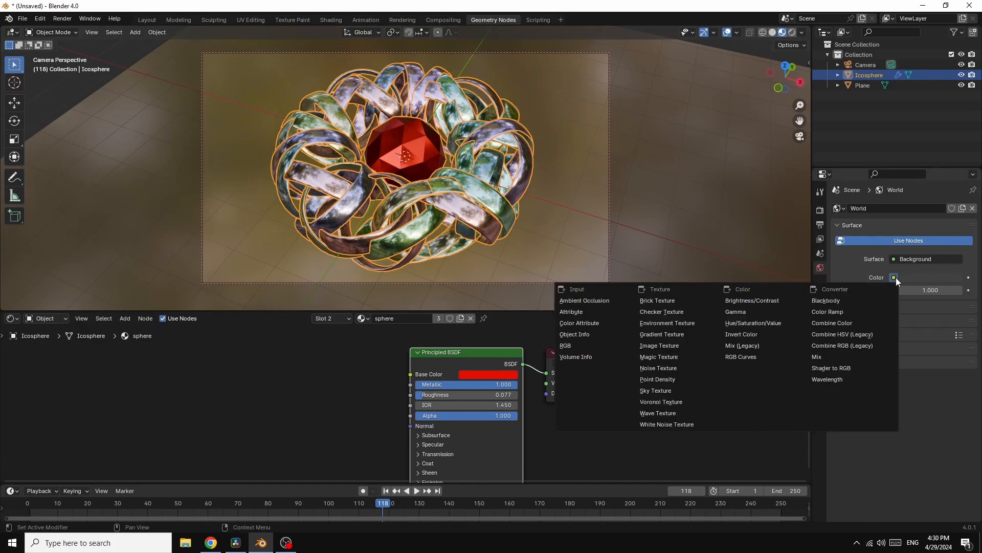
pyautogui.click(653, 326)
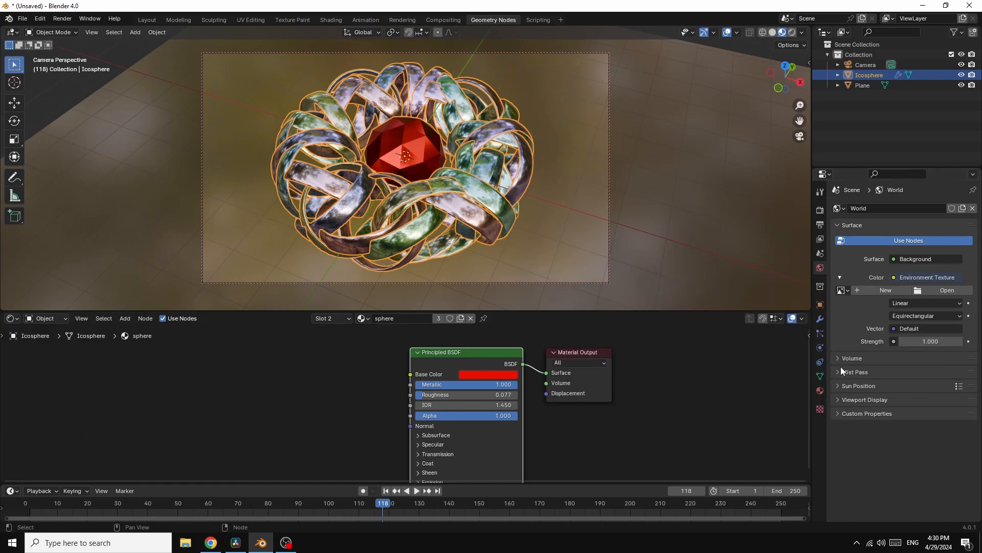
pyautogui.click(948, 290)
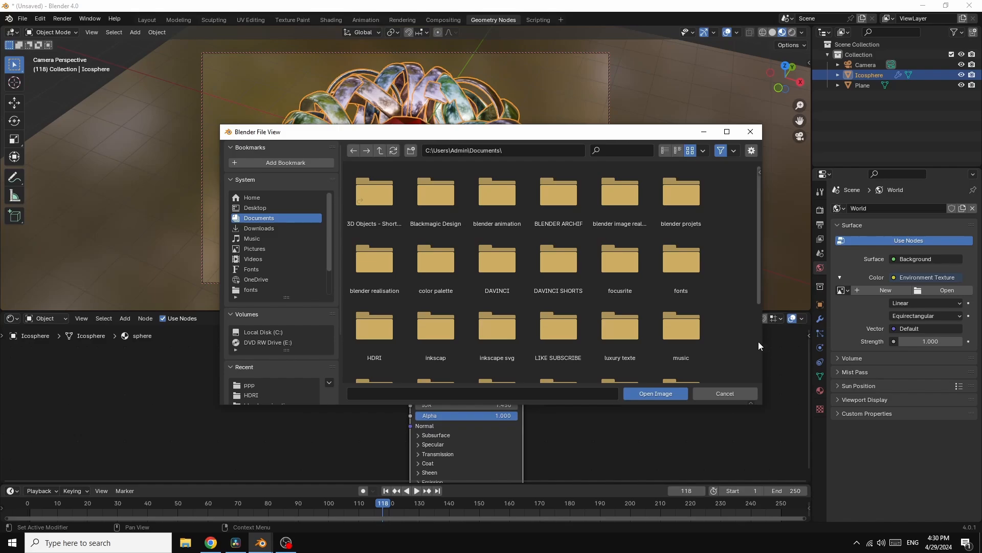
pyautogui.doubleClick(376, 327)
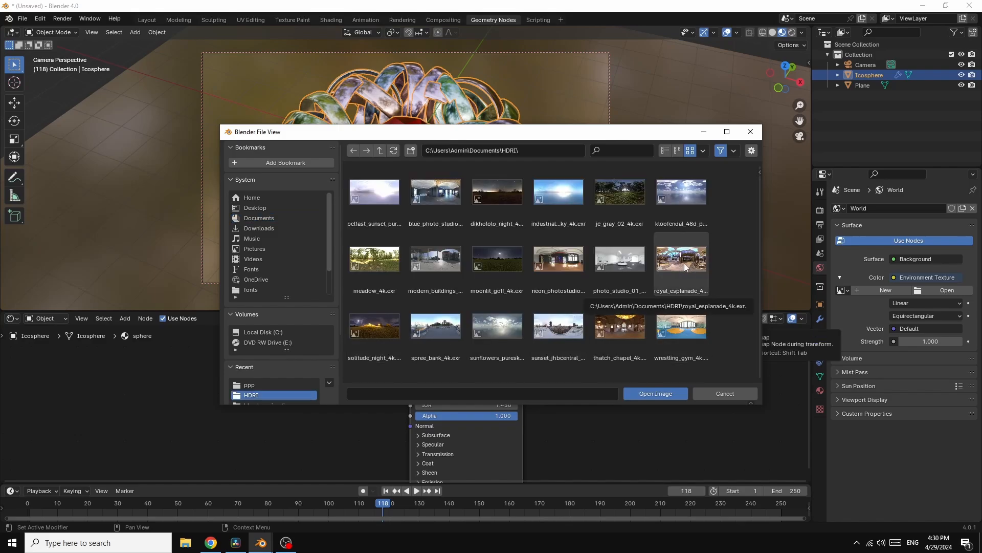
pyautogui.doubleClick(671, 272)
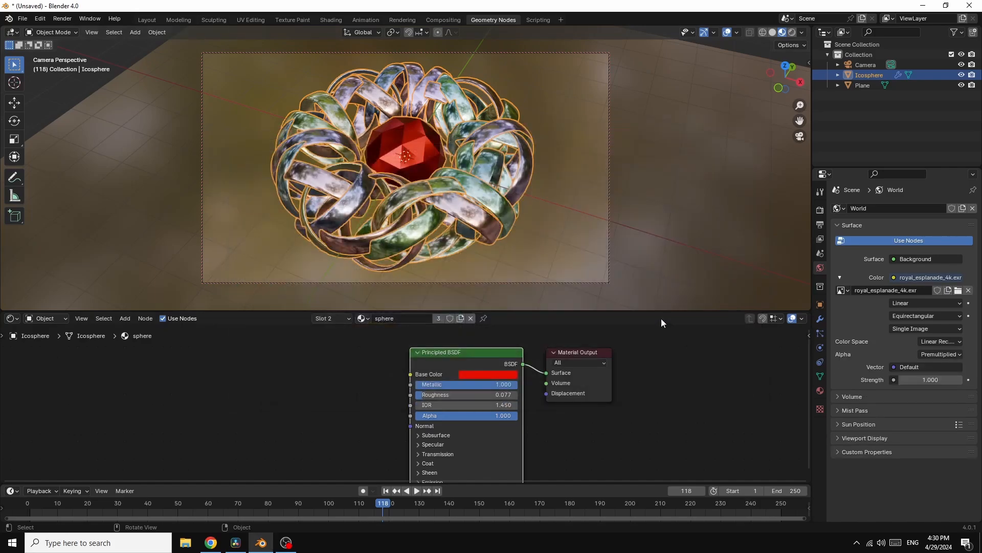
# - Set the render engine to Cycles with GPU Compute as the device
pyautogui.click(820, 211)
pyautogui.click(916, 208)
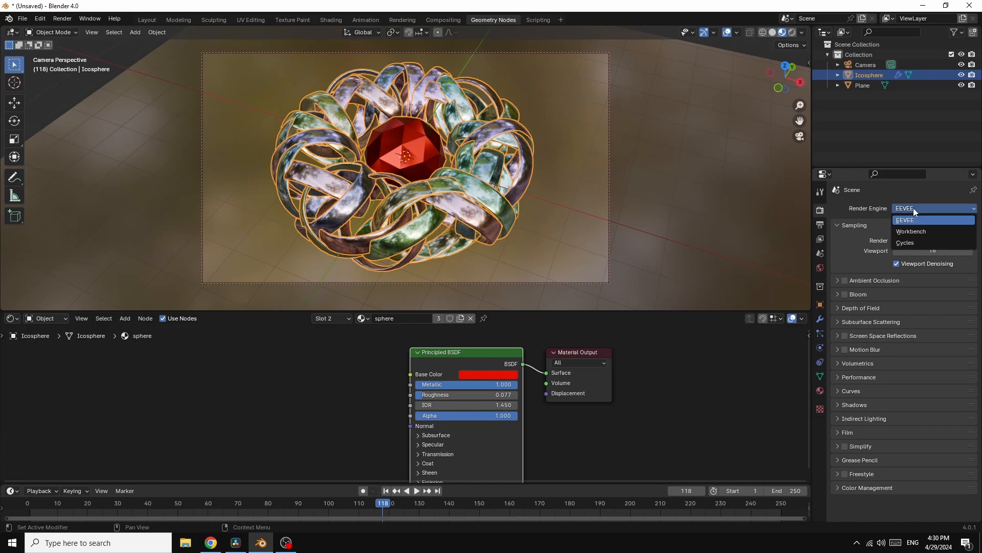
pyautogui.click(903, 242)
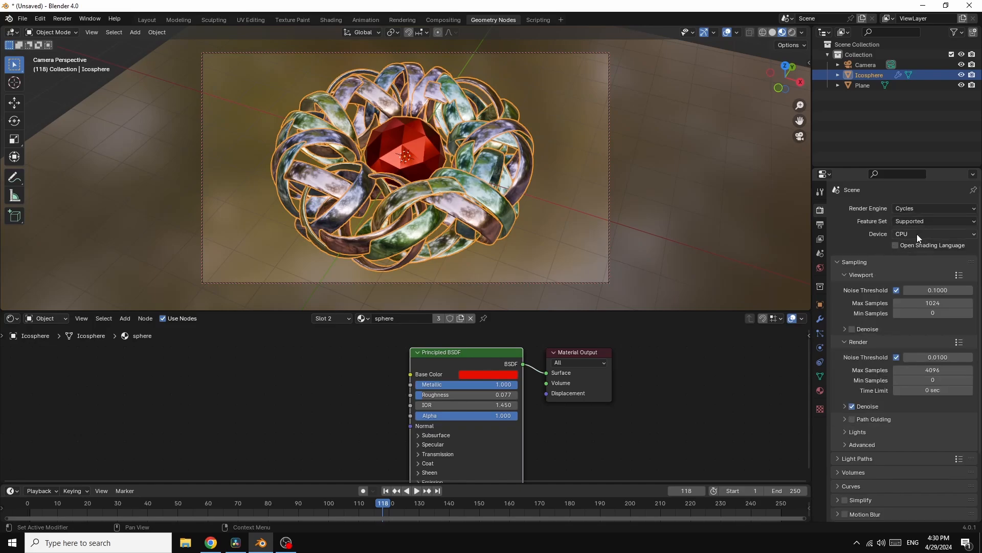
pyautogui.click(917, 234)
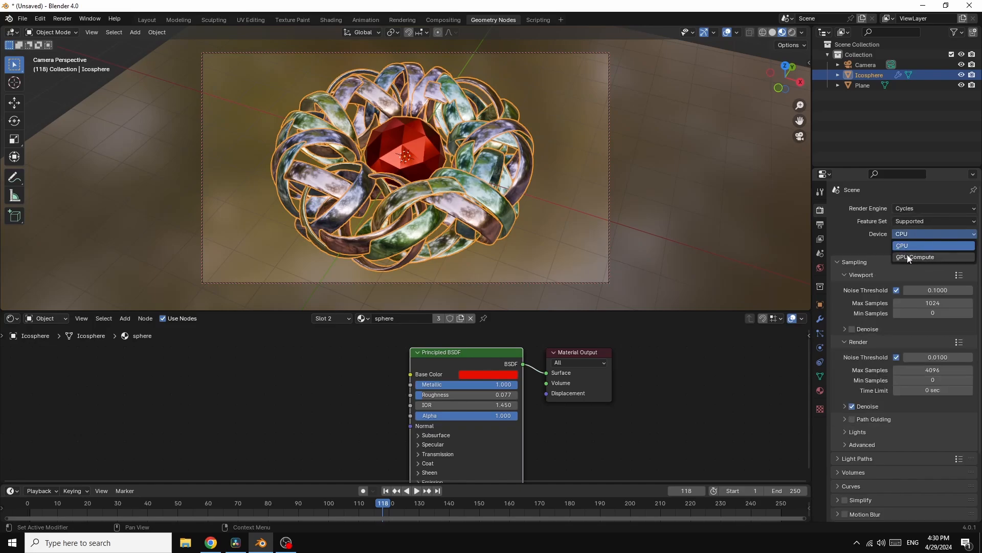
pyautogui.click(909, 257)
# - Set the max samples to 32 for the viewport and 100 for the render, and enable viewport denoising
pyautogui.click(934, 292)
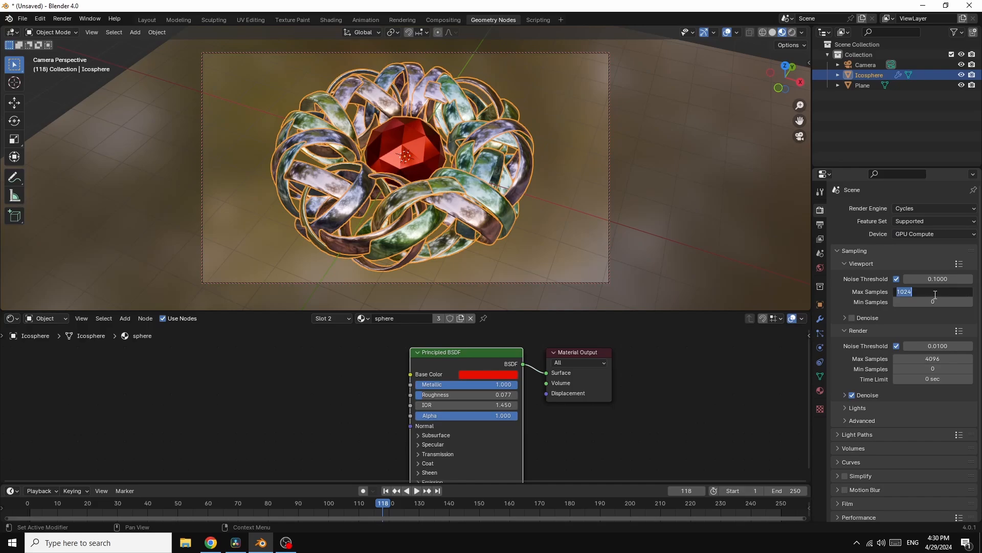
pyautogui.write('32')
pyautogui.press('Return')
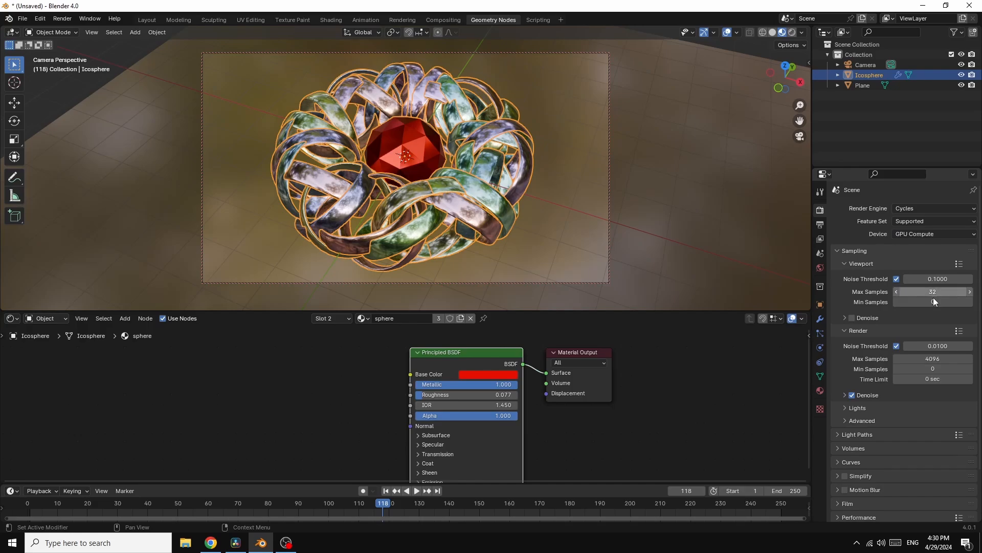
pyautogui.click(937, 359)
pyautogui.write('100')
pyautogui.press('Return')
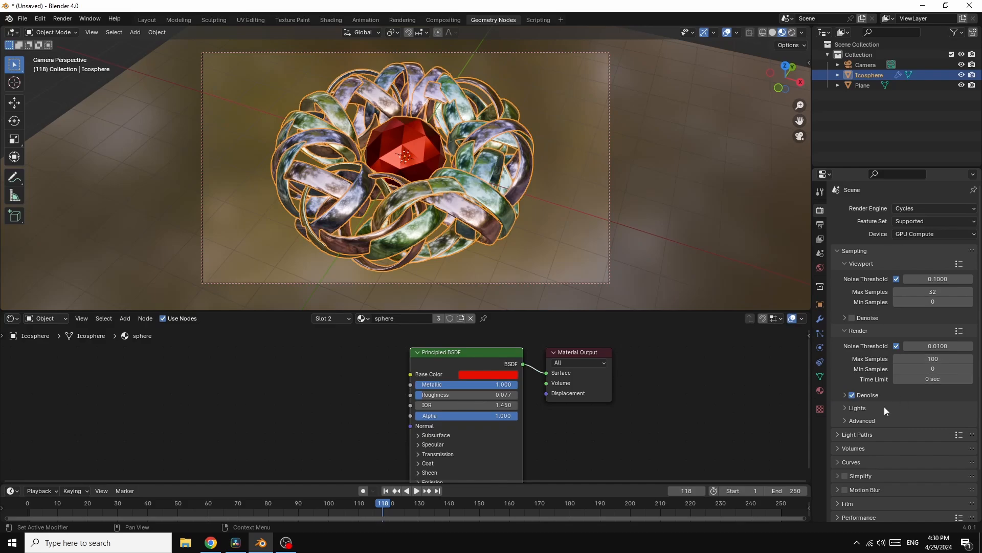
pyautogui.click(852, 317)
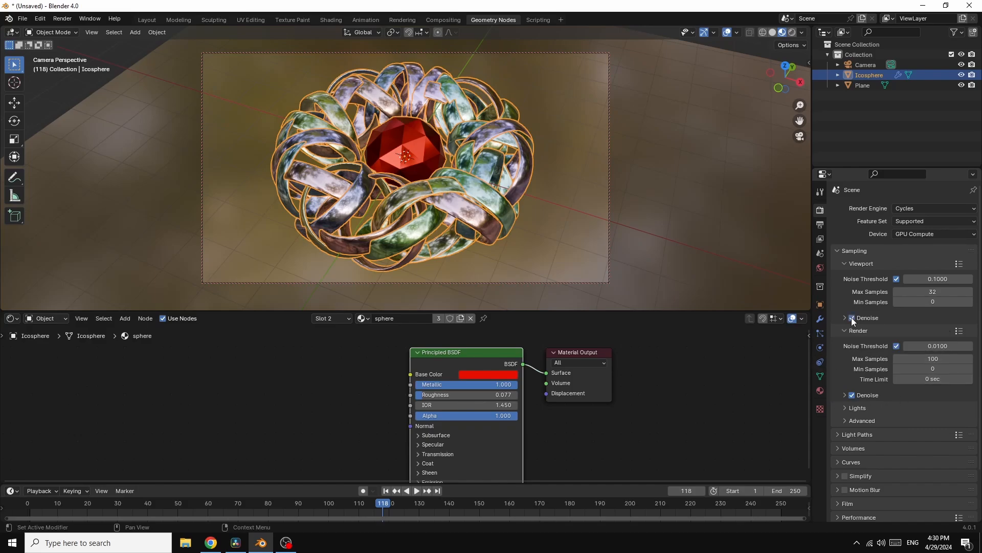
# - Set all light path max bounces, from Total through Transparent, to 1
pyautogui.click(837, 435)
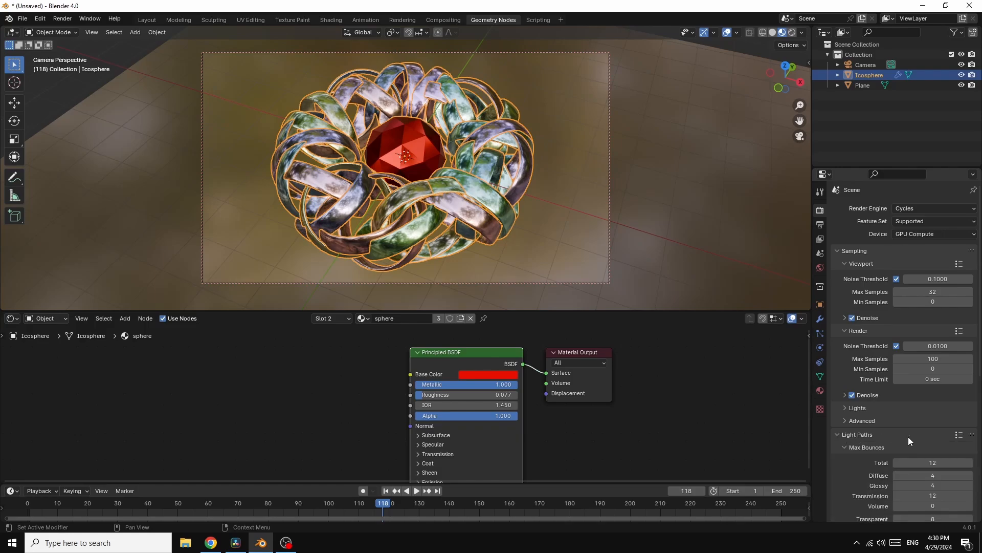
pyautogui.moveTo(937, 463); pyautogui.dragTo(937, 519)
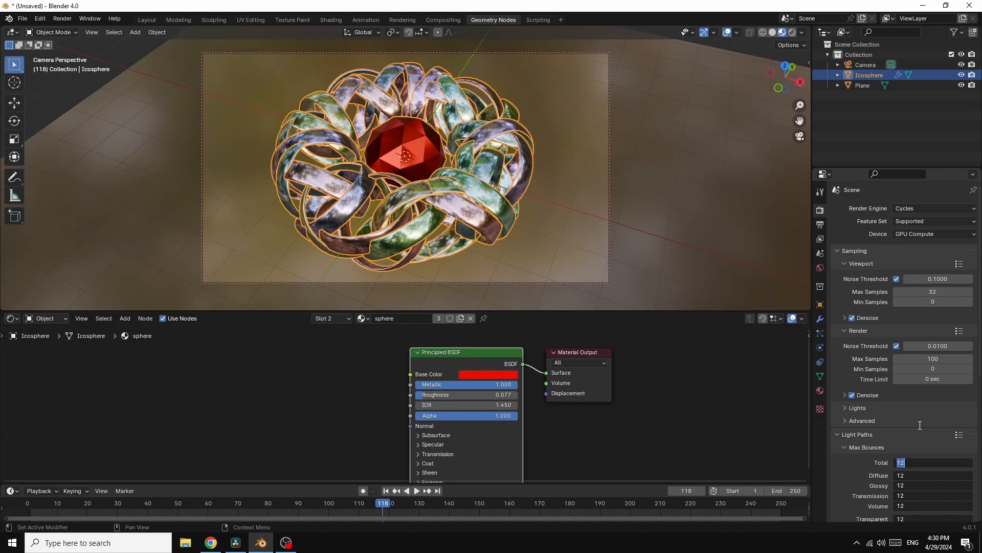
pyautogui.write('1')
pyautogui.press('Return')
# - Disable reflective and refractive caustics and enable Fast GI Approximation
pyautogui.scroll(-6, 921, 432)
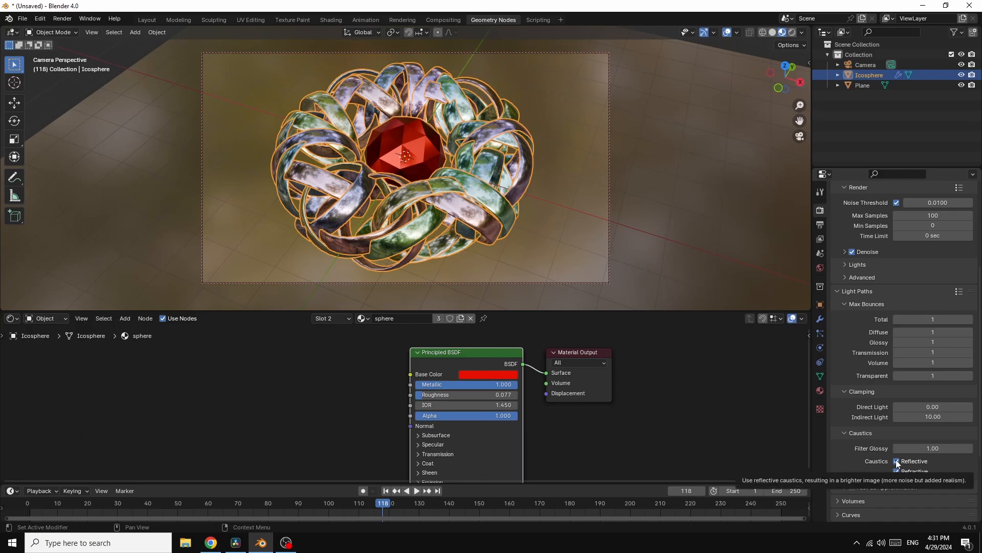
pyautogui.click(897, 461)
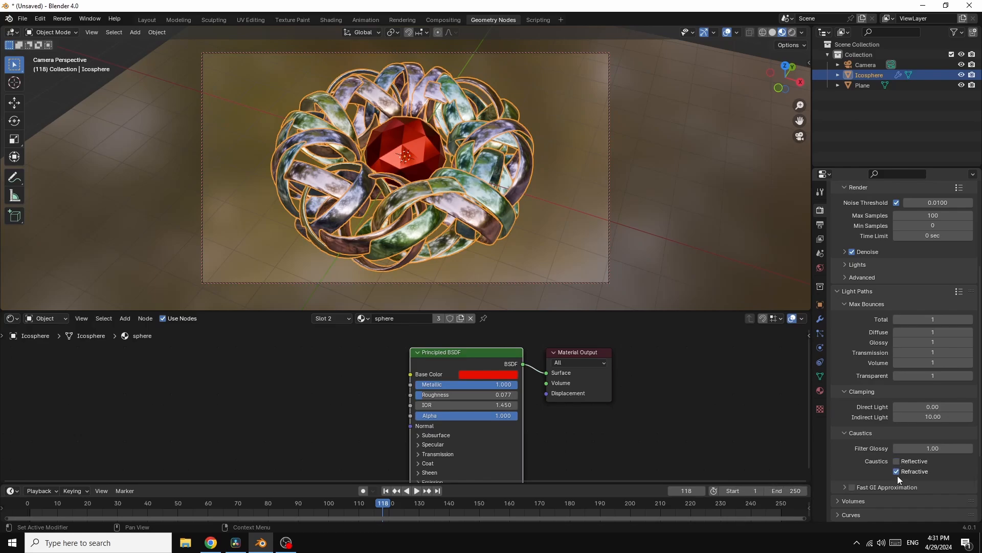
pyautogui.click(852, 488)
# - Set the color management look to Very High Contrast
pyautogui.scroll(-5, 947, 446)
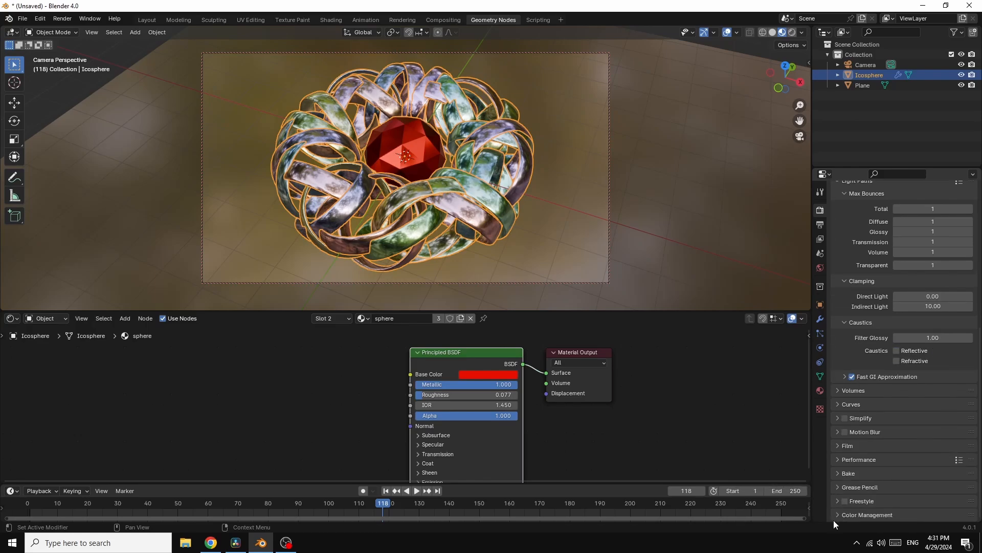
pyautogui.click(837, 516)
pyautogui.scroll(-5, 907, 473)
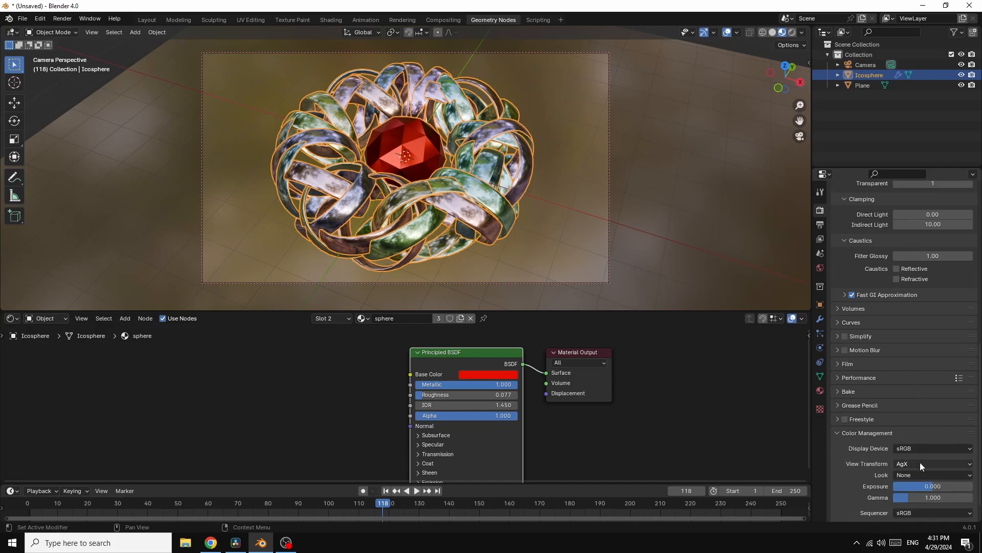
pyautogui.click(914, 453)
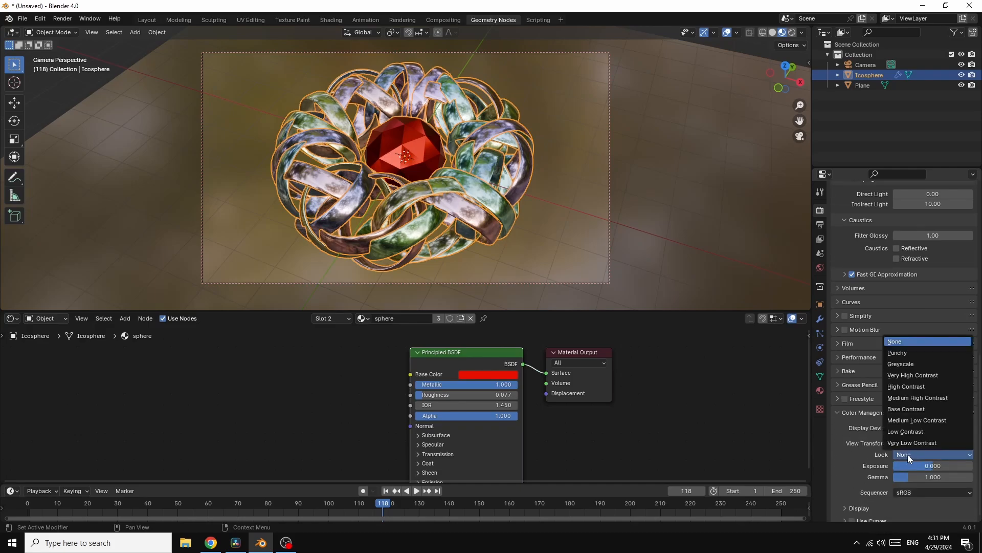
pyautogui.click(910, 376)
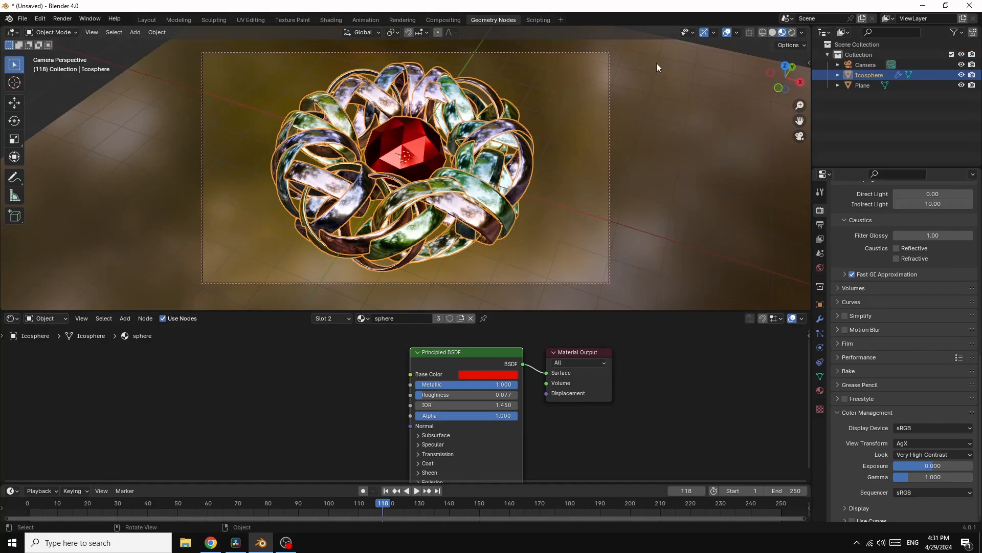
# - Preview the scene with rendered viewport shading and set the circles material's roughness to 0.2
pyautogui.click(794, 33)
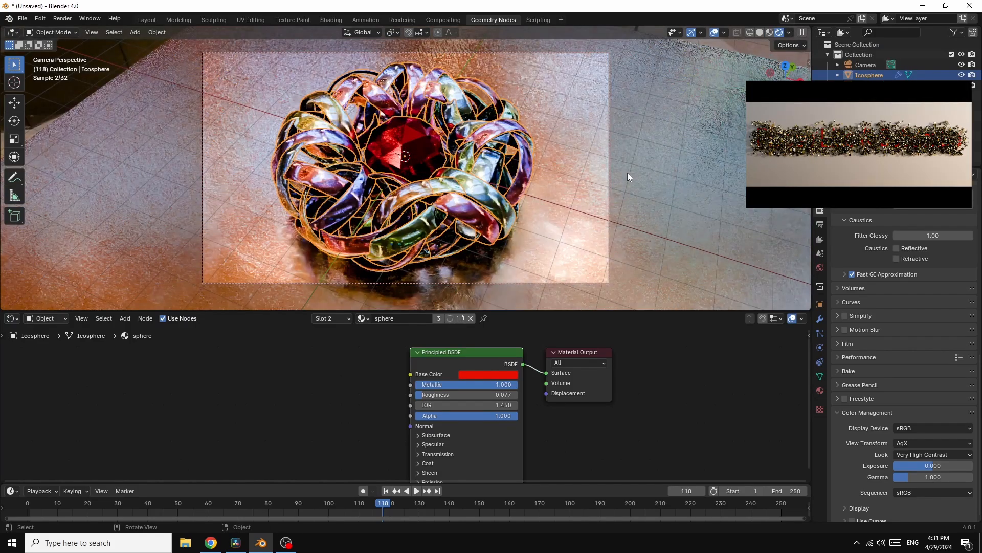
pyautogui.click(365, 317)
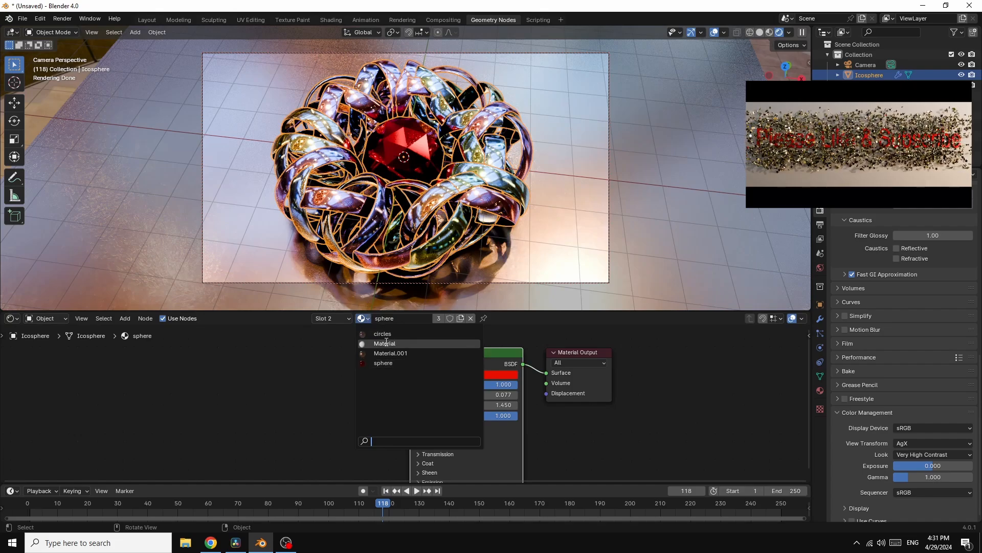
pyautogui.click(383, 333)
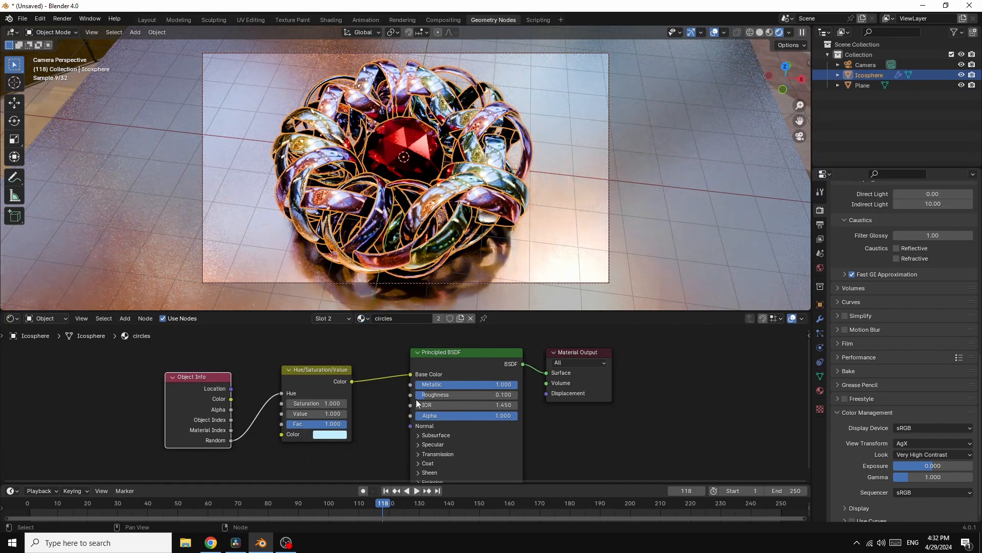
pyautogui.moveTo(423, 397); pyautogui.dragTo(478, 392)
pyautogui.click(479, 394)
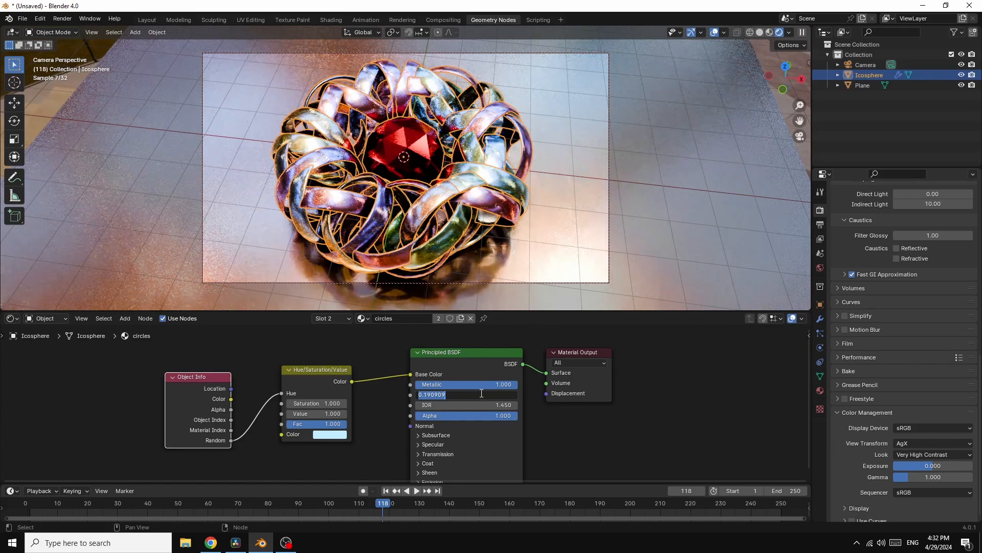
pyautogui.write('0.2')
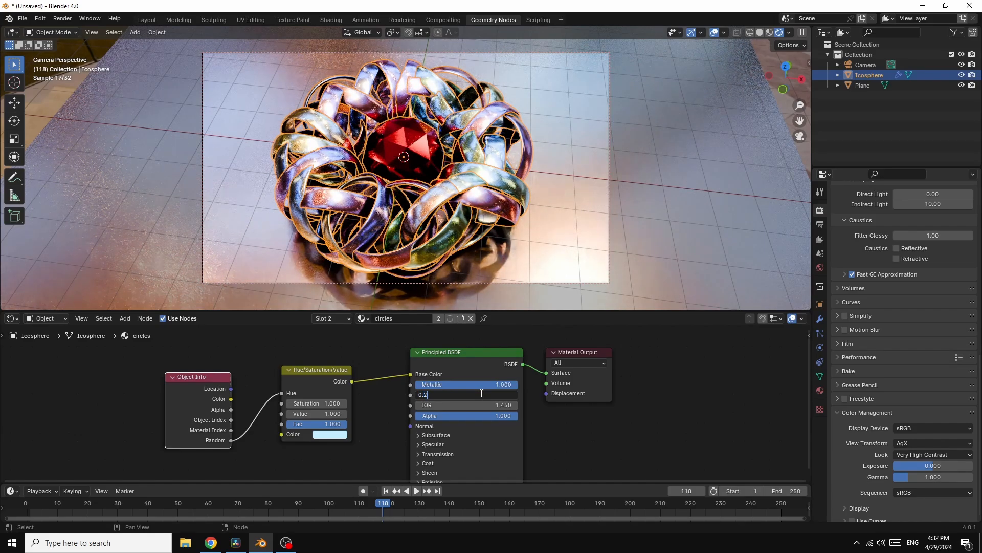
pyautogui.press('Return')
# - Change the sphere material's base color to near-white with hue 0.566 and saturation 0.104, and set its roughness to 0
pyautogui.click(407, 131)
pyautogui.click(404, 134)
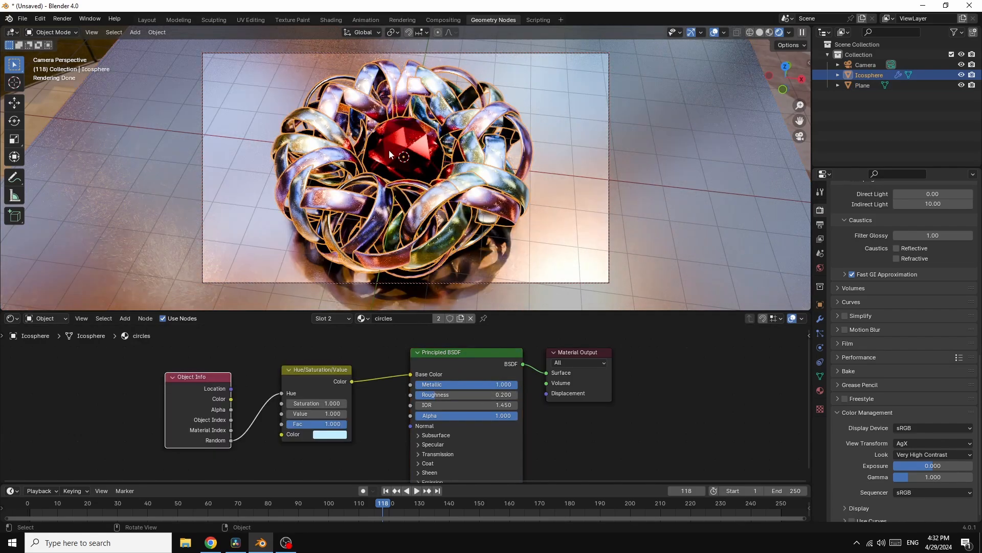
pyautogui.click(367, 318)
pyautogui.click(380, 363)
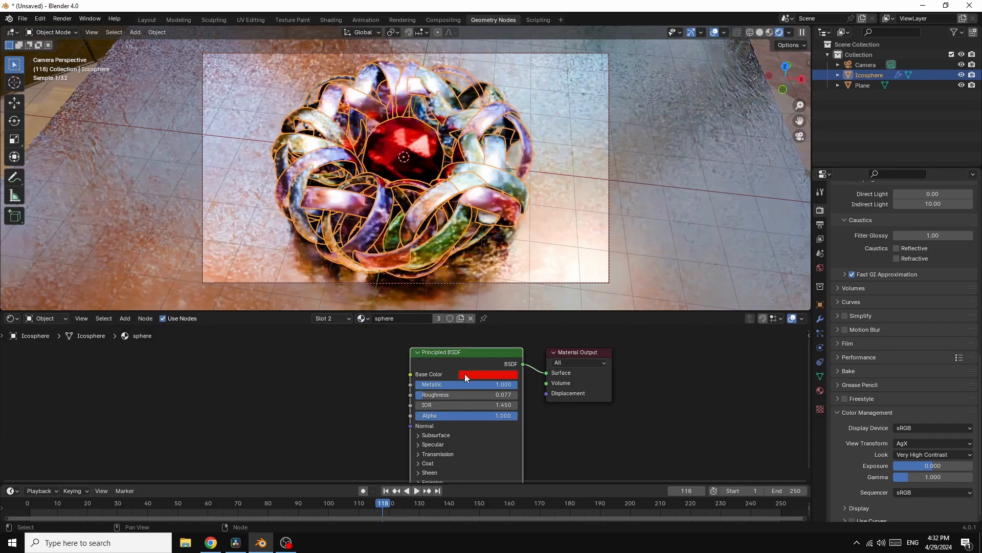
pyautogui.click(482, 374)
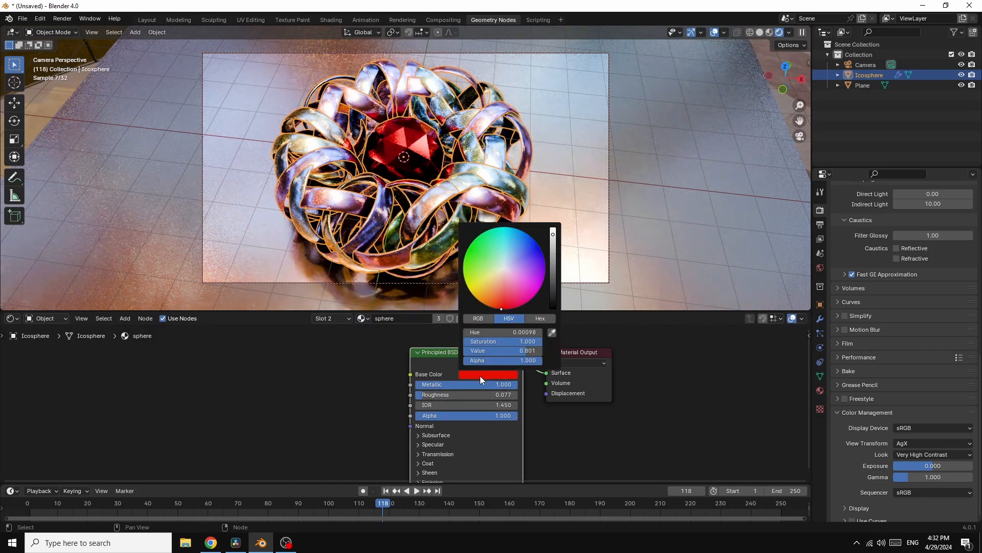
pyautogui.moveTo(502, 311); pyautogui.dragTo(506, 266)
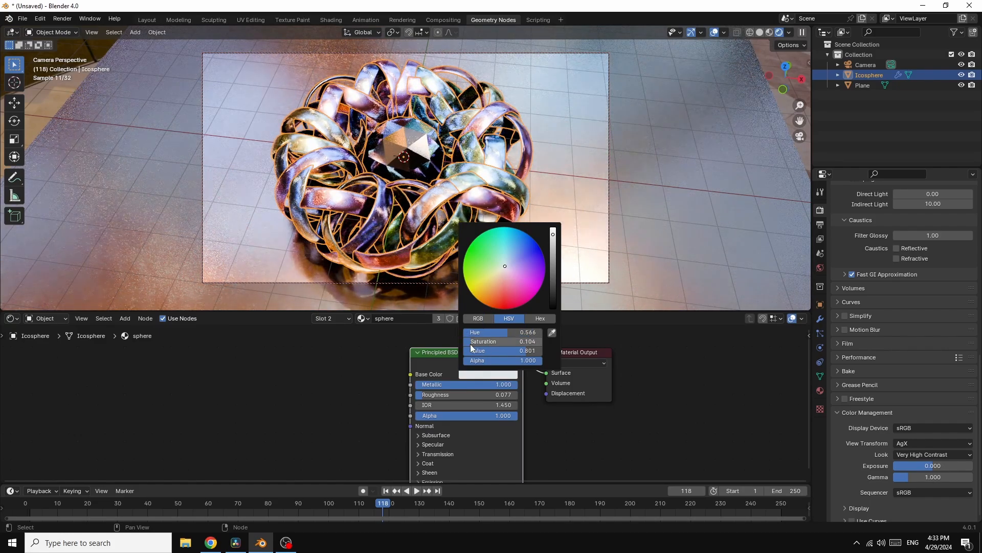
pyautogui.moveTo(423, 394); pyautogui.dragTo(413, 394)
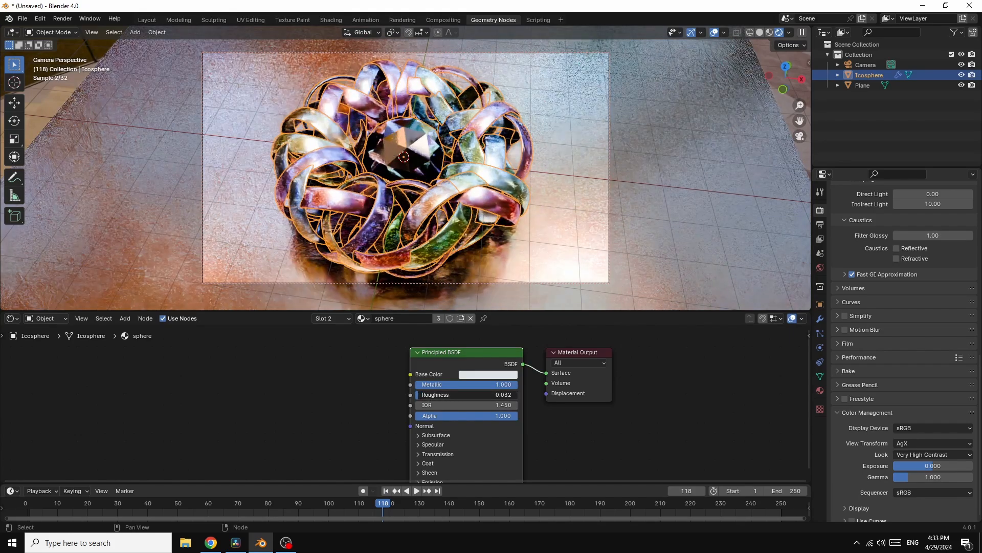
pyautogui.moveTo(414, 394); pyautogui.dragTo(413, 395)
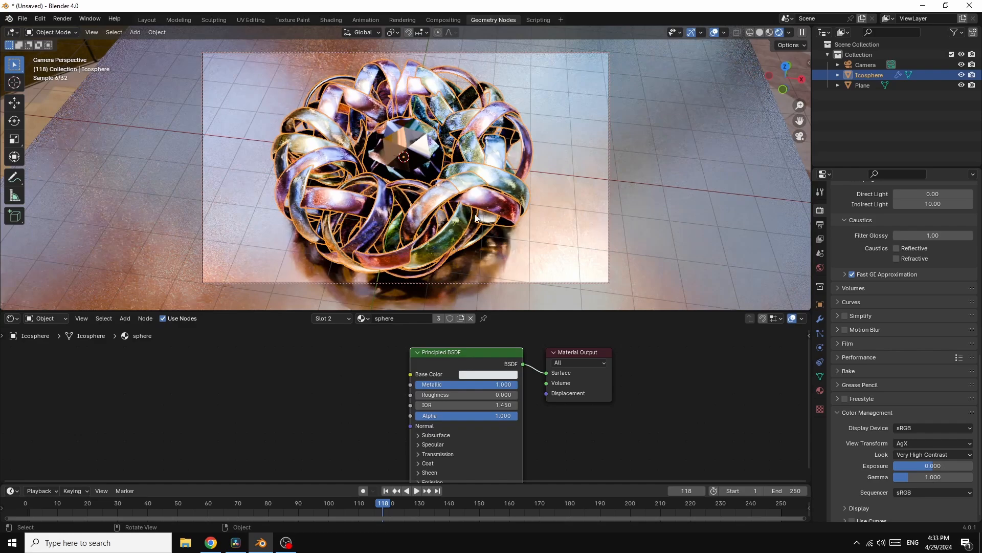
# - Deselect the ring object by selecting the ground plane, and render the current frame as a still image
pyautogui.click(664, 188)
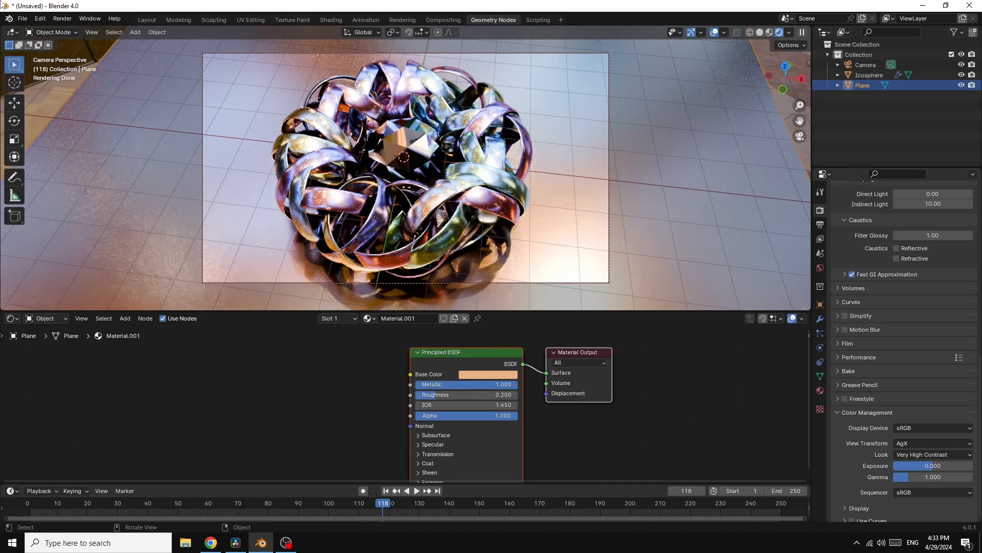
pyautogui.click(61, 19)
pyautogui.click(77, 32)
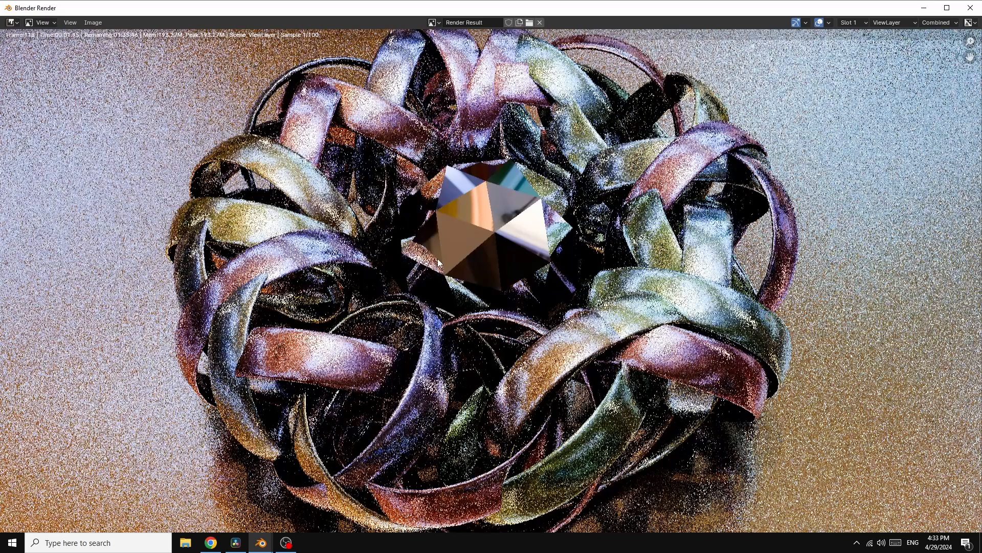
pyautogui.scroll(-2, 525, 251)
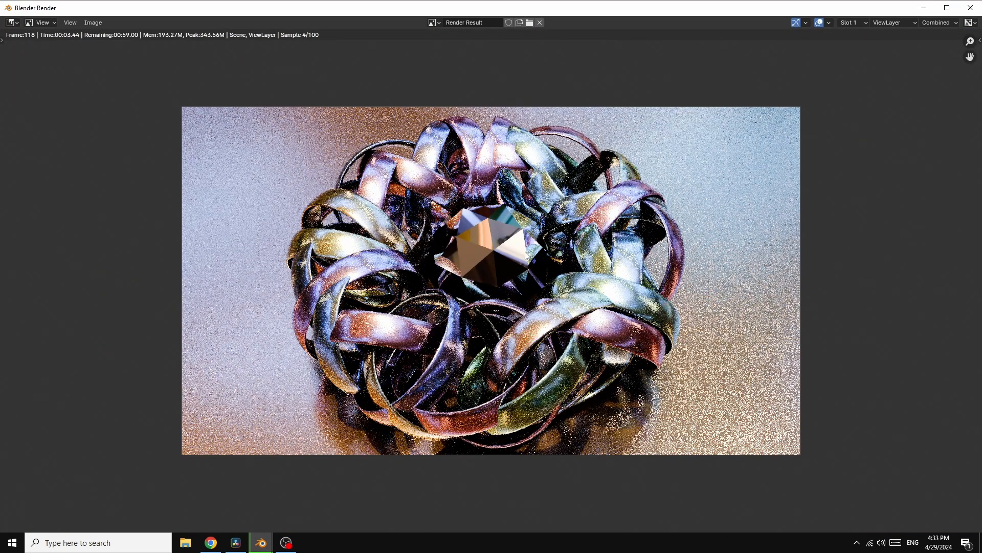
pyautogui.scroll(-1, 525, 251)
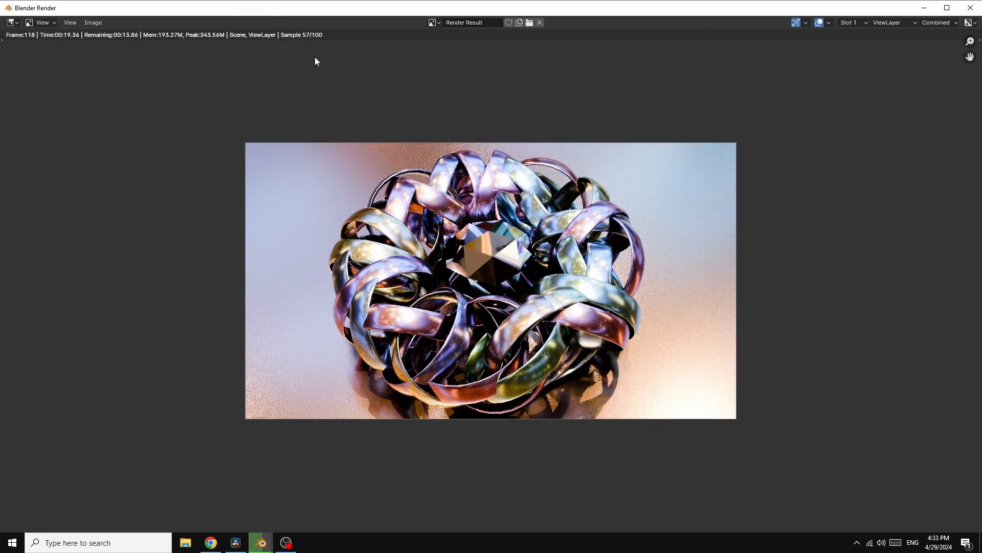
# - Return to the main scene window and set the render output file format to FFmpeg Video
pyautogui.click(262, 543)
pyautogui.click(214, 510)
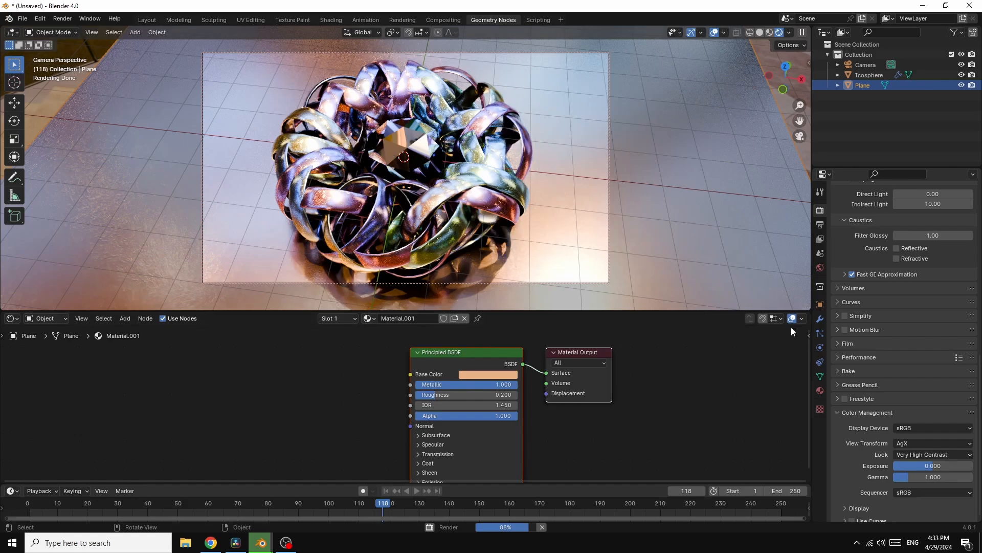
pyautogui.click(821, 224)
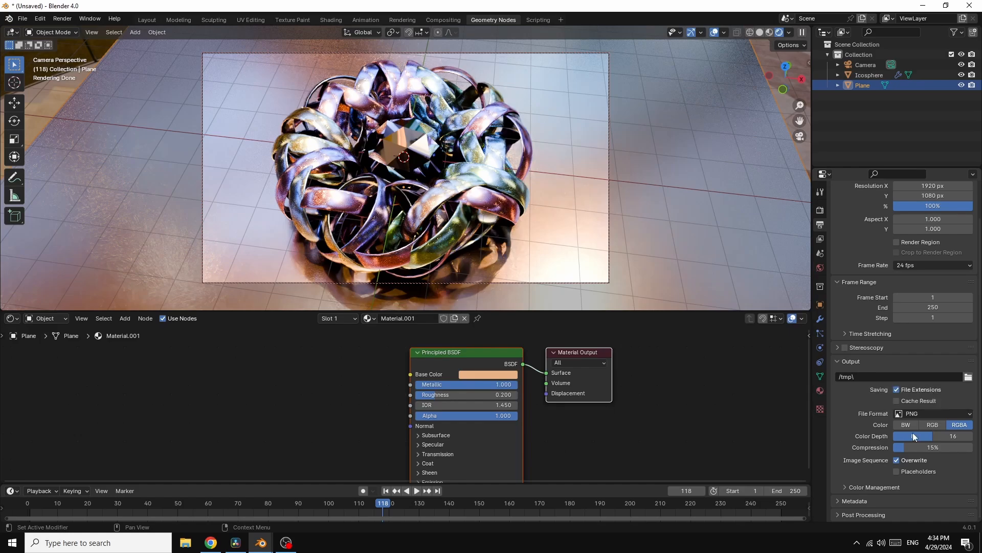
pyautogui.click(925, 413)
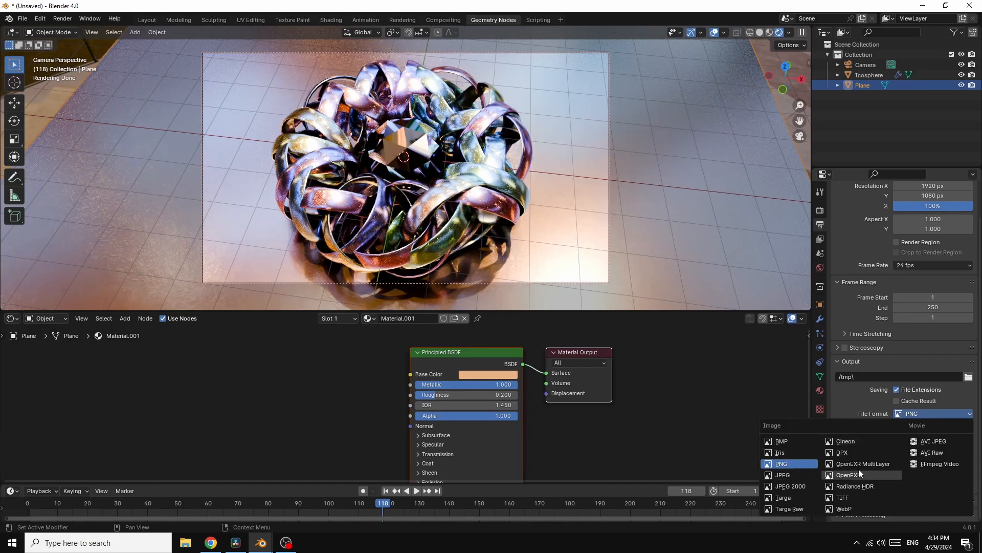
pyautogui.click(933, 464)
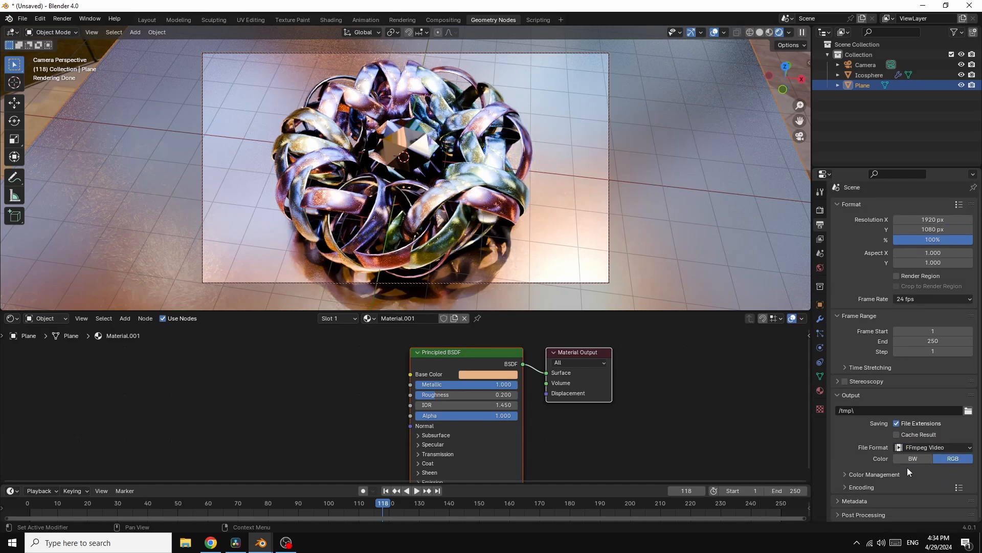
# - Set the video encoding container to MPEG-4 and the output quality to High Quality
pyautogui.click(845, 487)
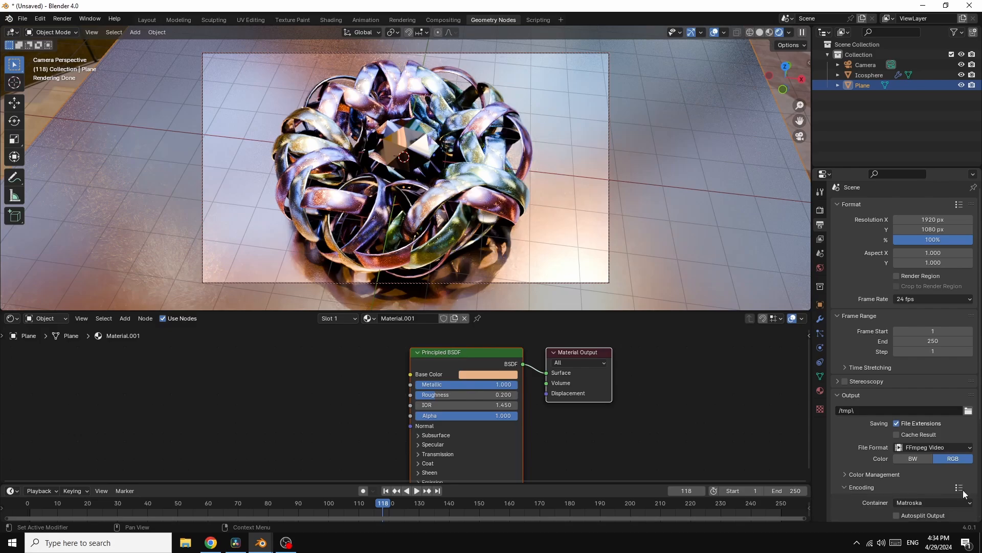
pyautogui.scroll(-2, 938, 473)
pyautogui.click(923, 461)
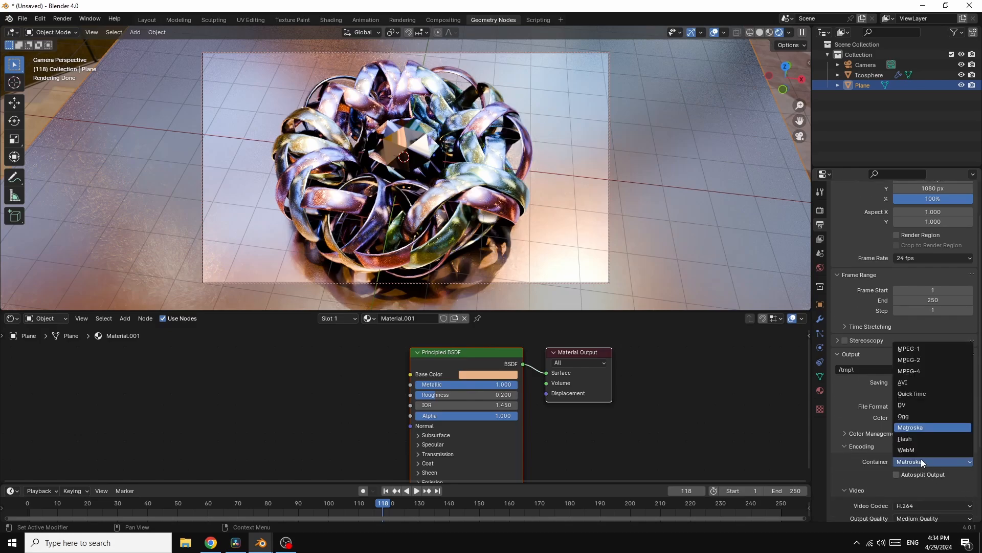
pyautogui.click(910, 373)
pyautogui.scroll(-4, 915, 451)
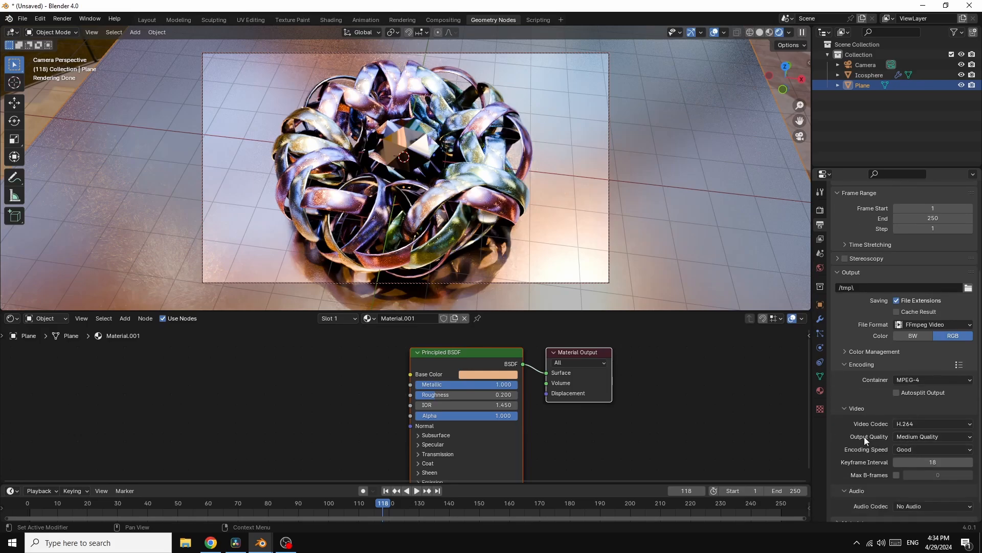
pyautogui.click(924, 437)
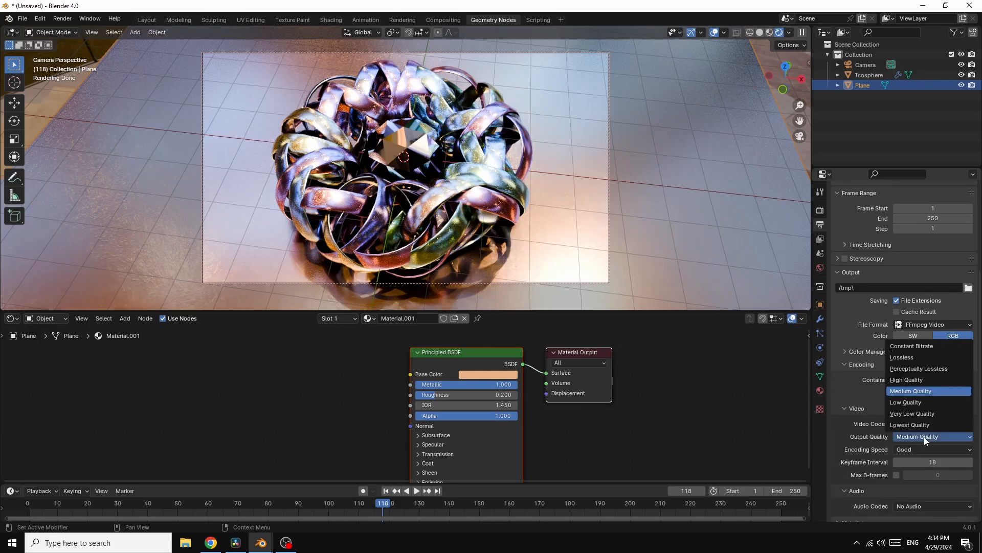
pyautogui.click(912, 379)
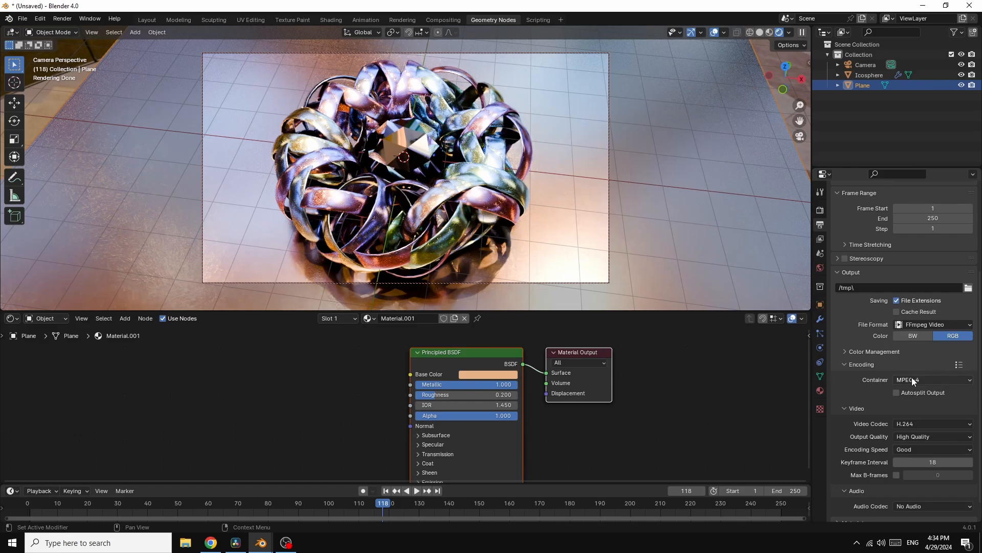
# - Bring the render result window back up and inspect the finished still image of the rings and sphere
pyautogui.click(62, 19)
pyautogui.moveTo(261, 542)
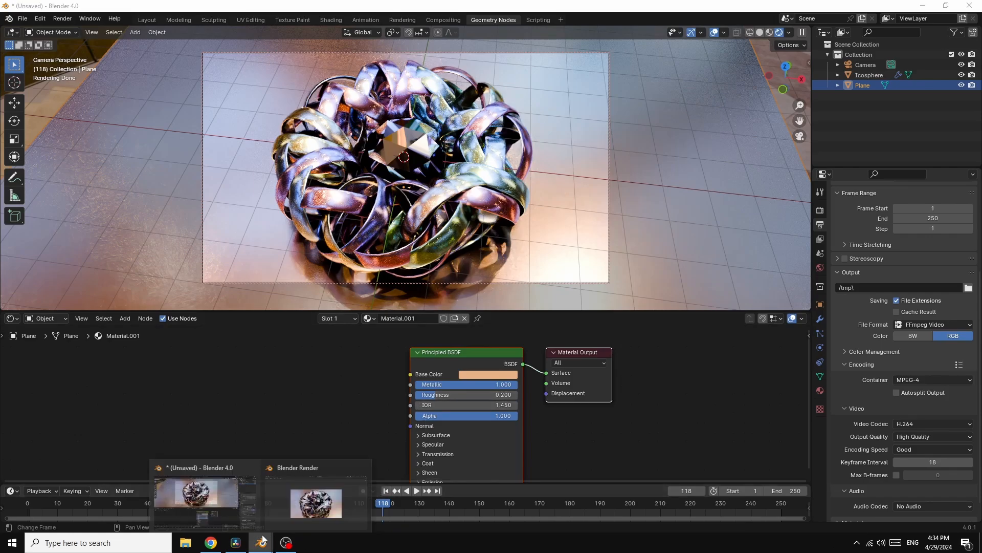
pyautogui.click(328, 495)
pyautogui.scroll(4, 779, 324)
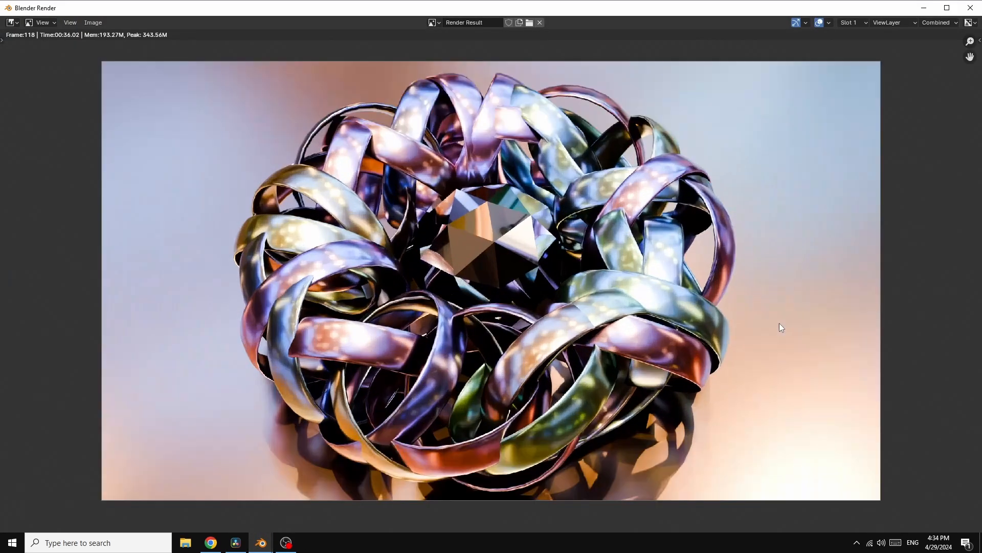
pyautogui.scroll(-2, 782, 327)
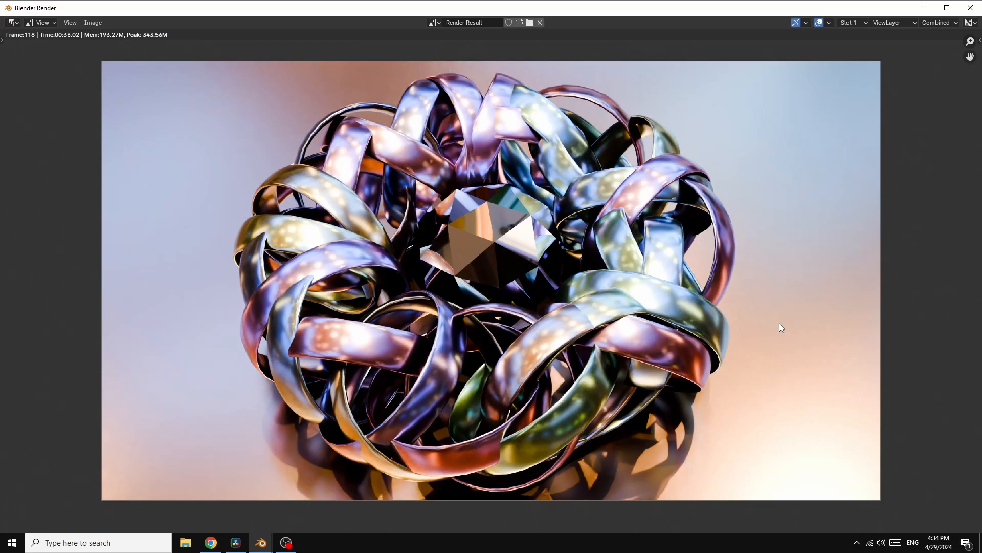